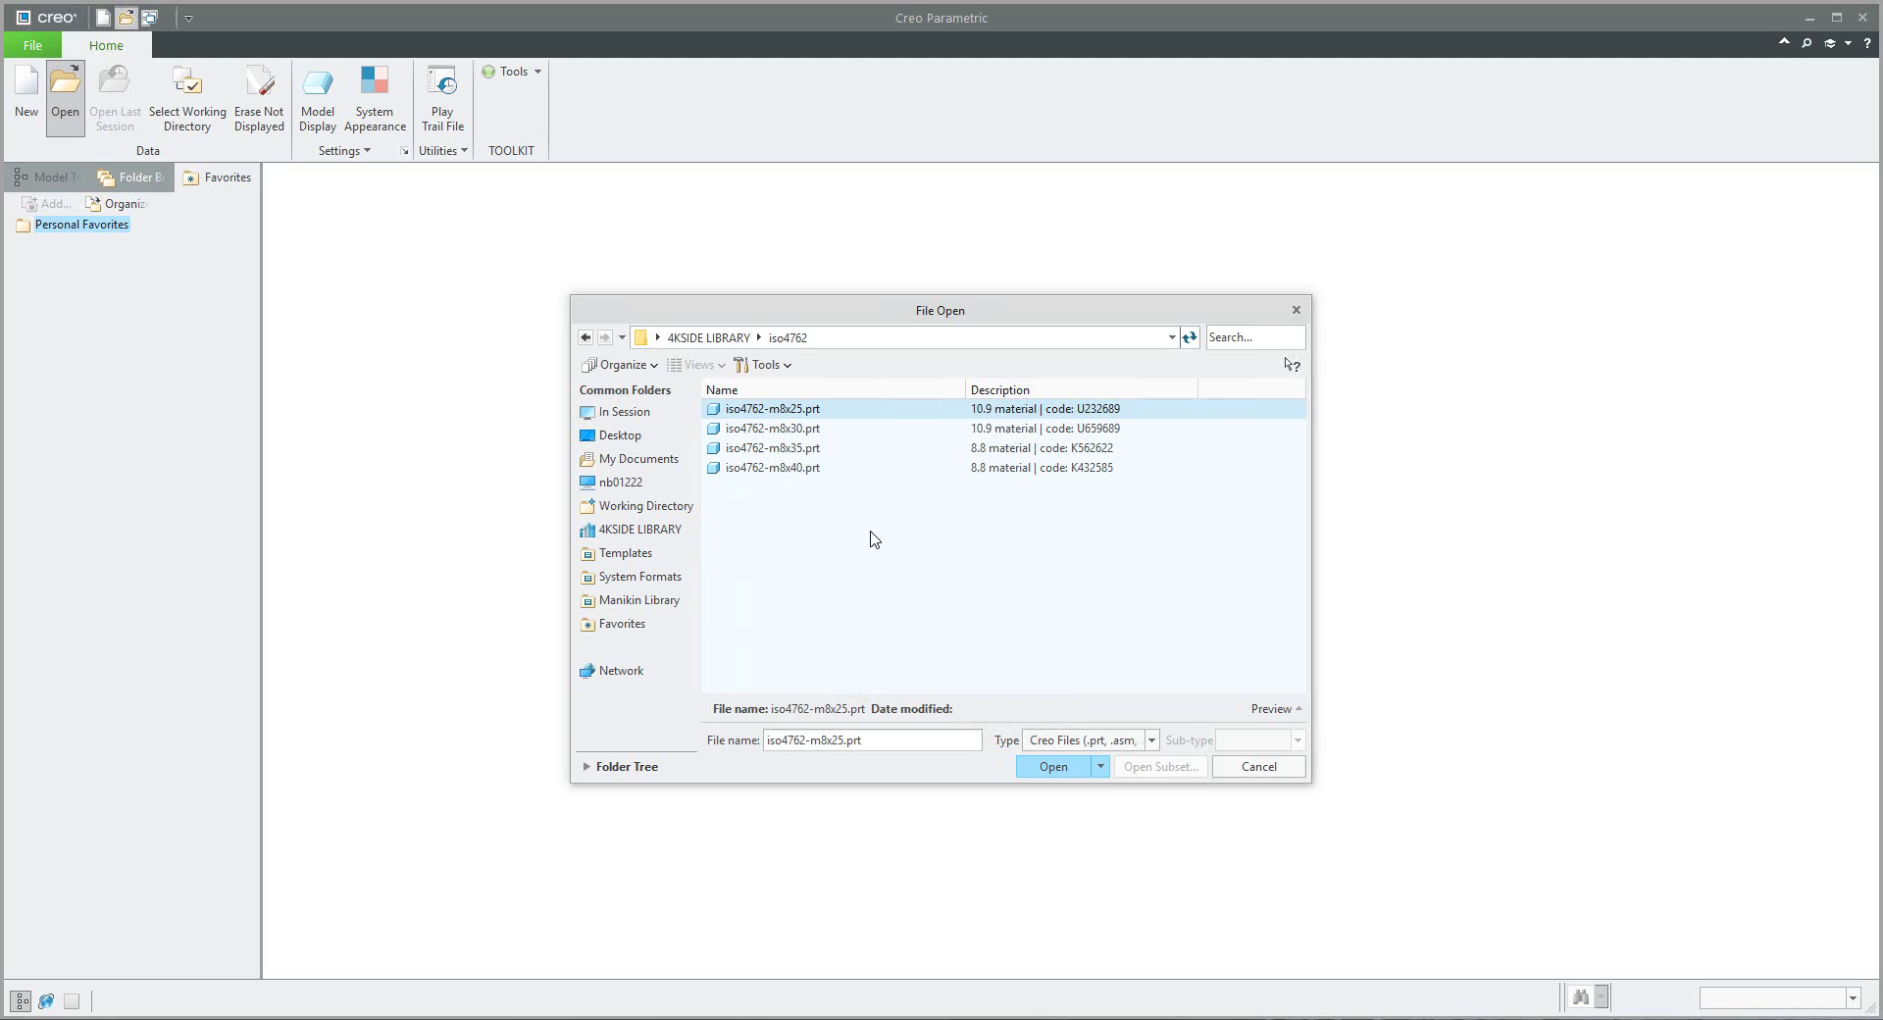
# Step: Go up to the 4KSIDE LIBRARY folder, then cancel the File Open dialog
pyautogui.click(728, 337)
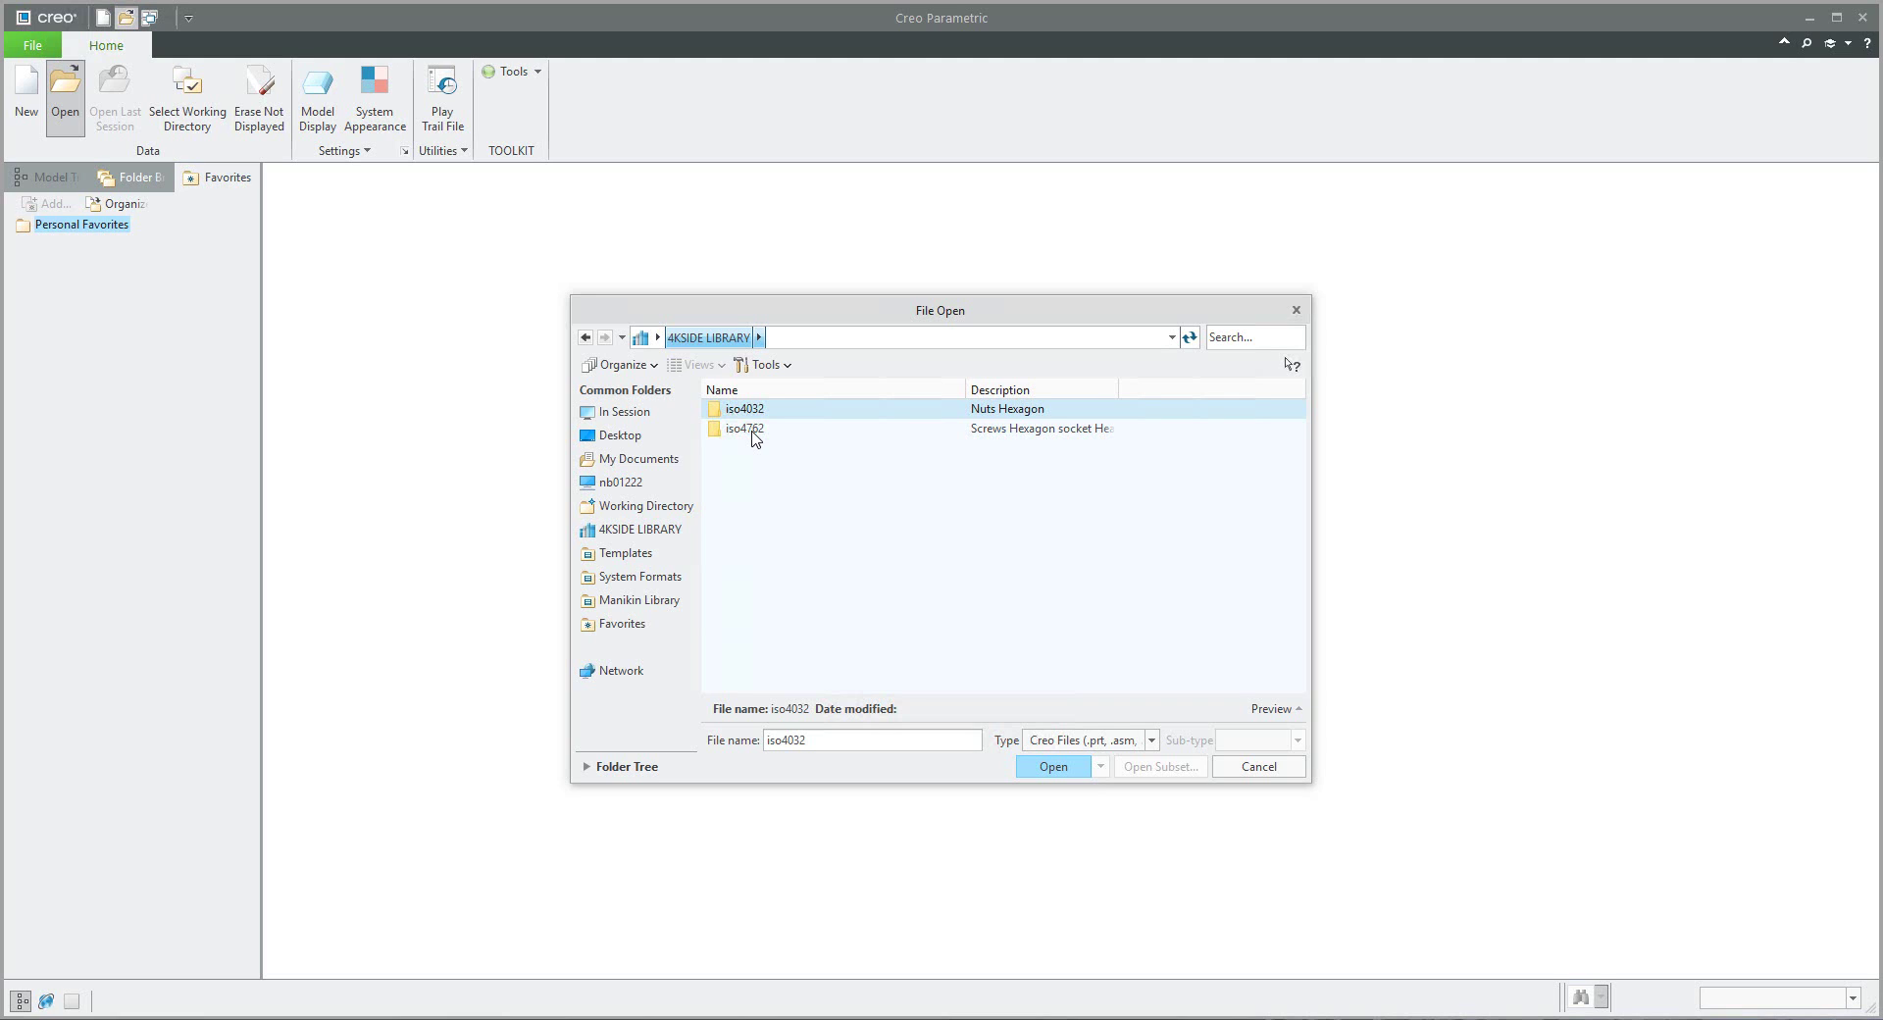
pyautogui.click(1245, 767)
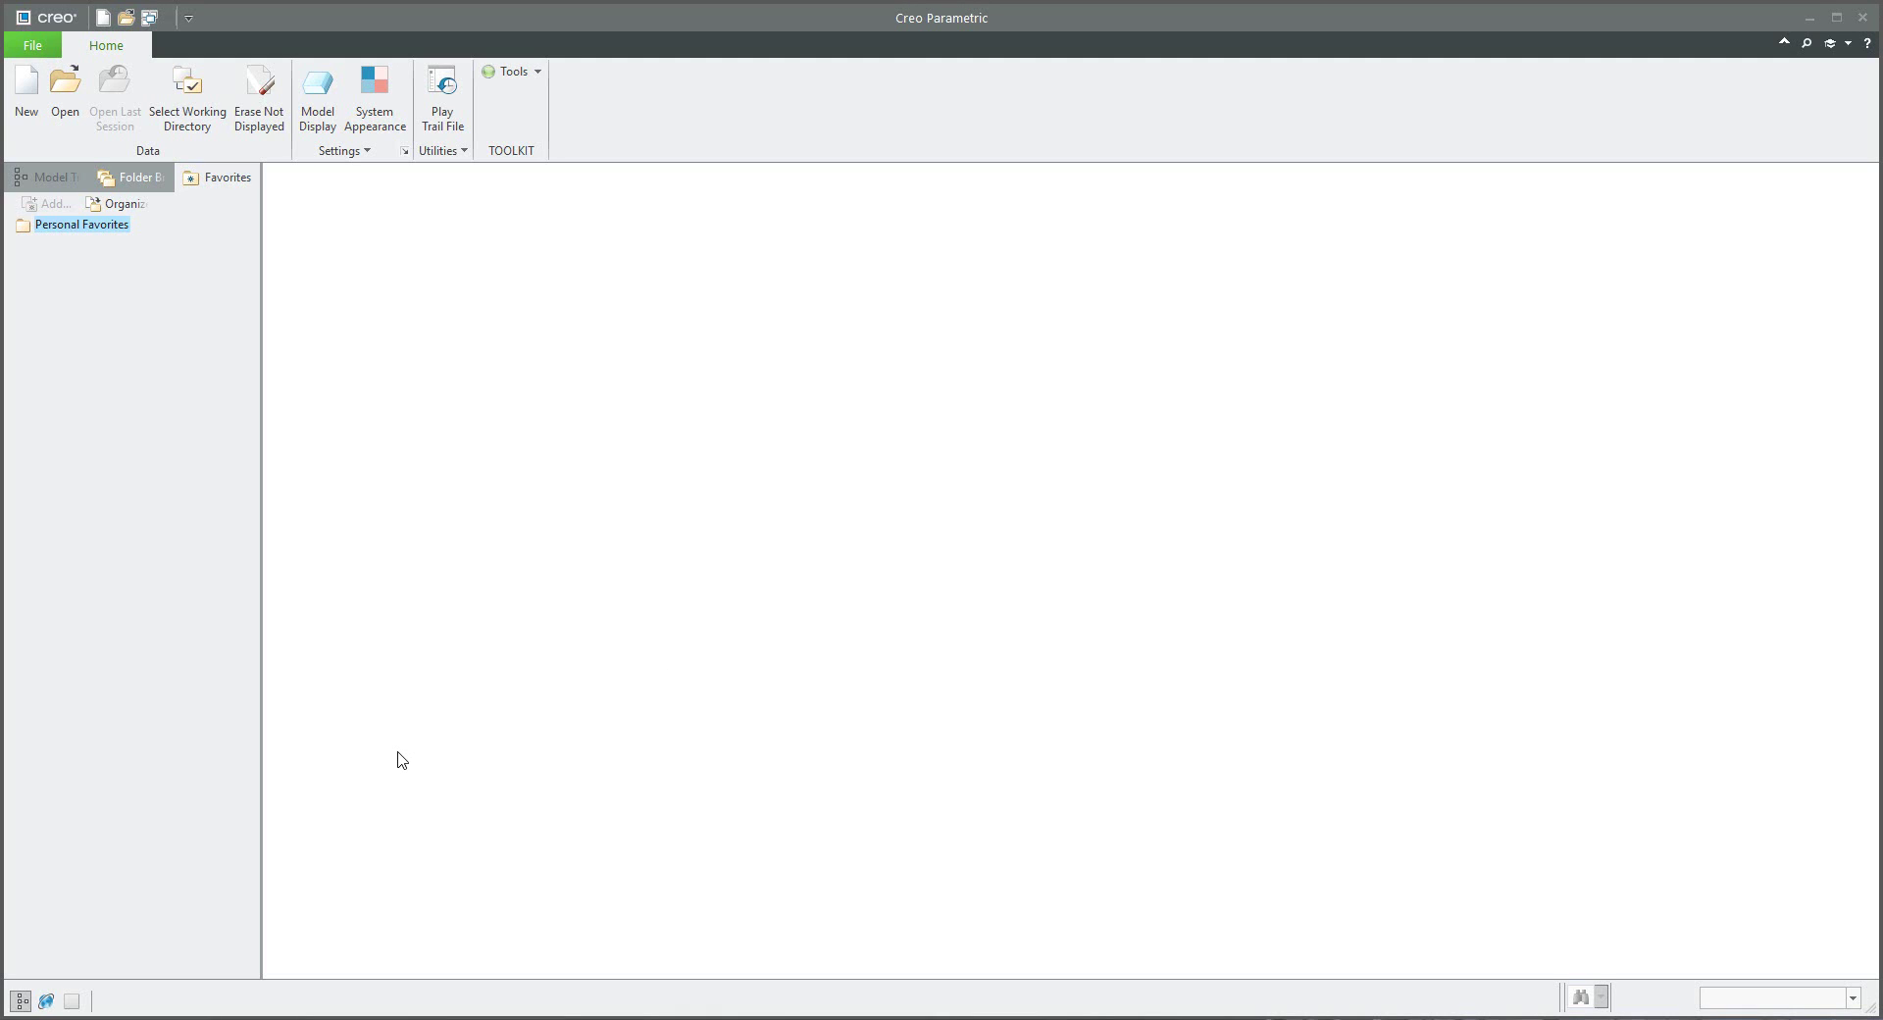
# Step: Open config.pro from Creo7, highlight its pro_library_dir, search_path_file and search.pro entries, then close it
pyautogui.click(147, 1019)
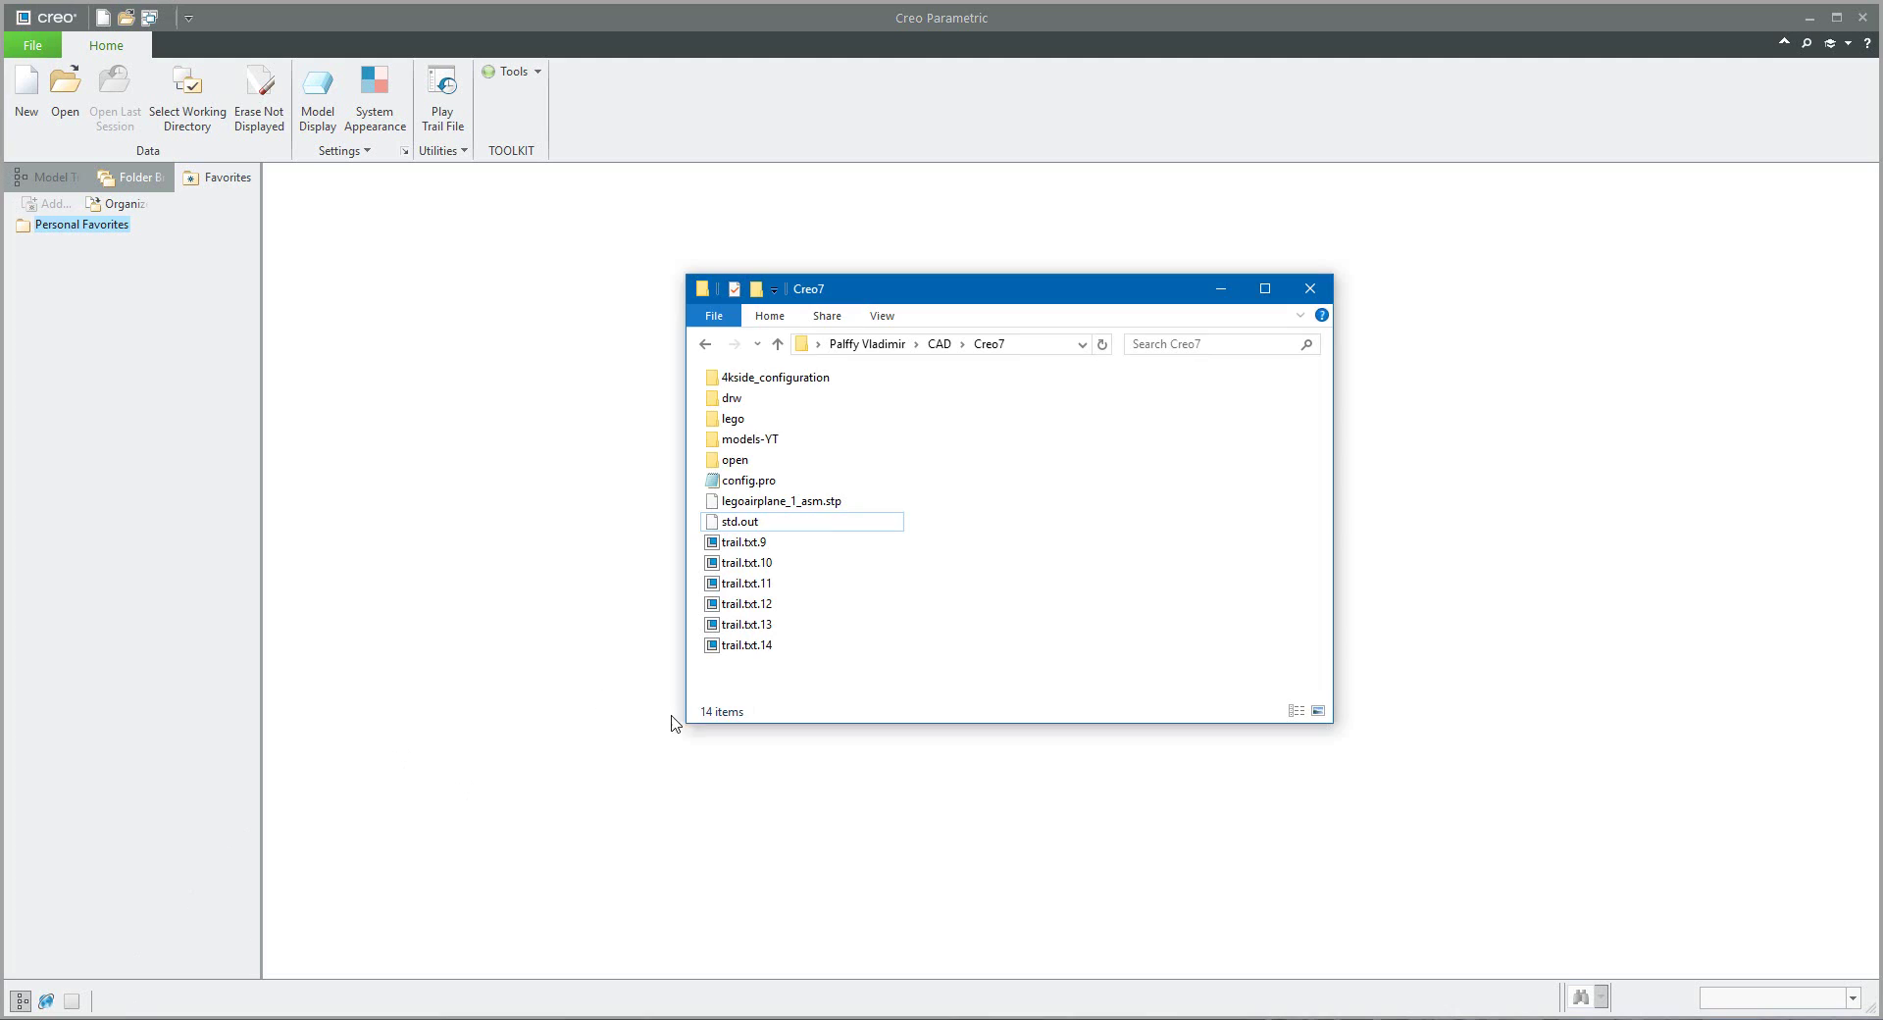
pyautogui.doubleClick(737, 481)
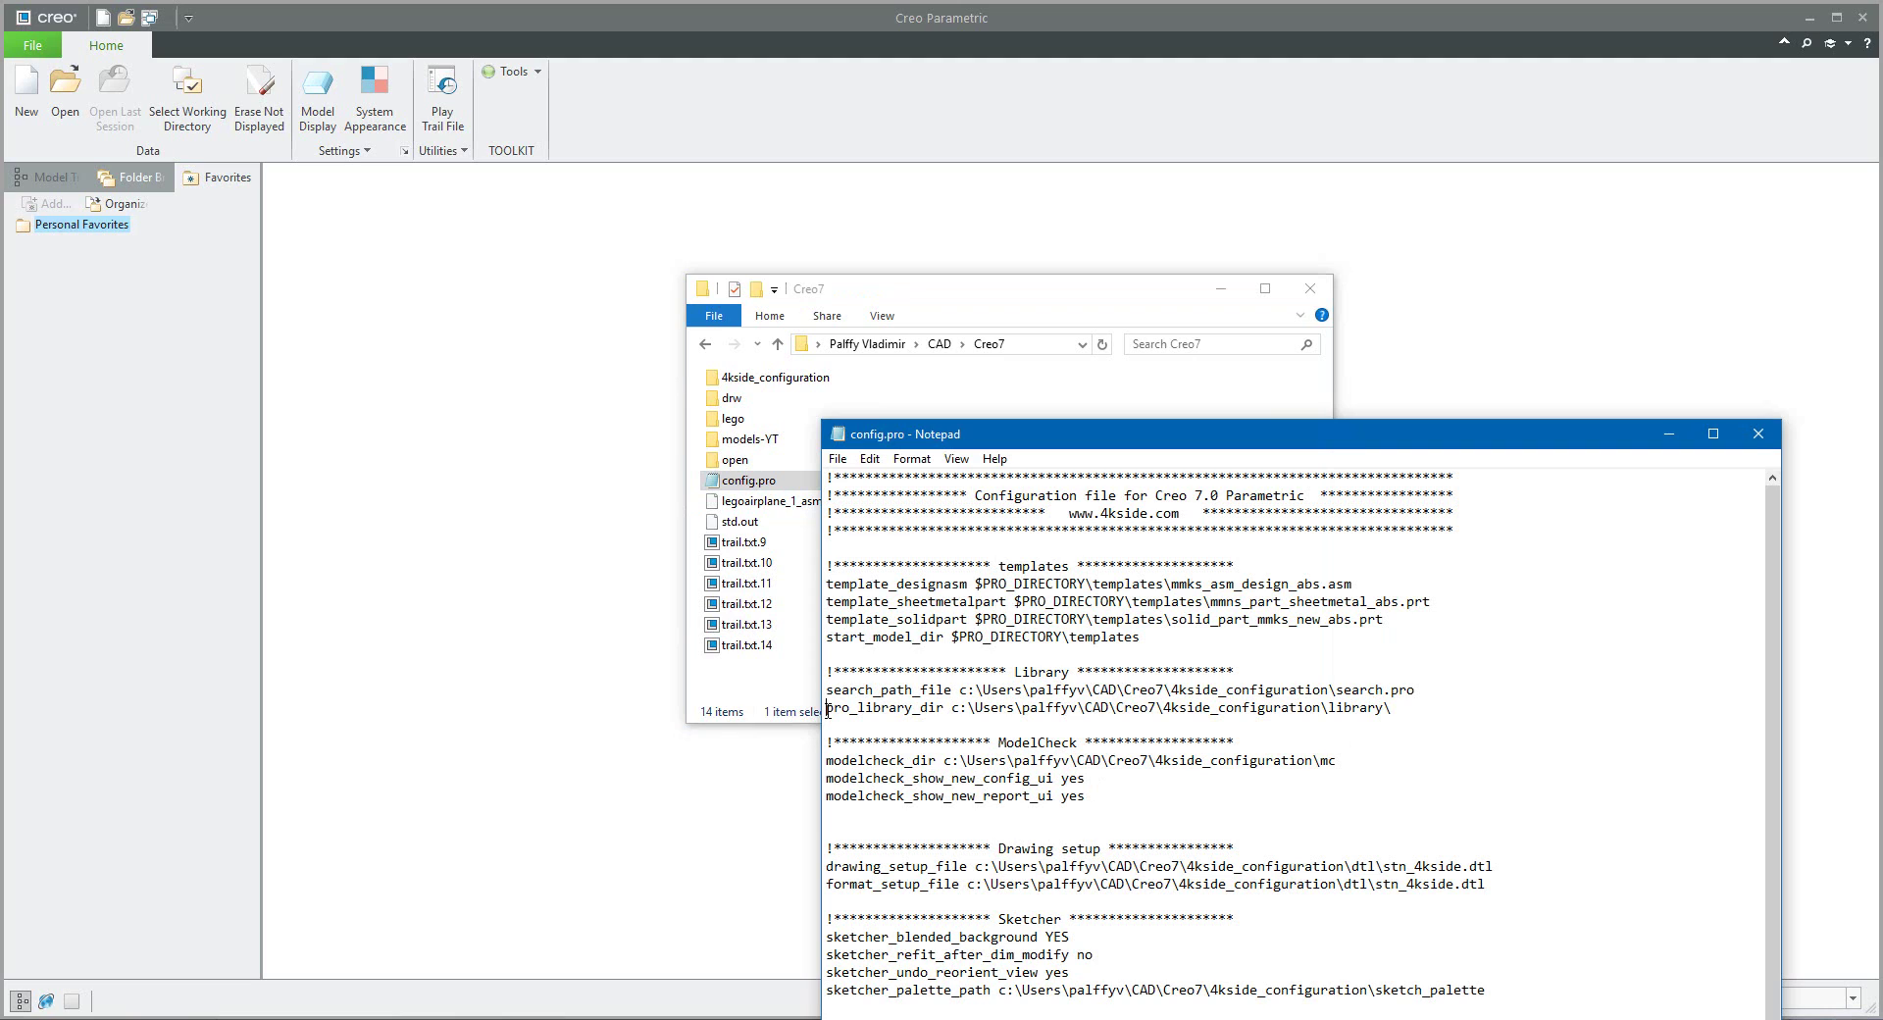
pyautogui.moveTo(829, 708); pyautogui.dragTo(944, 708)
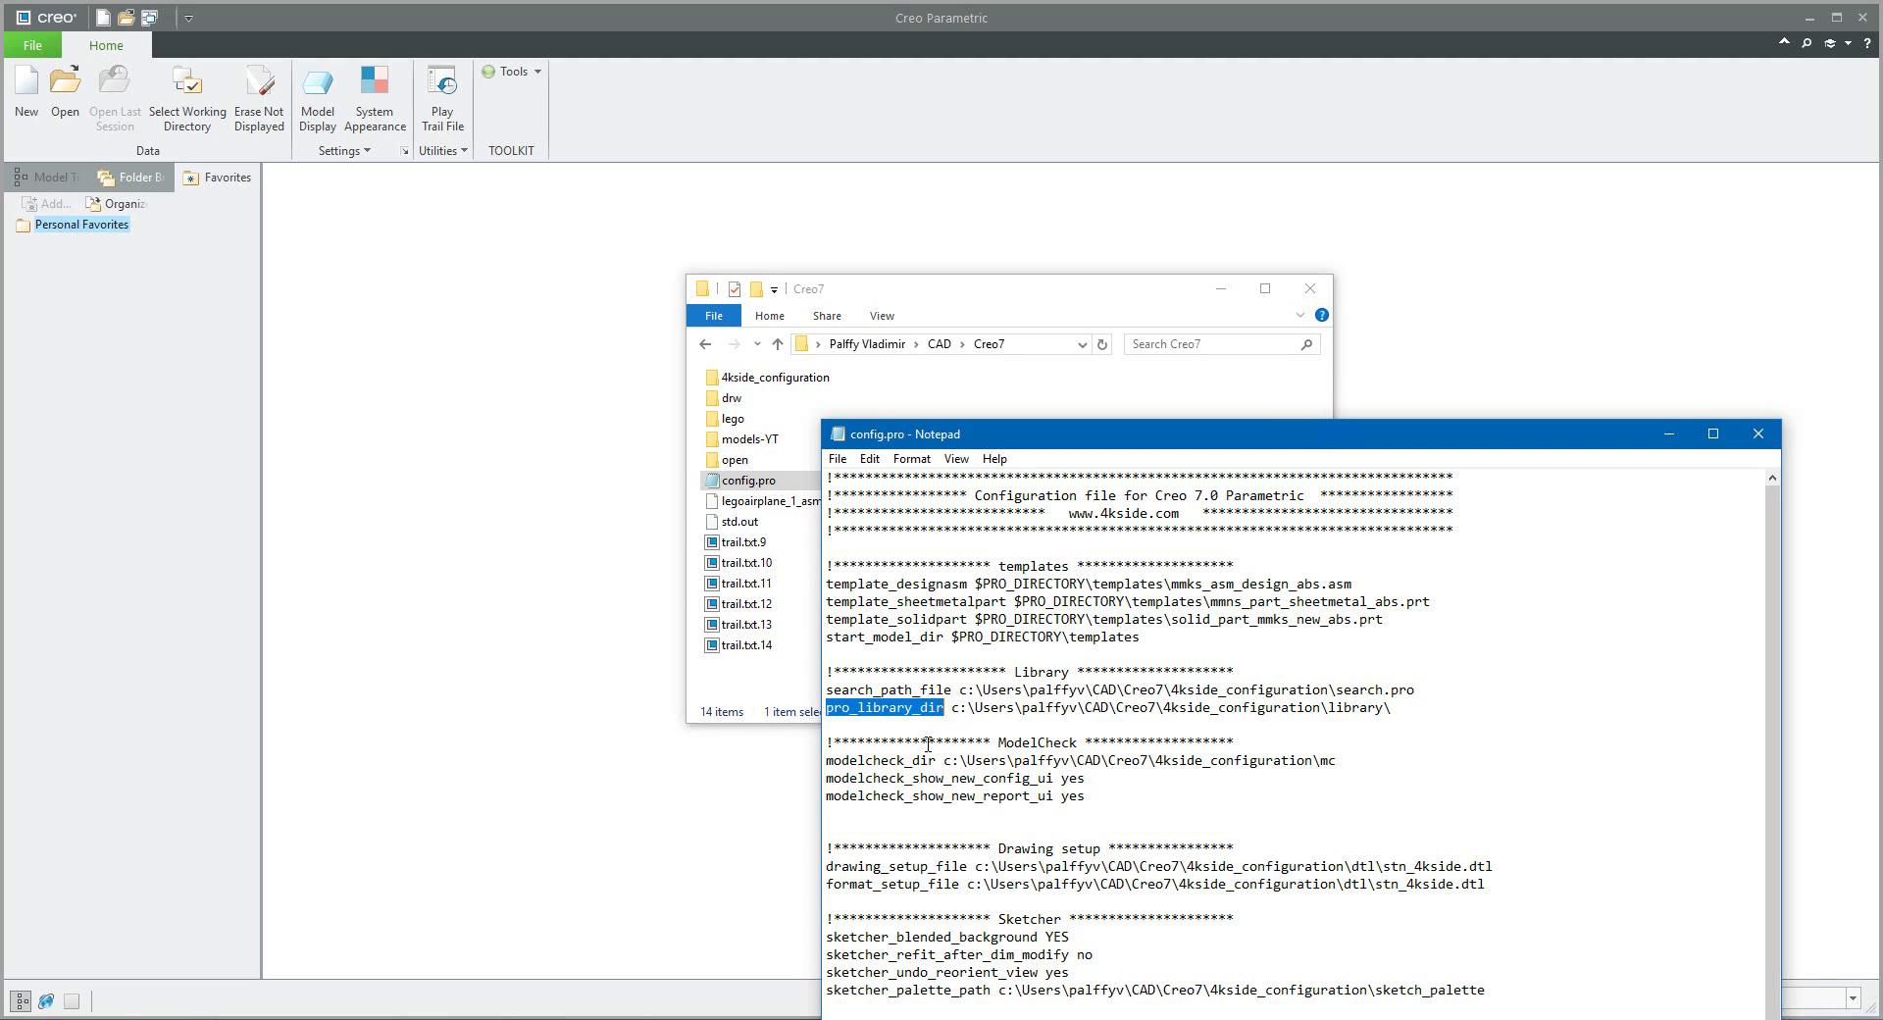
pyautogui.click(926, 744)
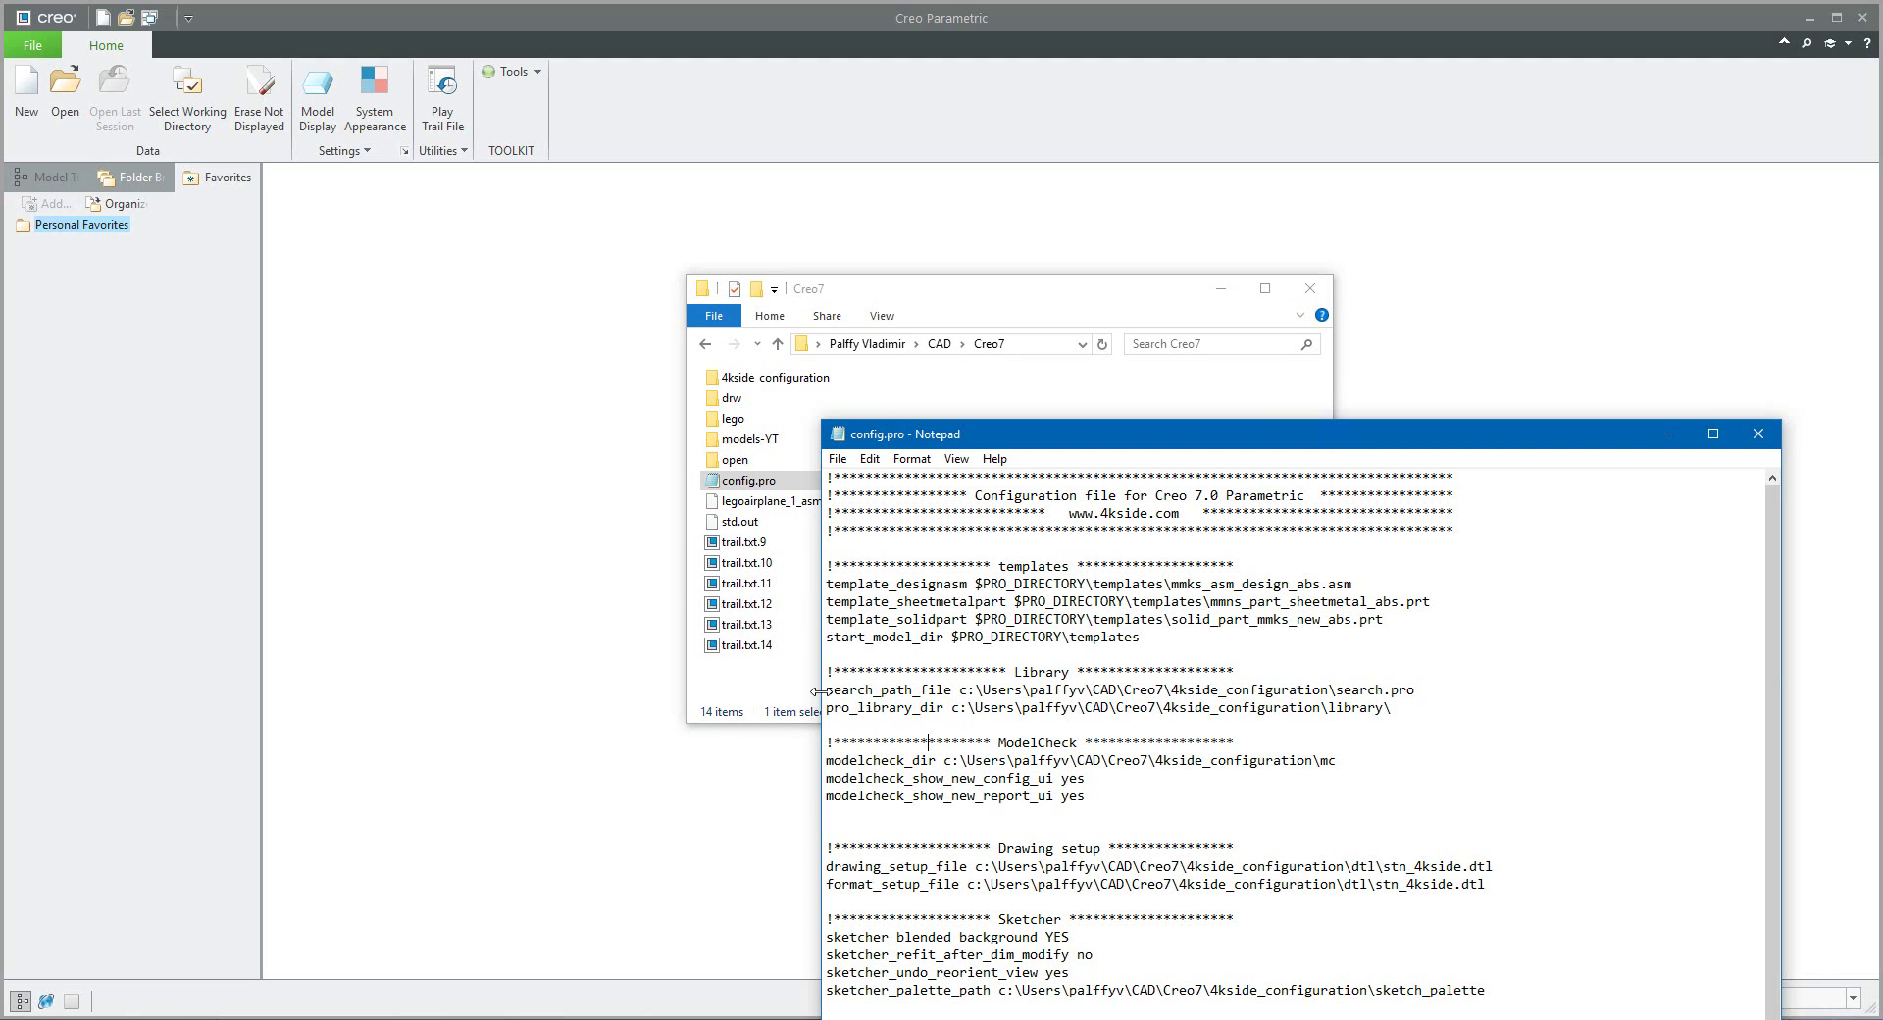
pyautogui.moveTo(829, 690); pyautogui.dragTo(952, 690)
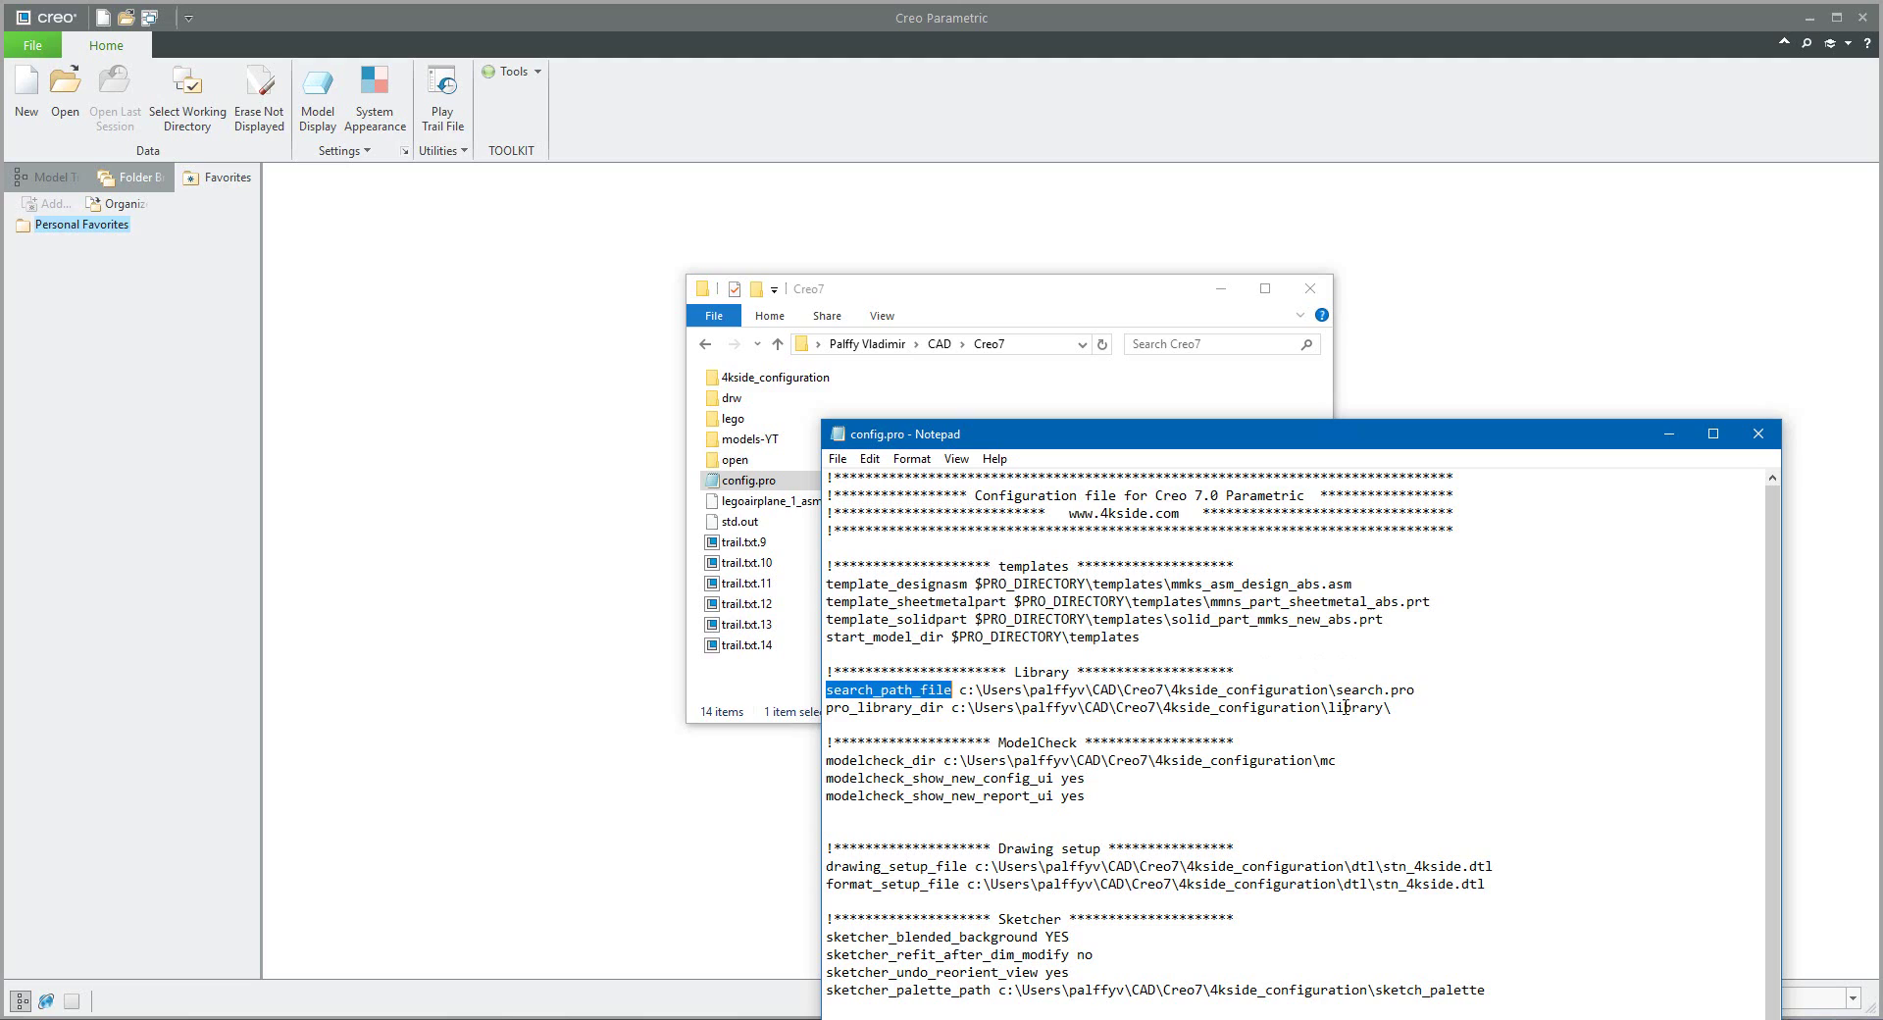
pyautogui.moveTo(1336, 690); pyautogui.dragTo(1415, 690)
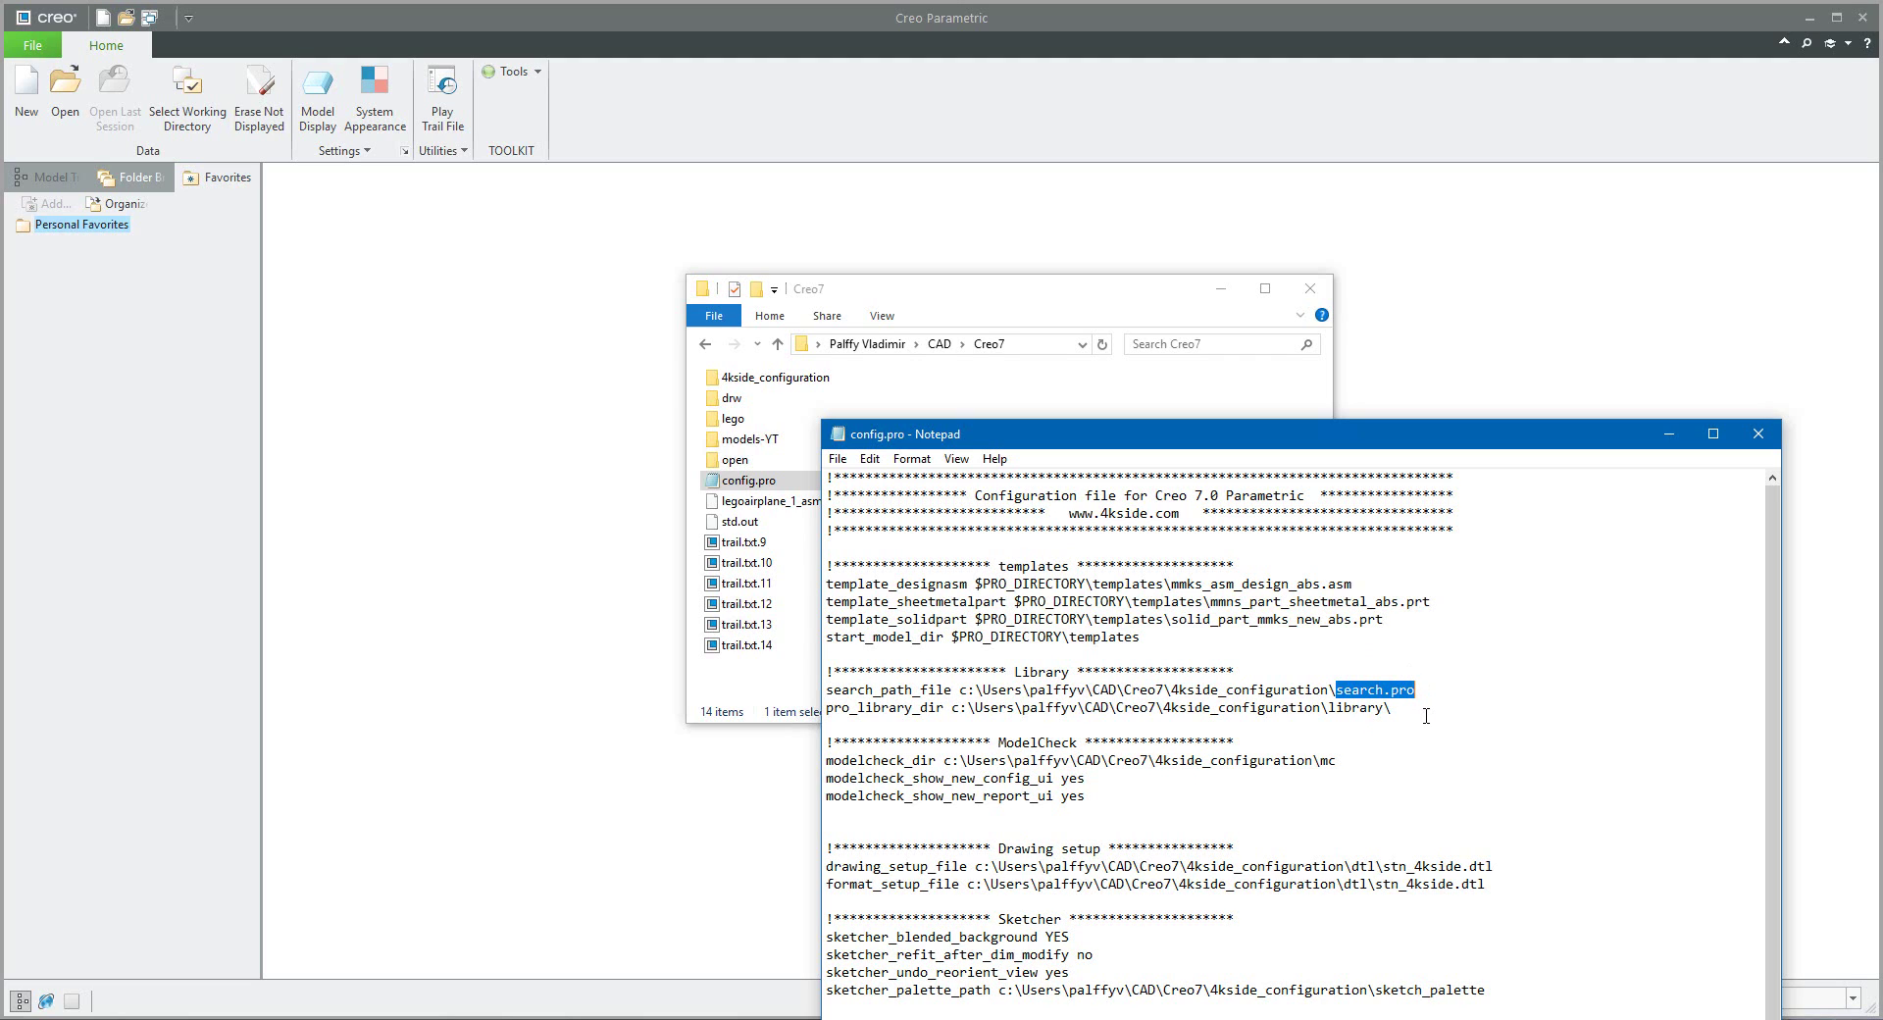
pyautogui.click(1757, 434)
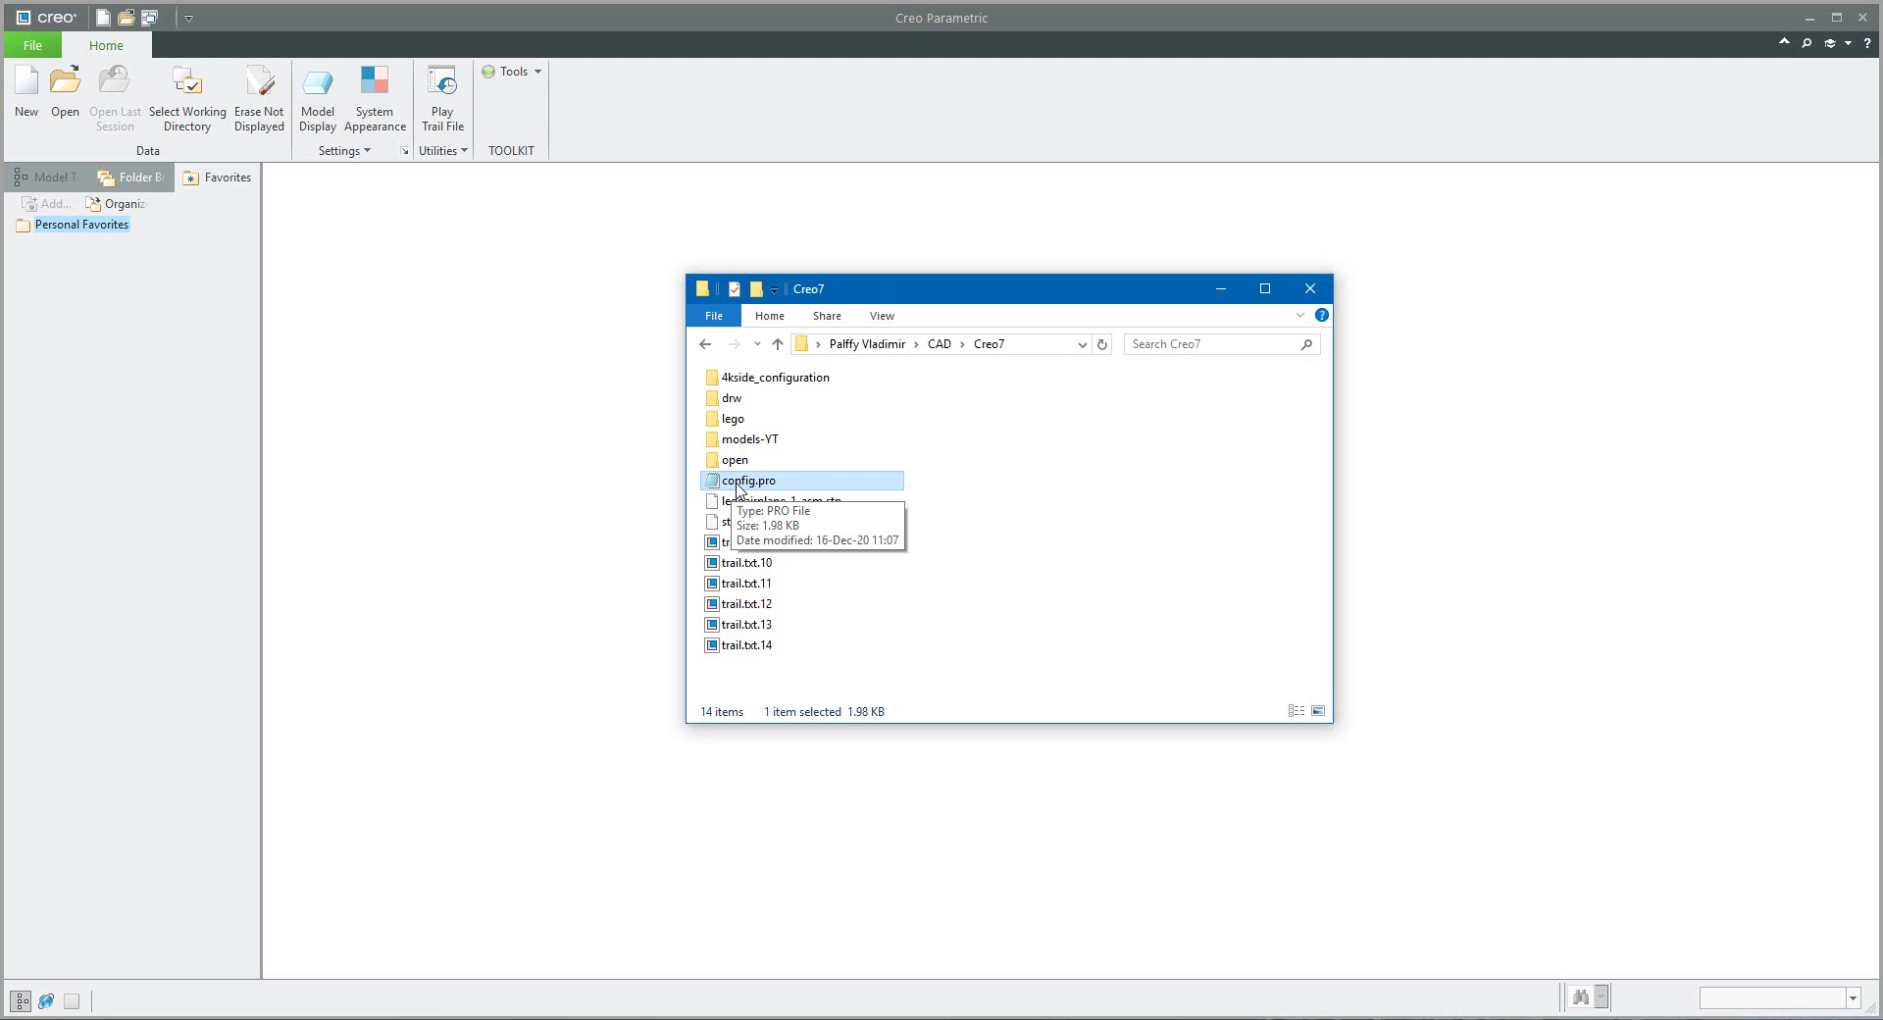
# Step: Open search.pro from 4kside_configuration beside the folder window and highlight the iso4032\ path
pyautogui.doubleClick(743, 382)
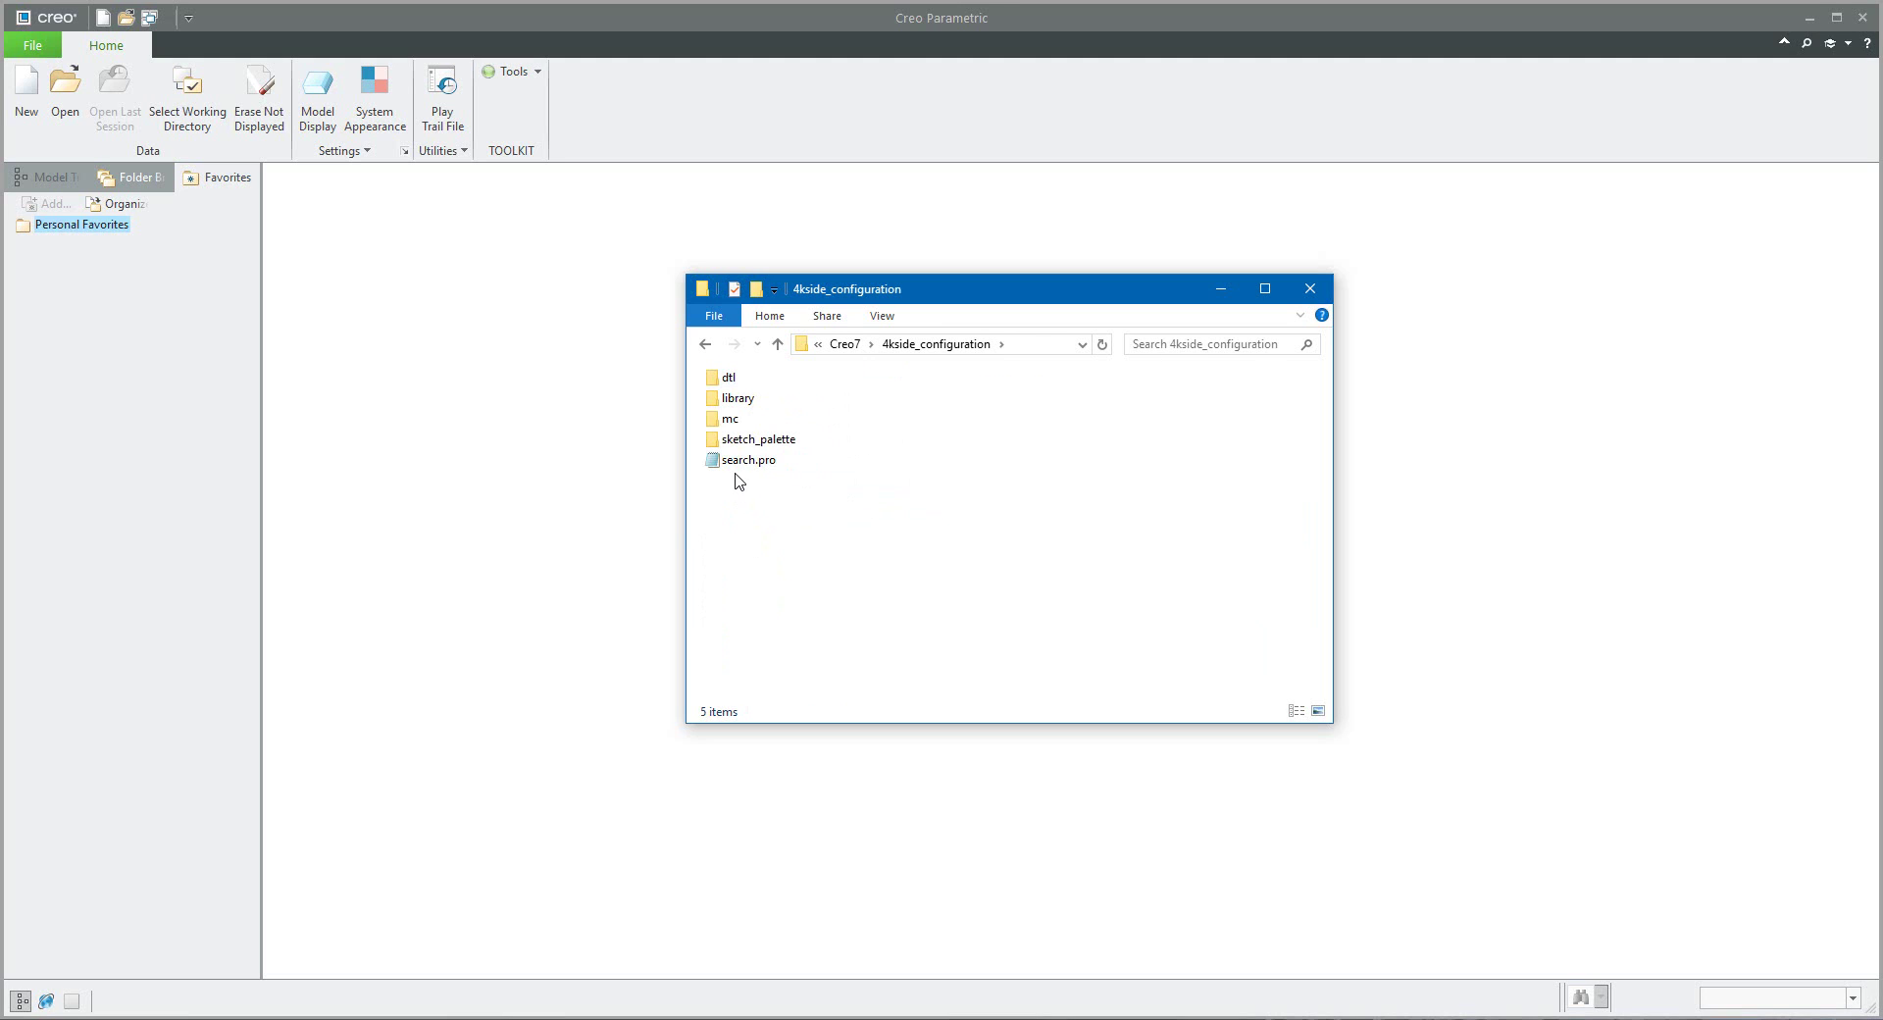
pyautogui.moveTo(739, 474)
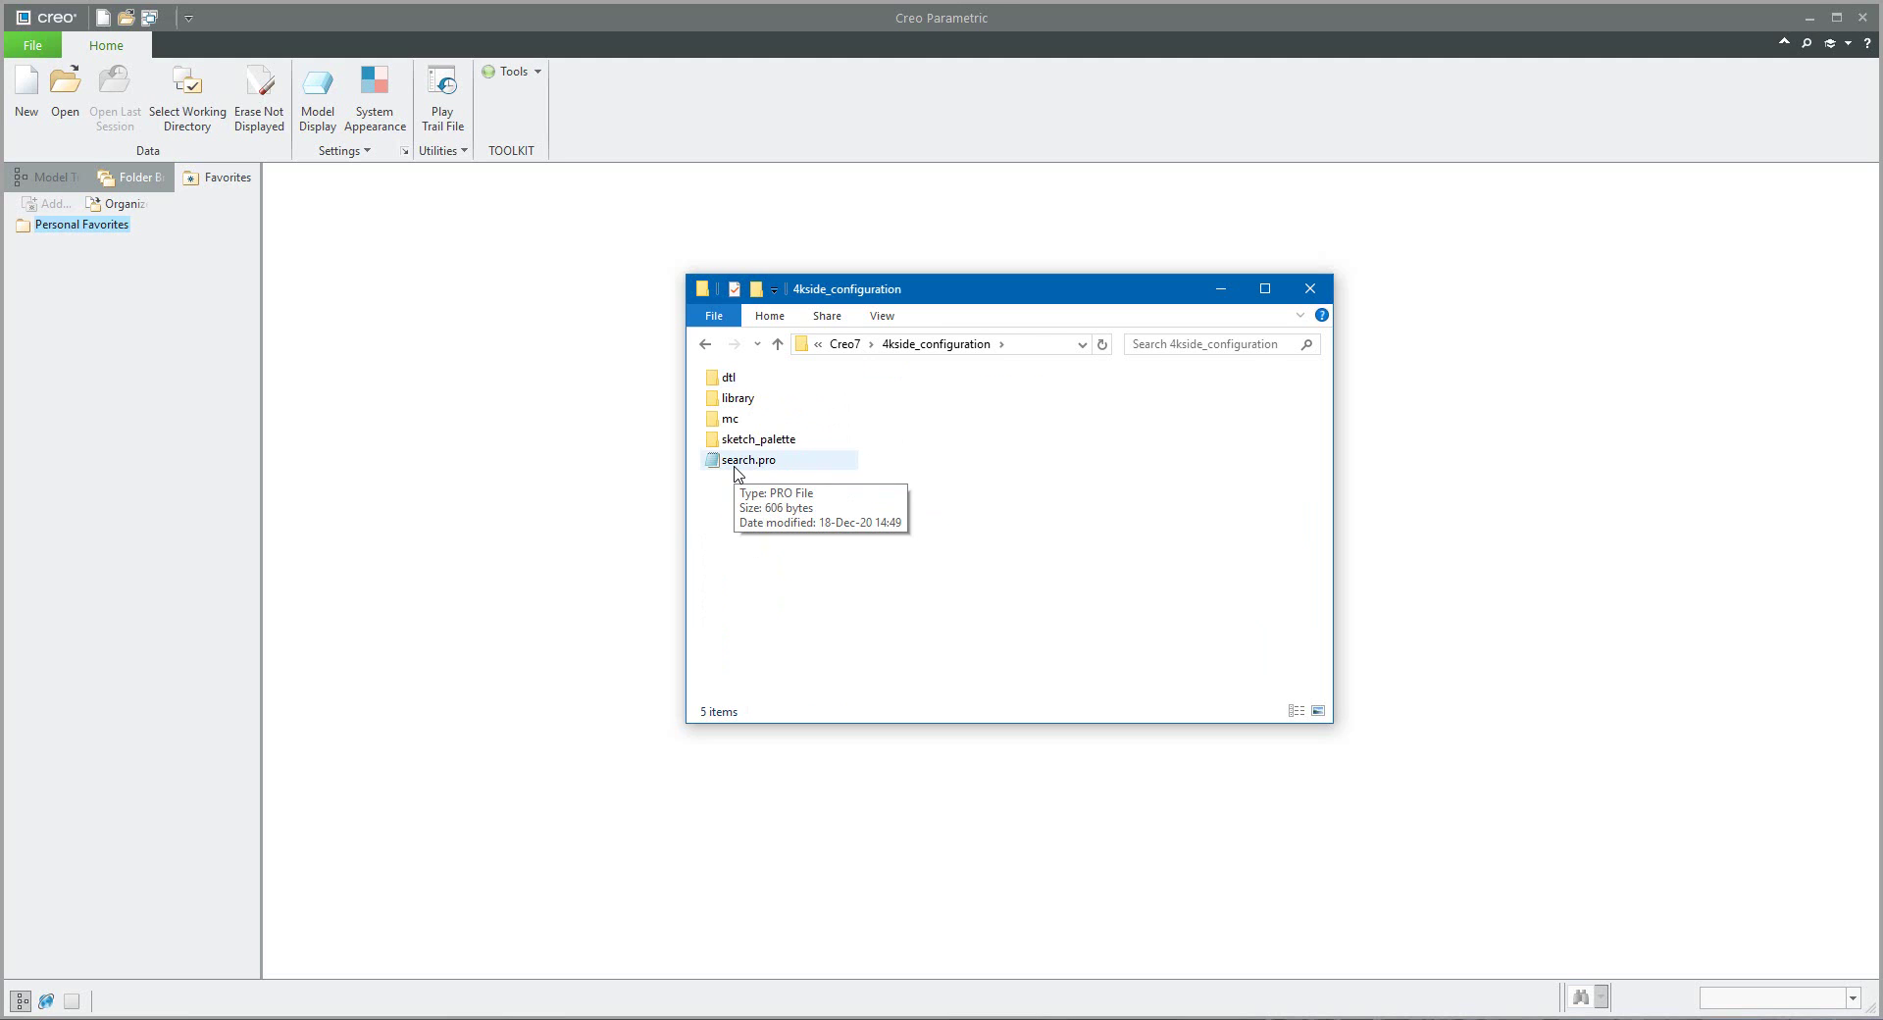
pyautogui.doubleClick(737, 462)
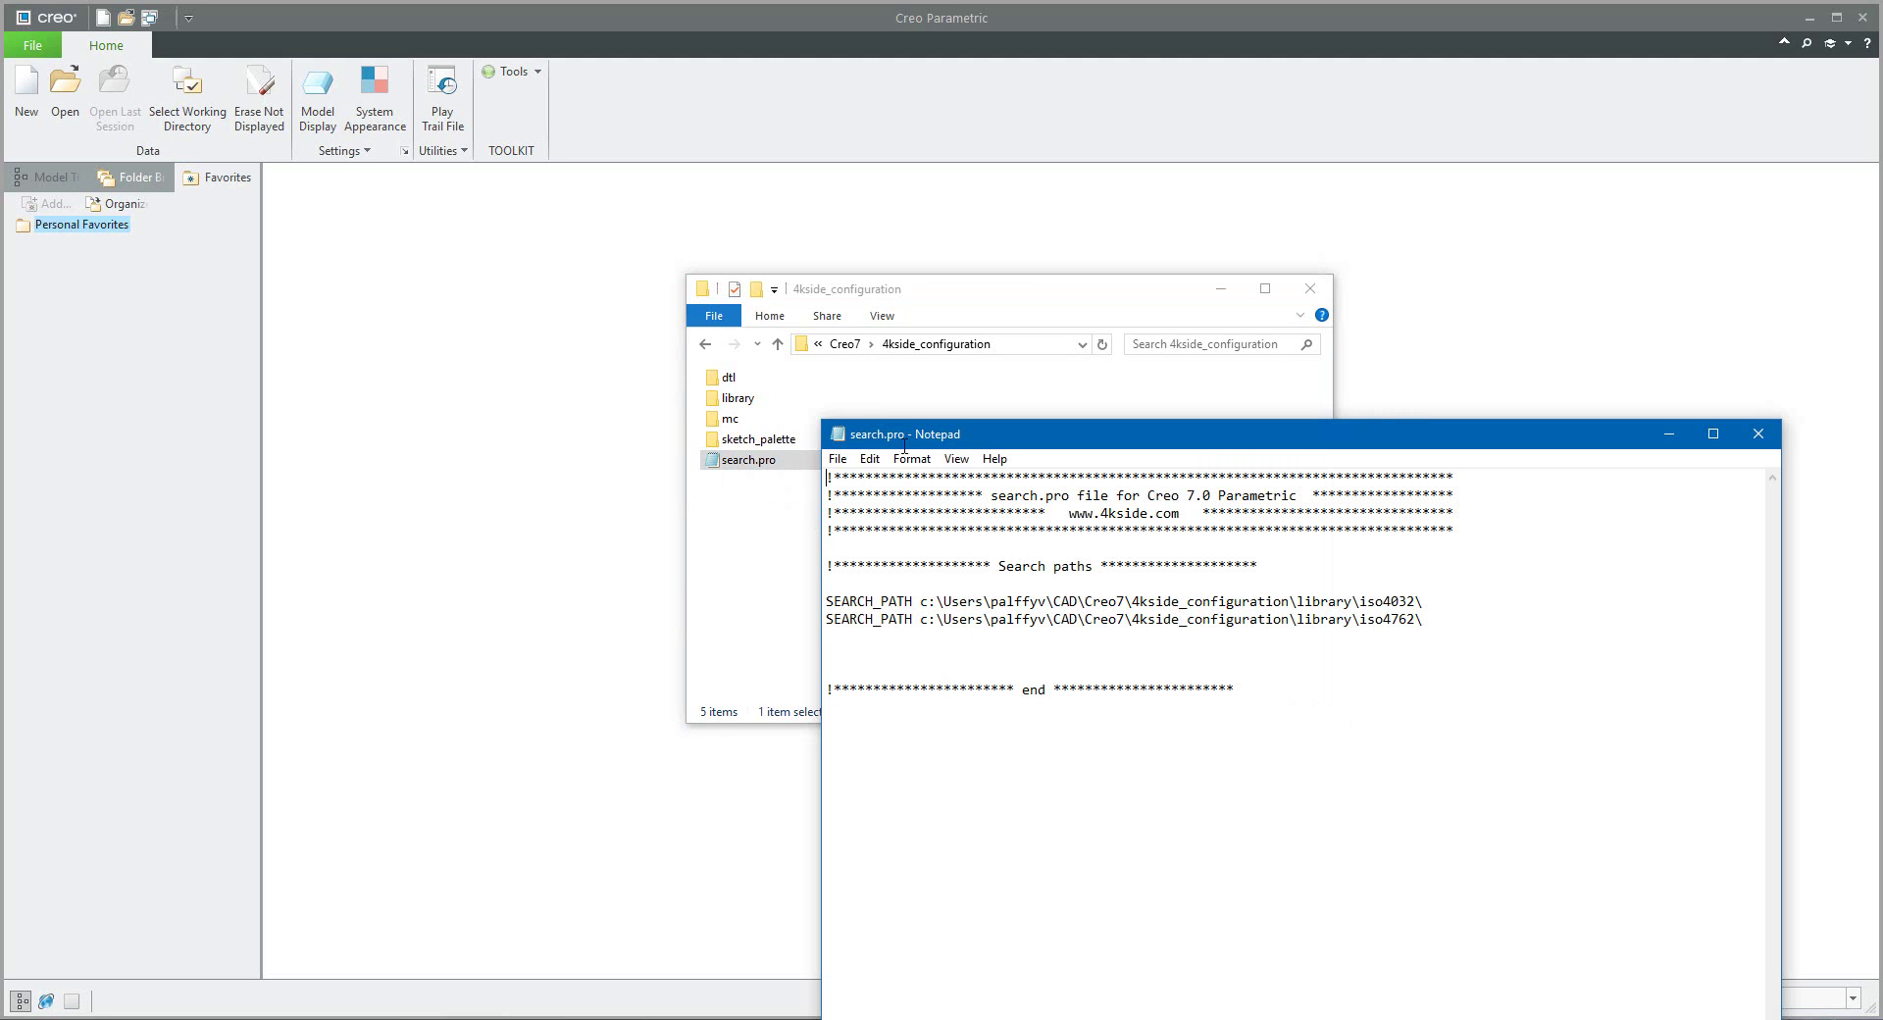
pyautogui.moveTo(904, 445); pyautogui.dragTo(1126, 285)
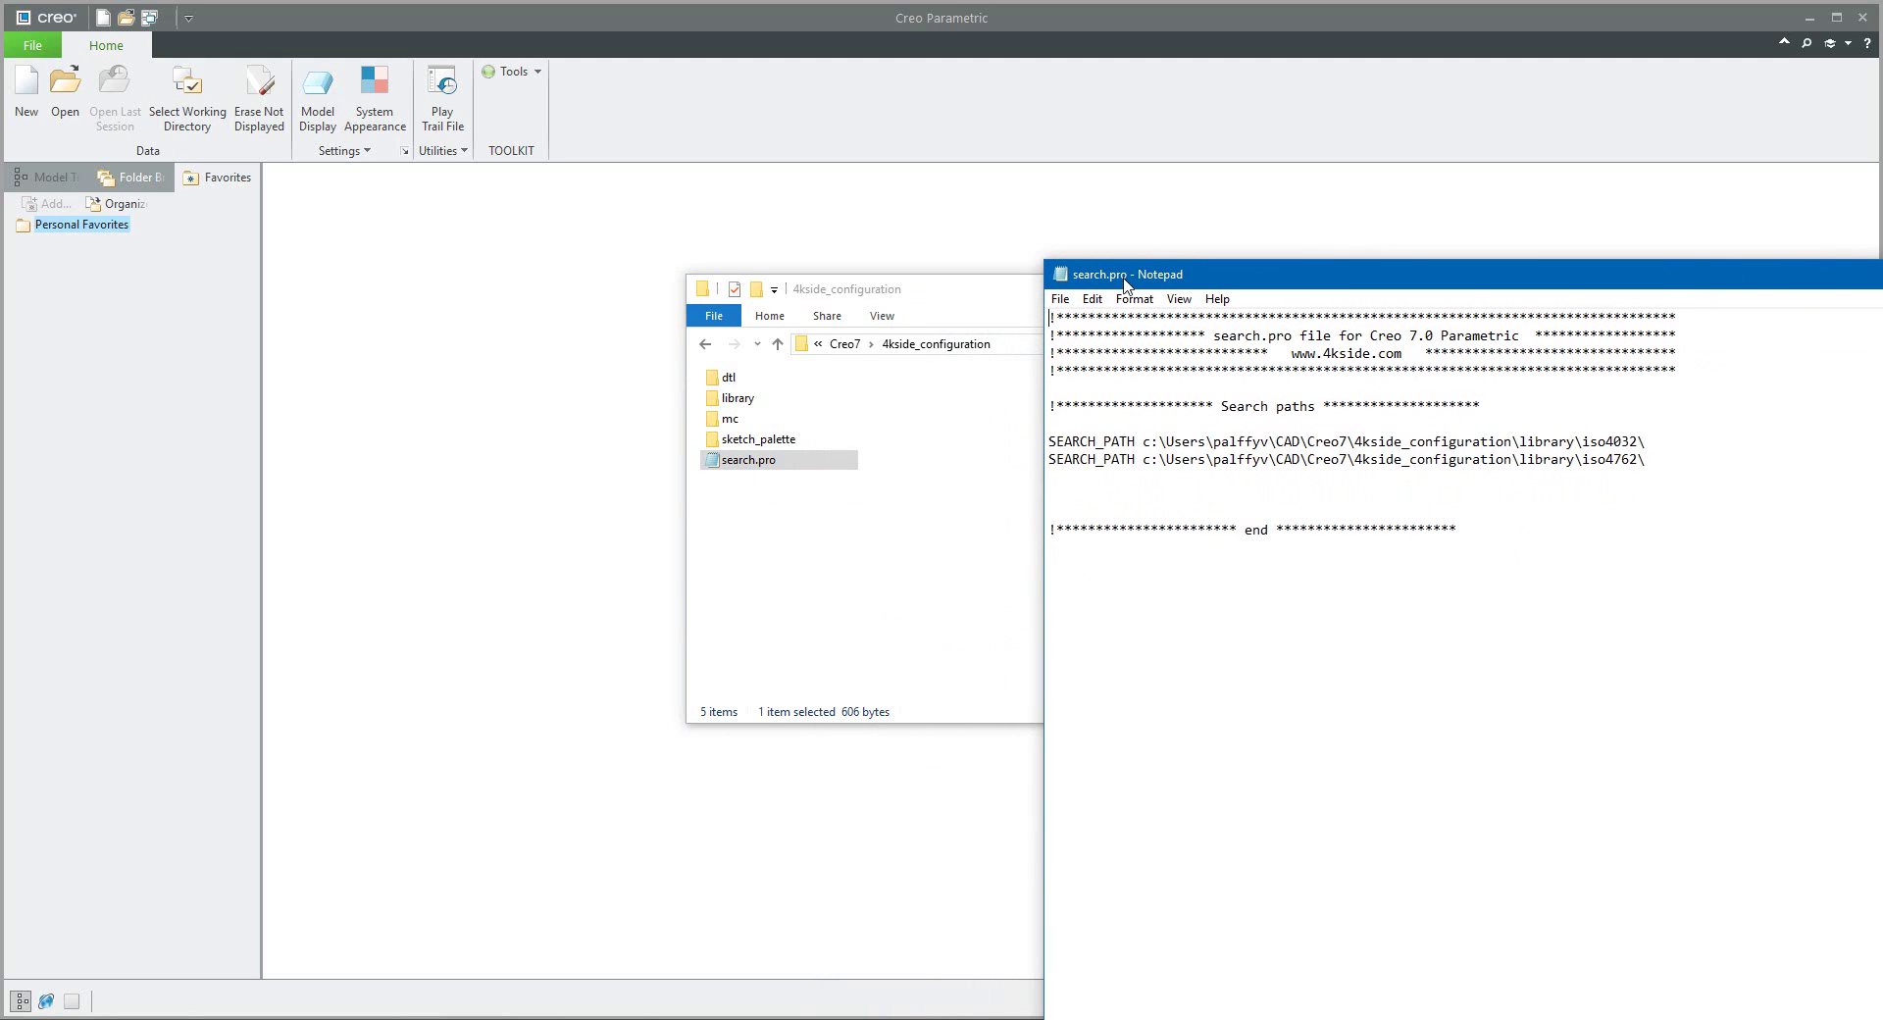
pyautogui.moveTo(765, 288); pyautogui.dragTo(429, 375)
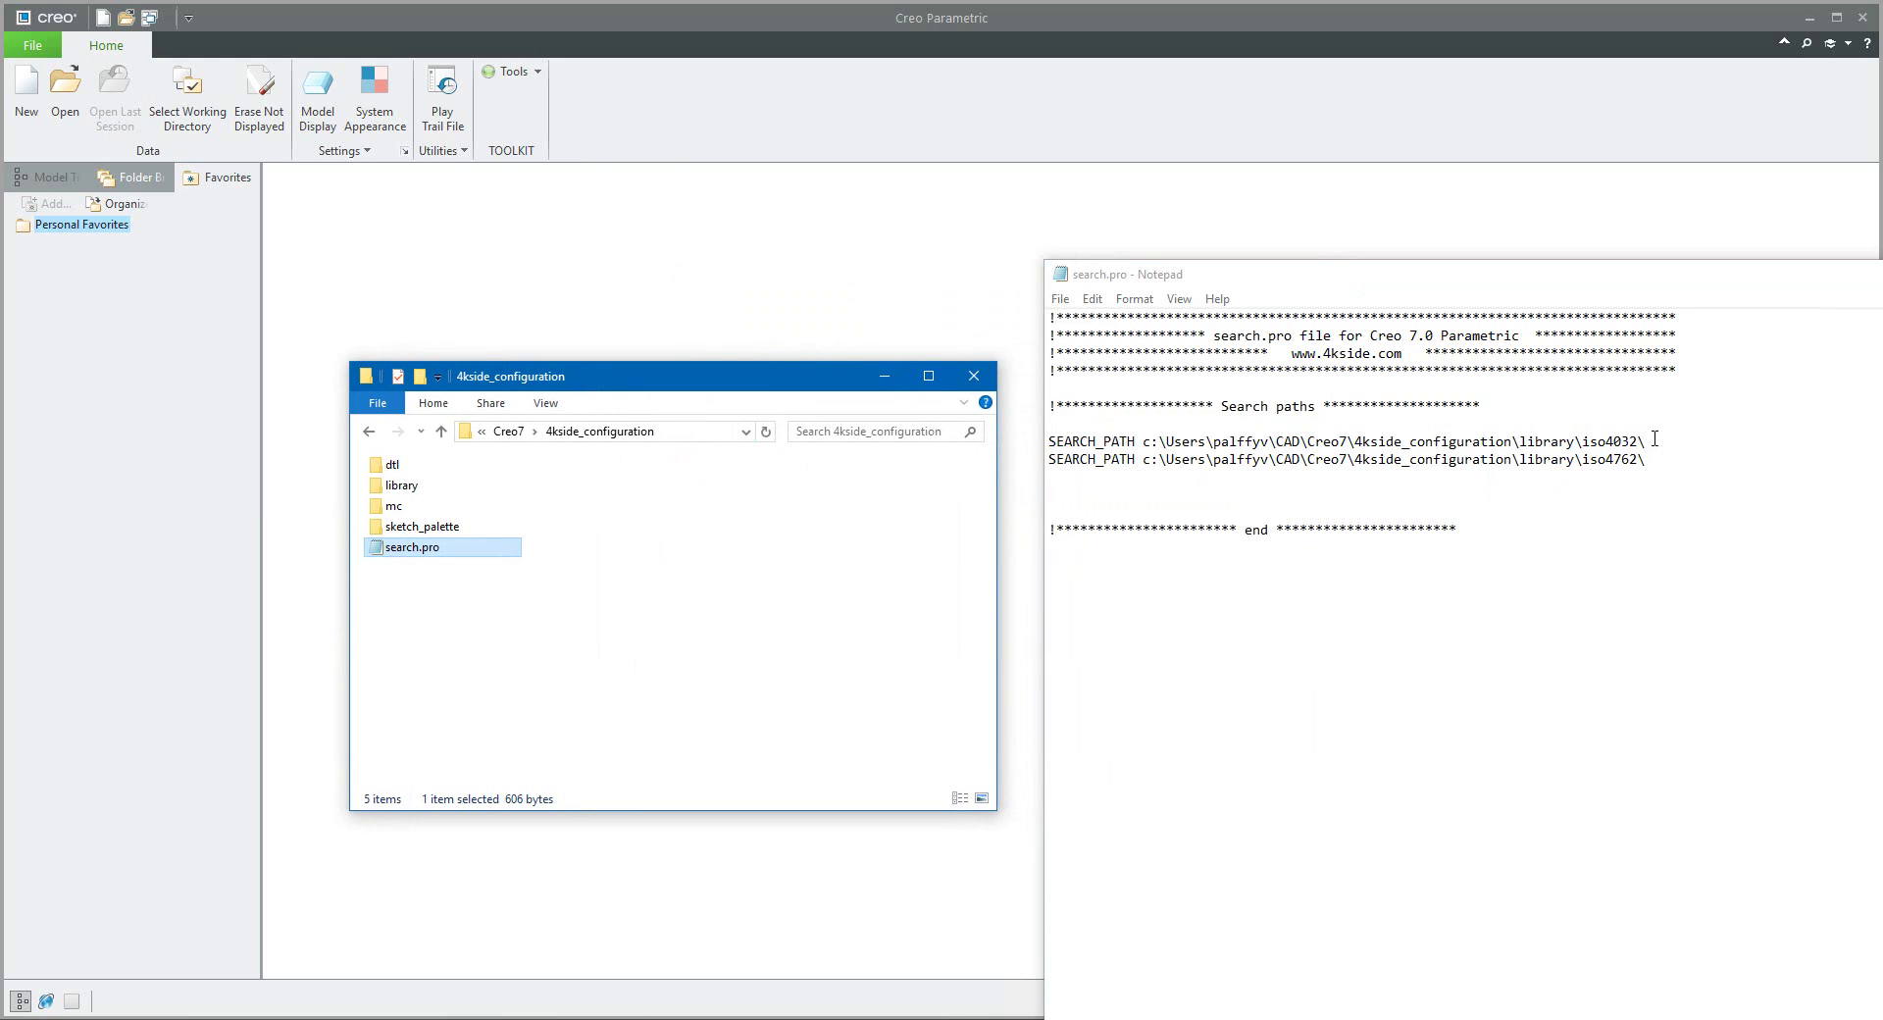
pyautogui.moveTo(1654, 439); pyautogui.dragTo(1580, 441)
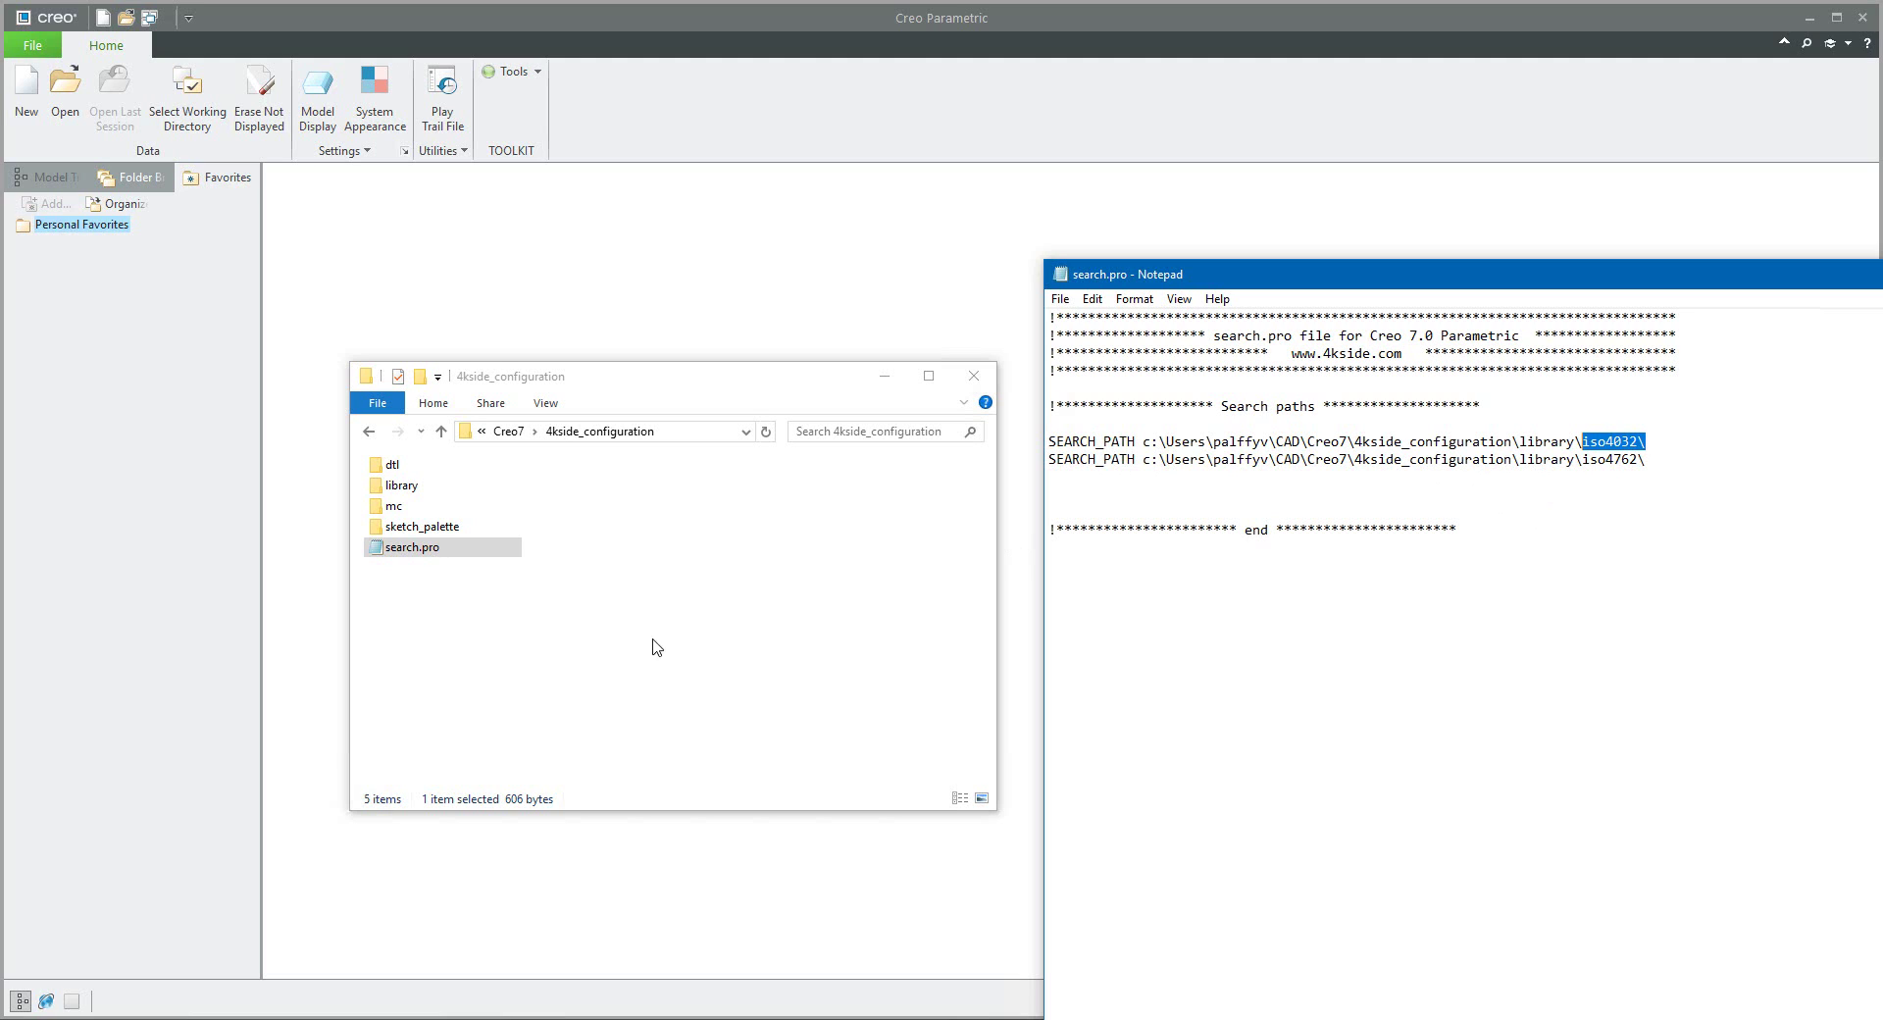
# Step: Check the iso4032 and iso4762 folders in library, then move the Creo7 window right
pyautogui.doubleClick(409, 487)
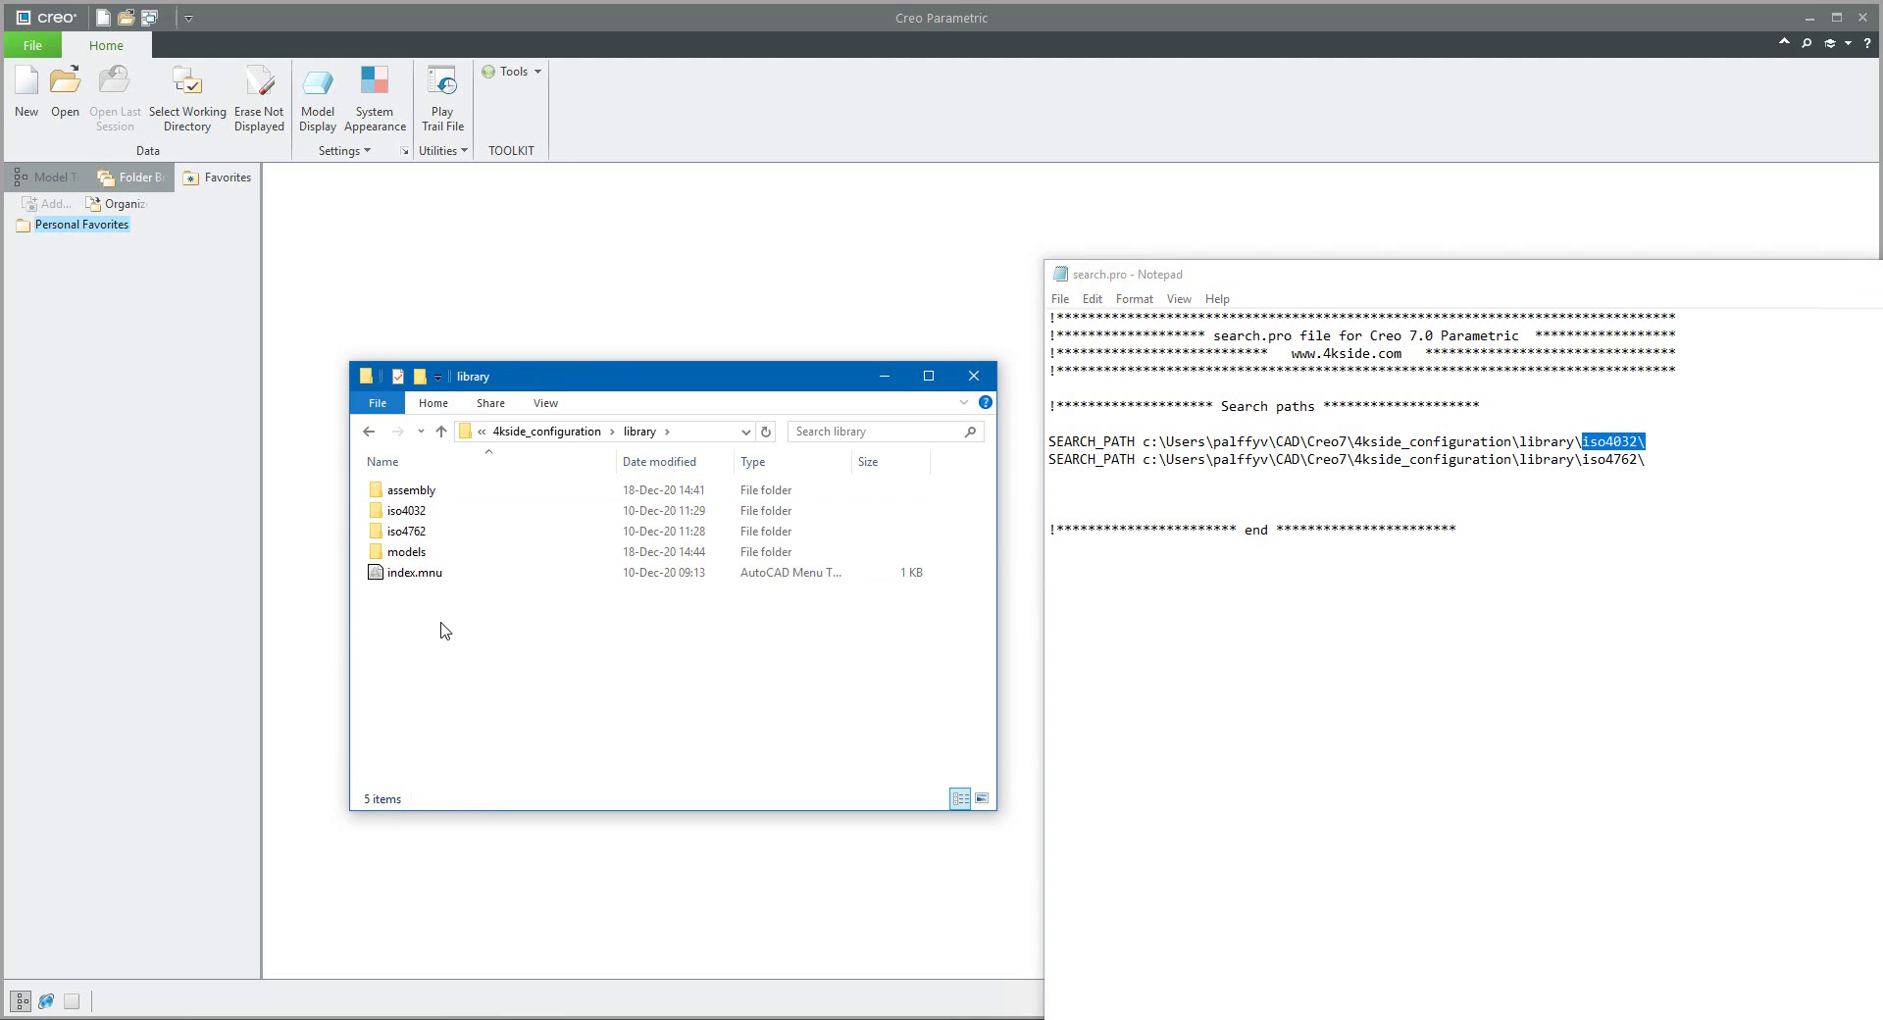
pyautogui.click(402, 512)
pyautogui.click(401, 532)
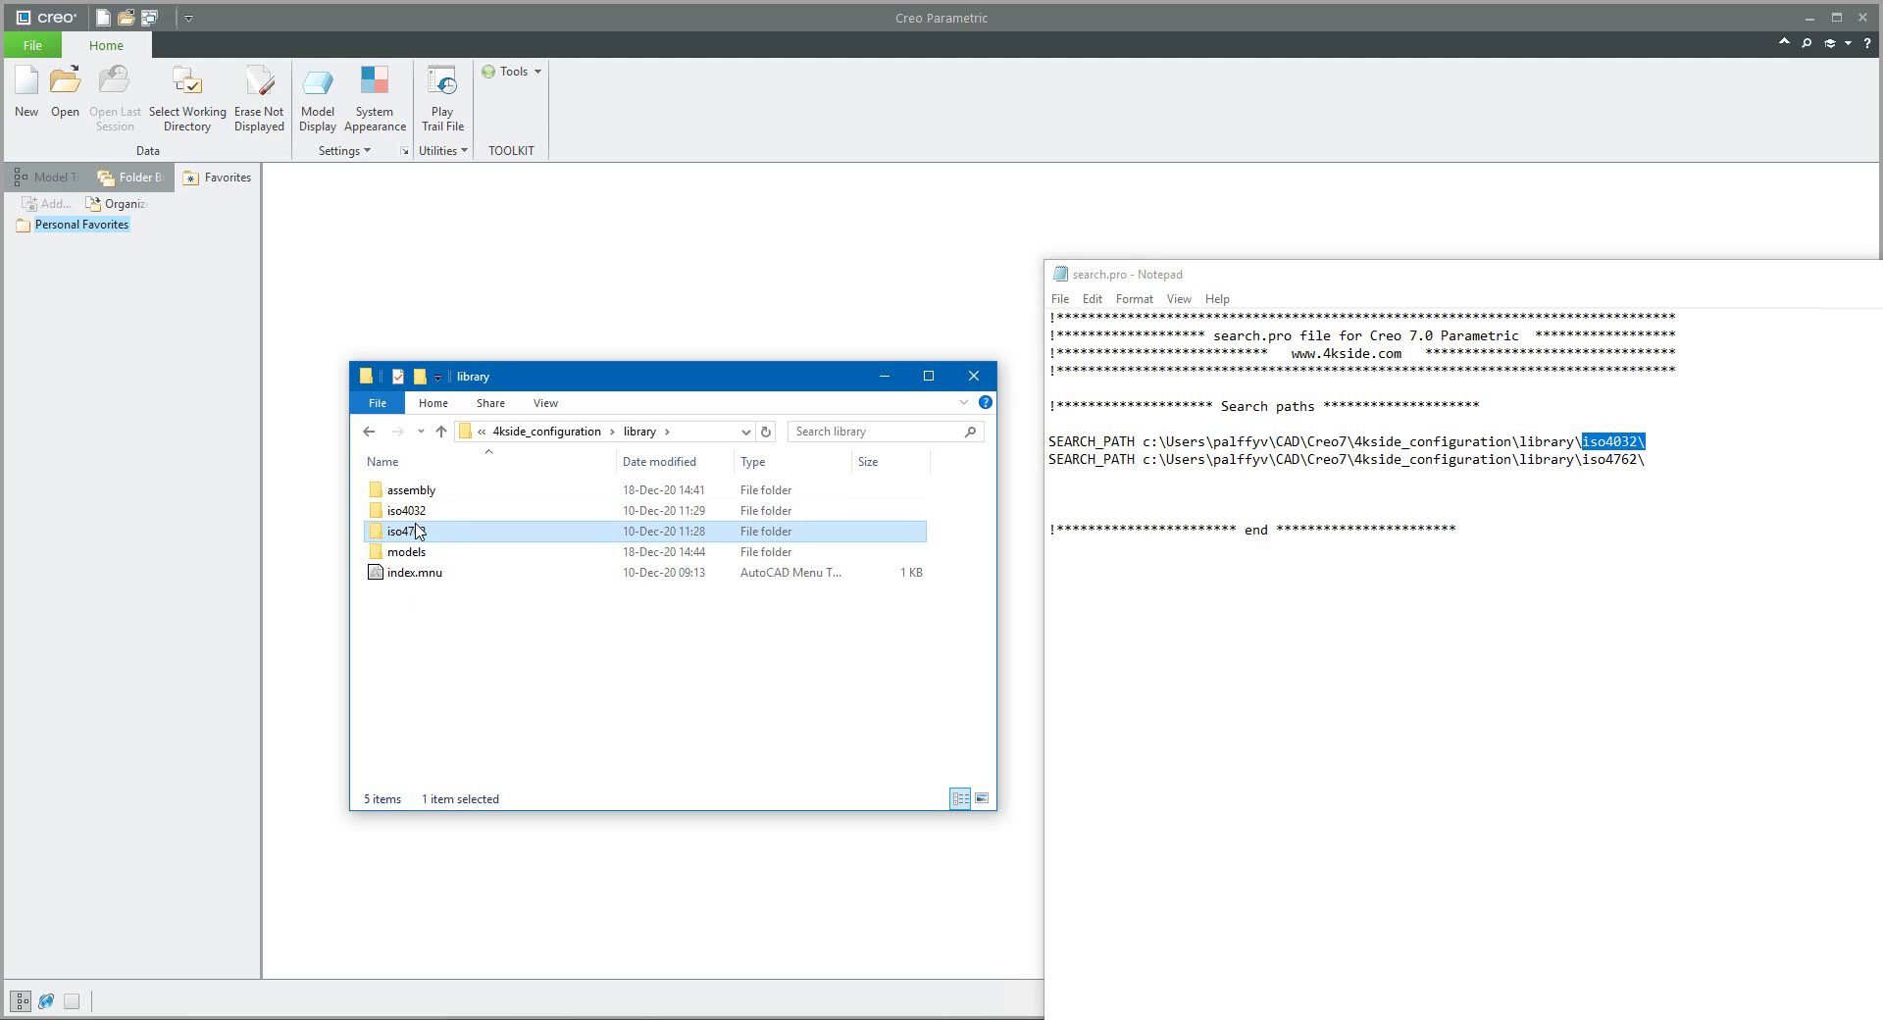
pyautogui.click(555, 433)
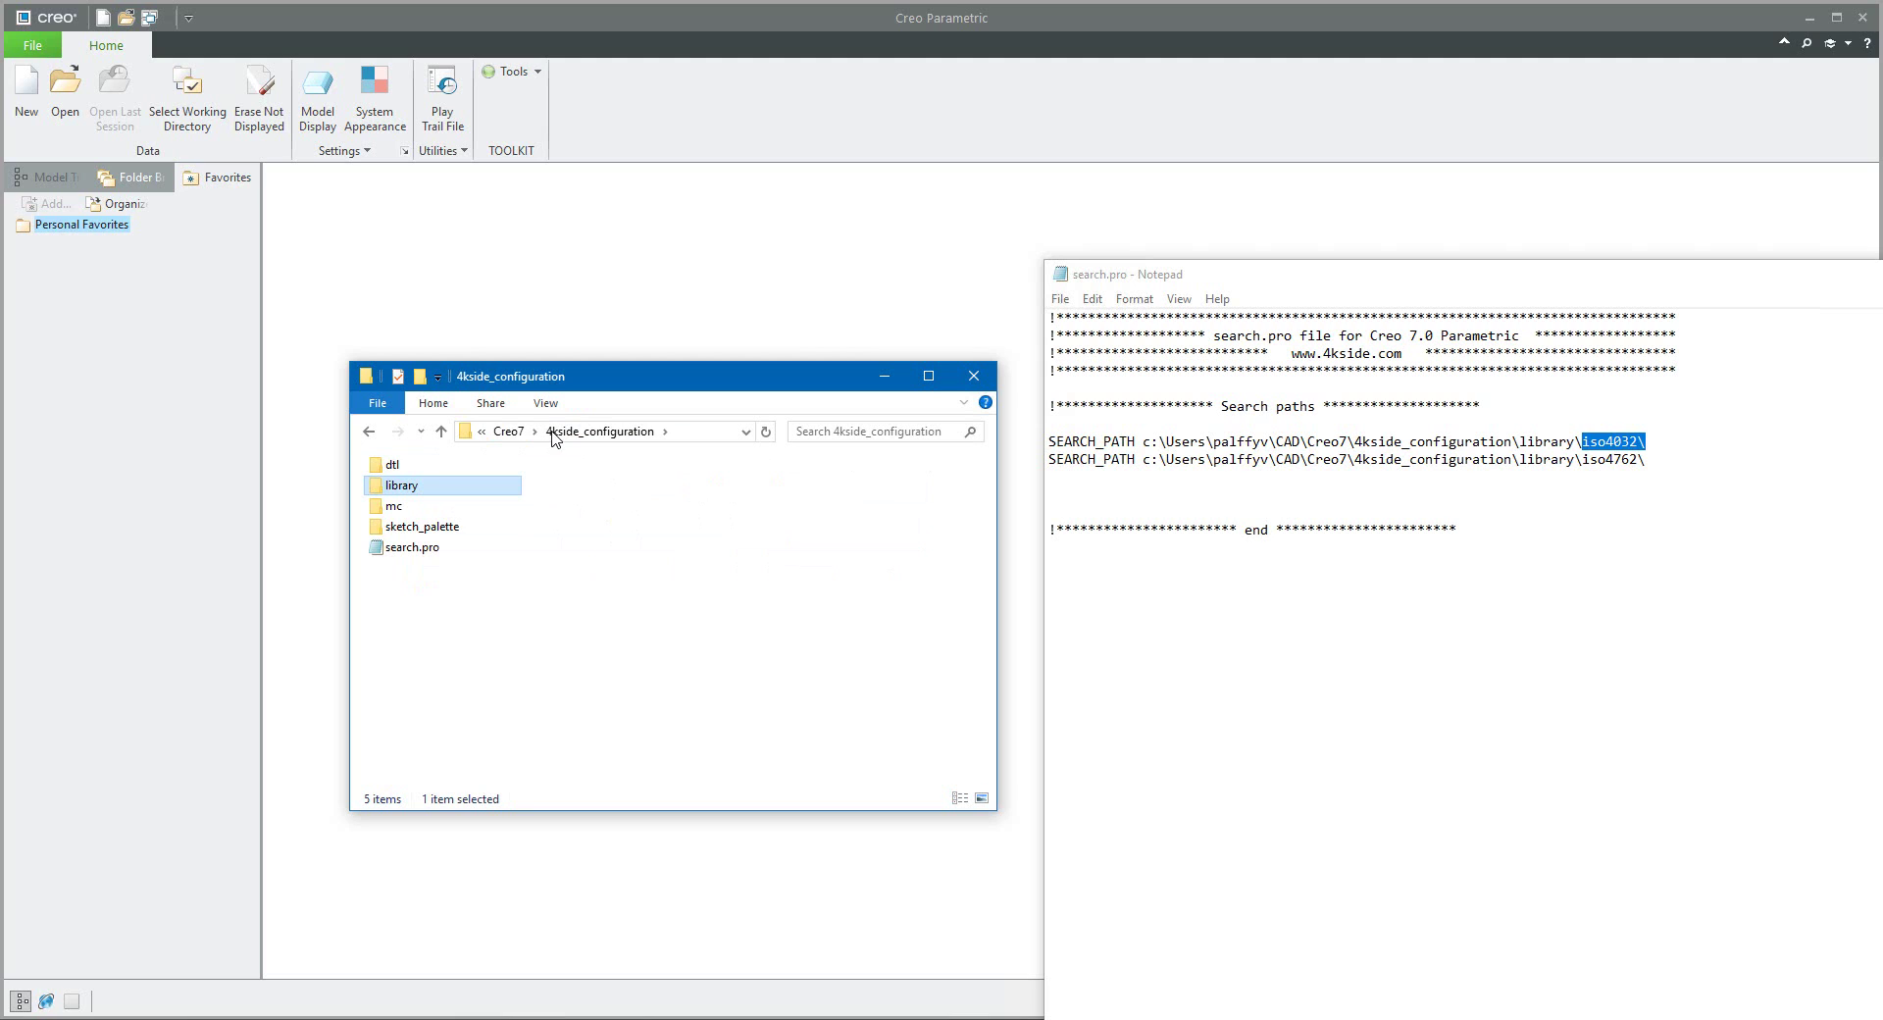
pyautogui.click(508, 432)
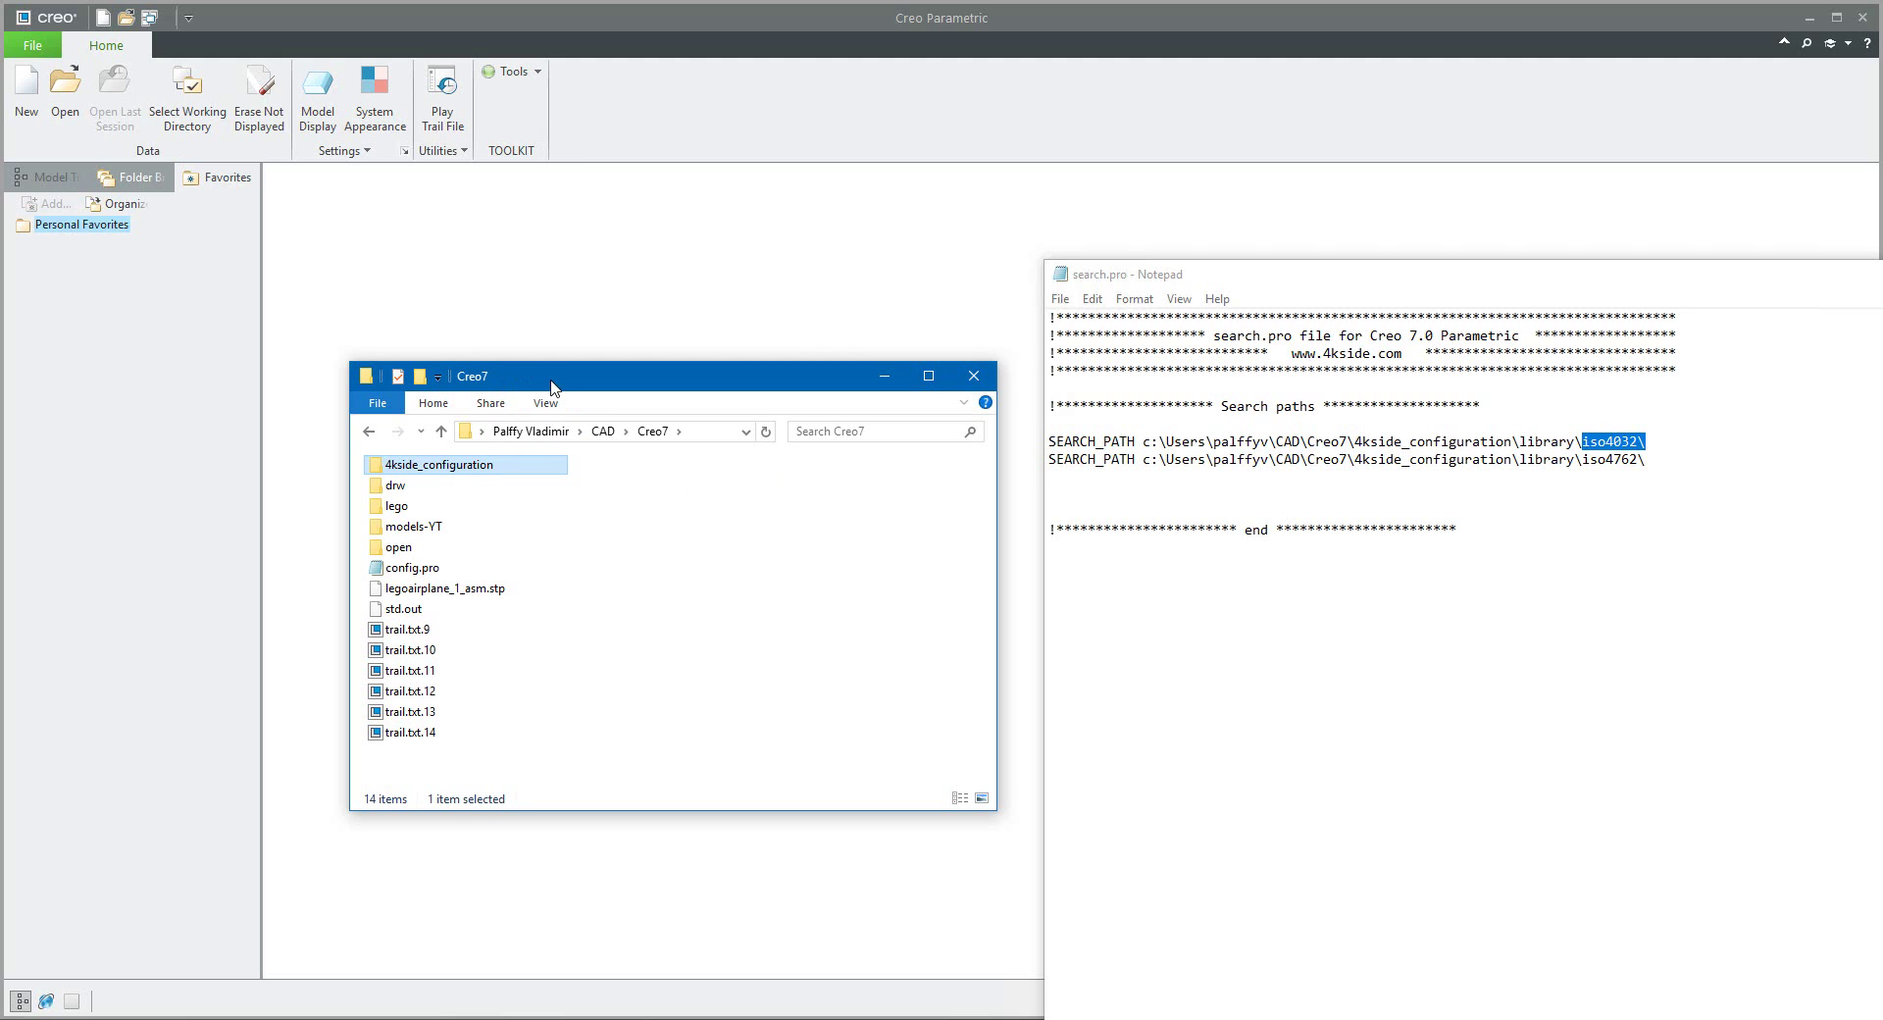
pyautogui.moveTo(552, 386); pyautogui.dragTo(1158, 409)
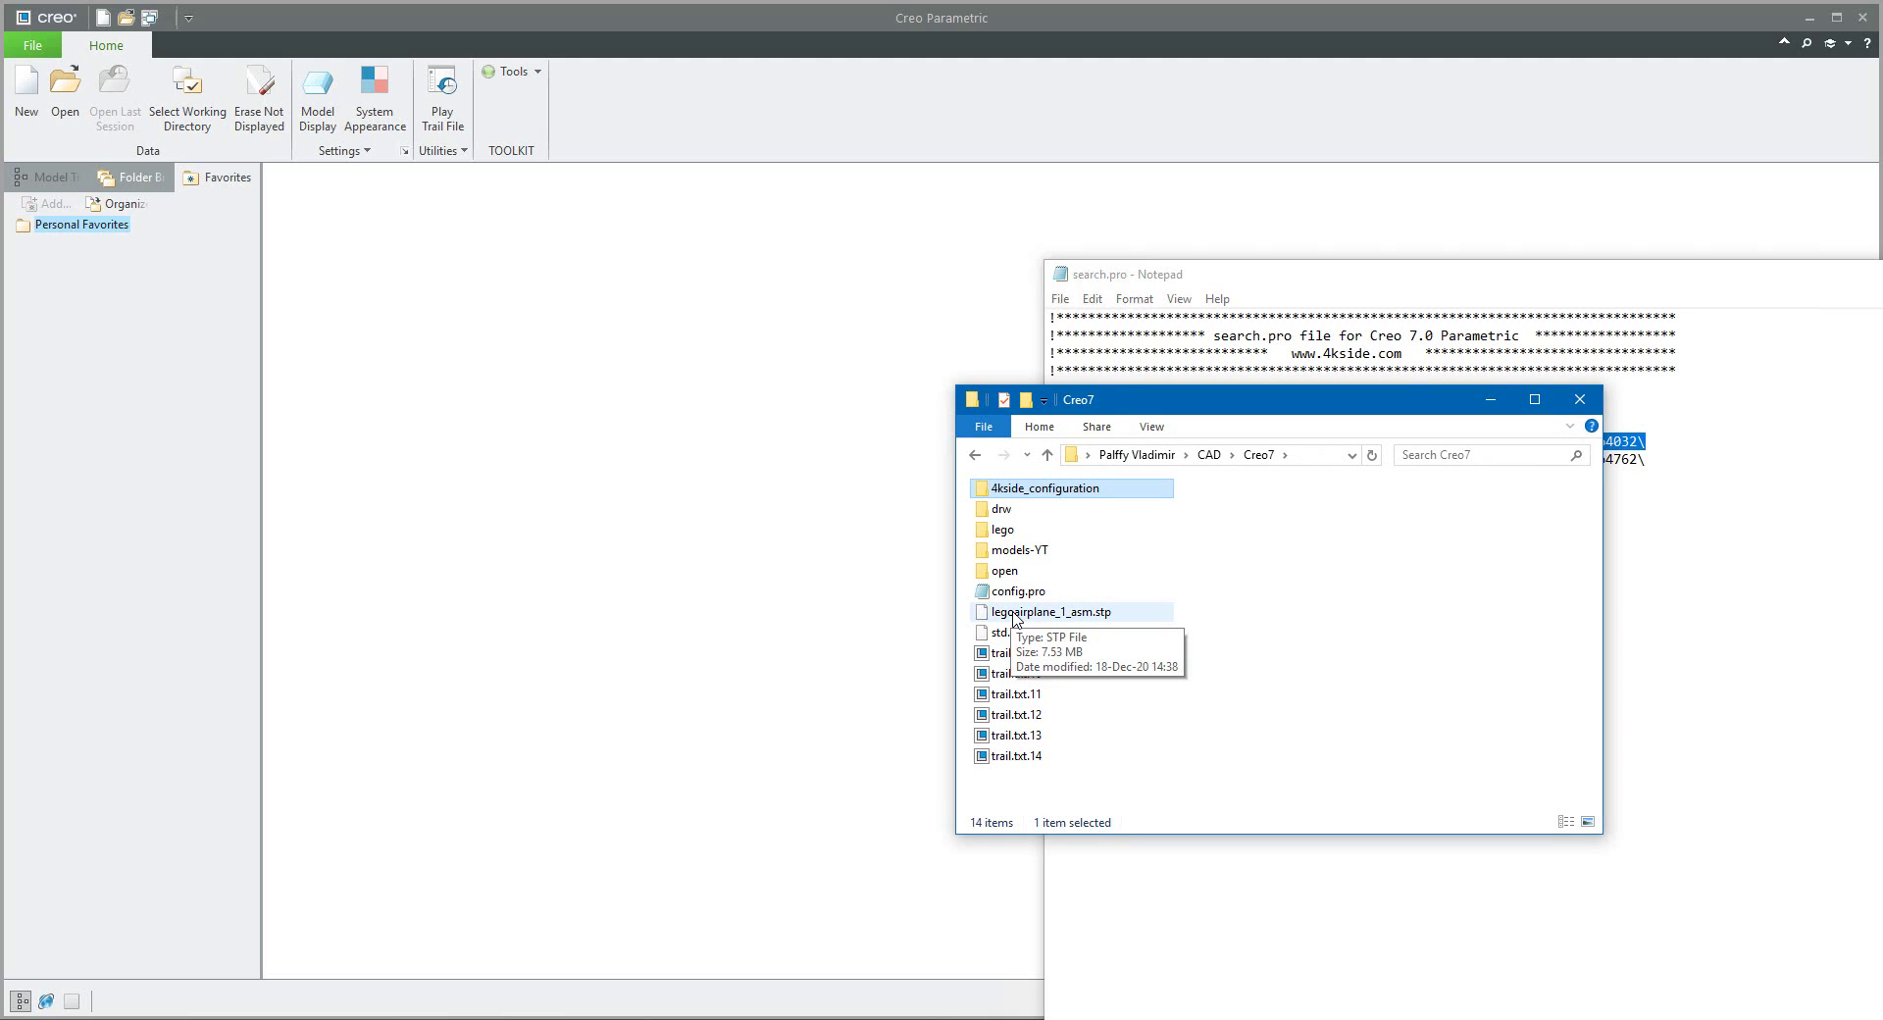
# Step: Import legoairplane_1_asm.stp into Creo, close search.pro, and turn off log file generation
pyautogui.moveTo(1013, 618); pyautogui.dragTo(769, 575)
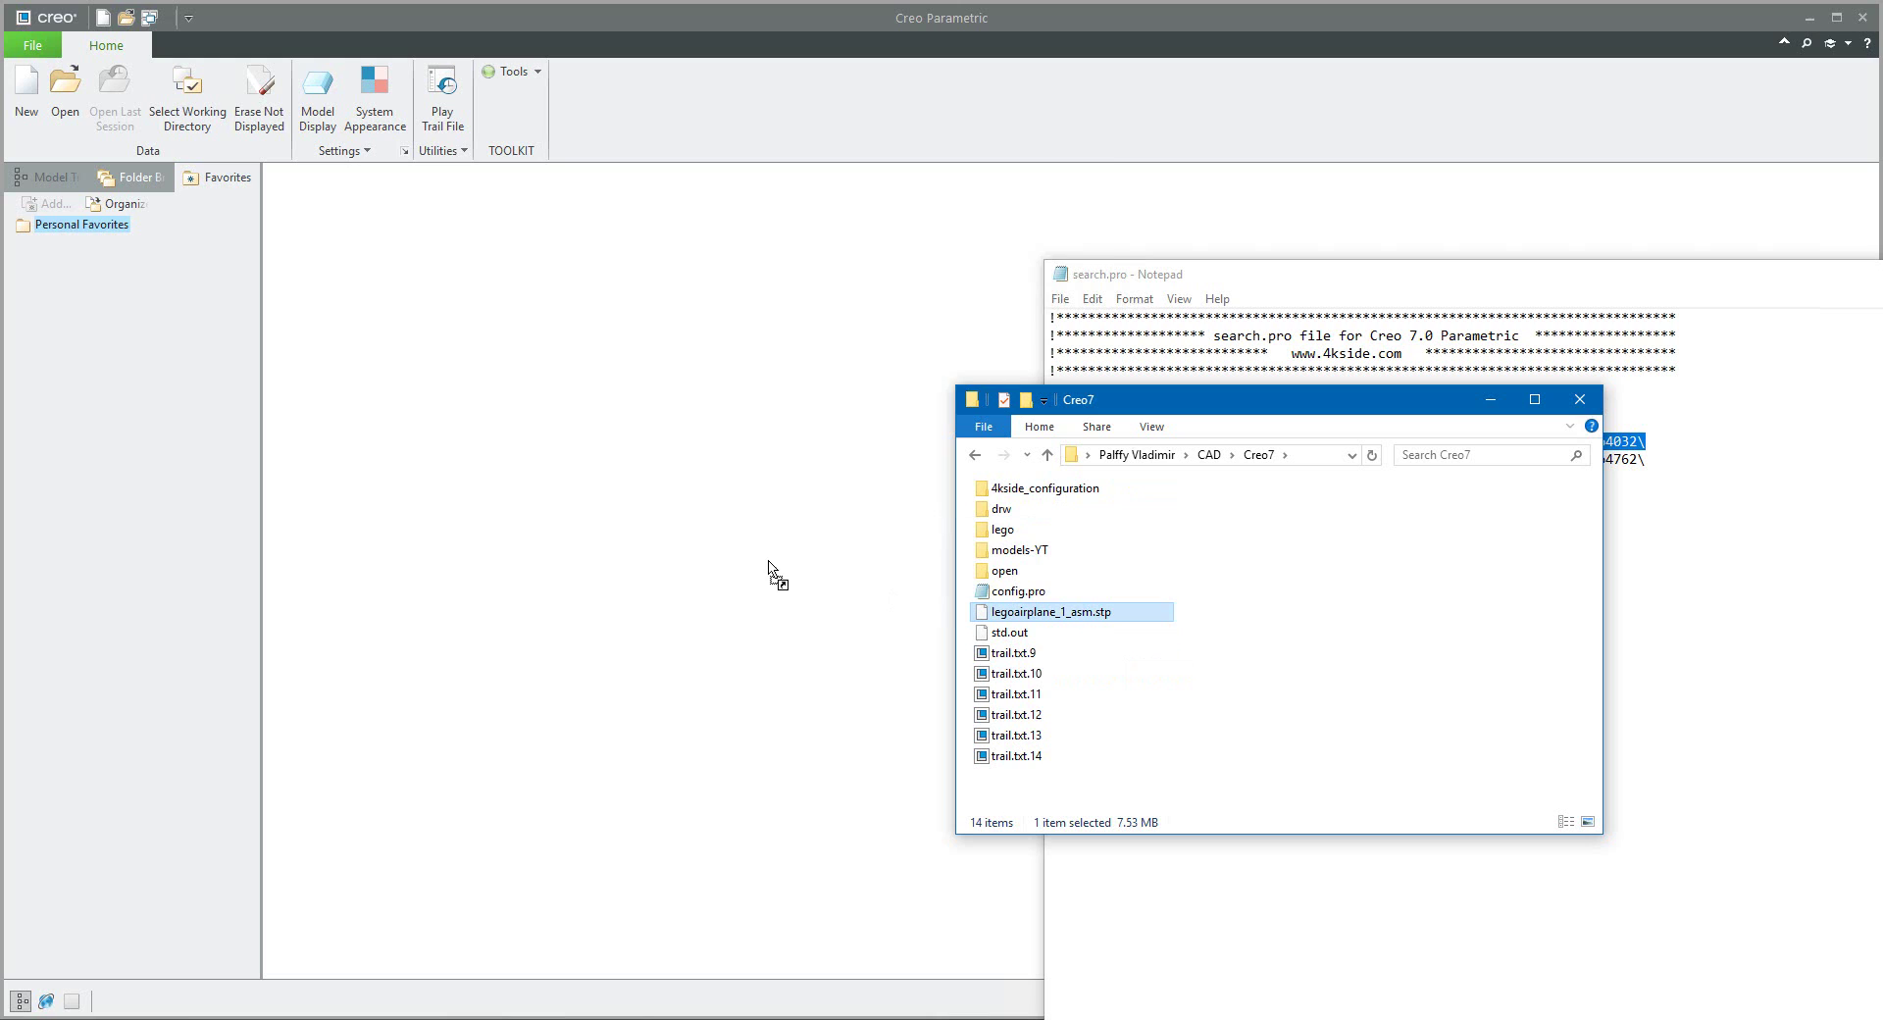
pyautogui.click(1553, 265)
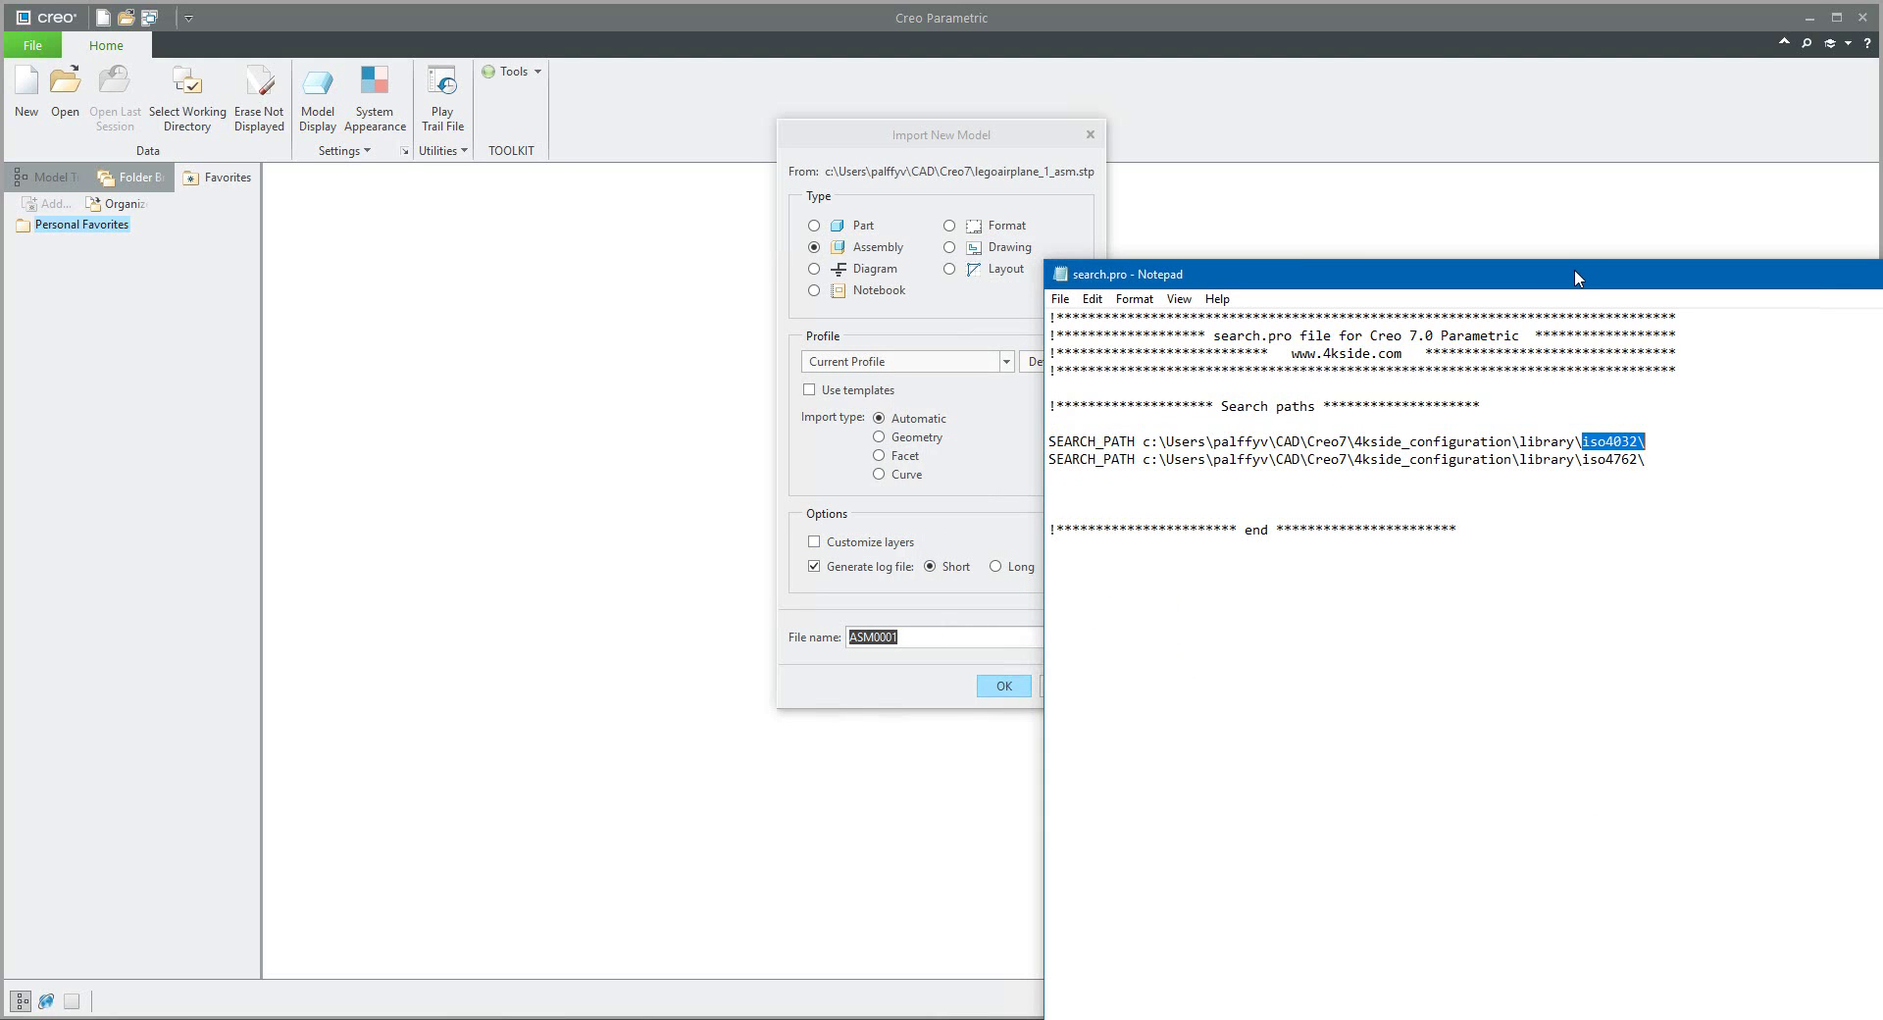
pyautogui.moveTo(1290, 265); pyautogui.dragTo(988, 257)
pyautogui.click(1693, 269)
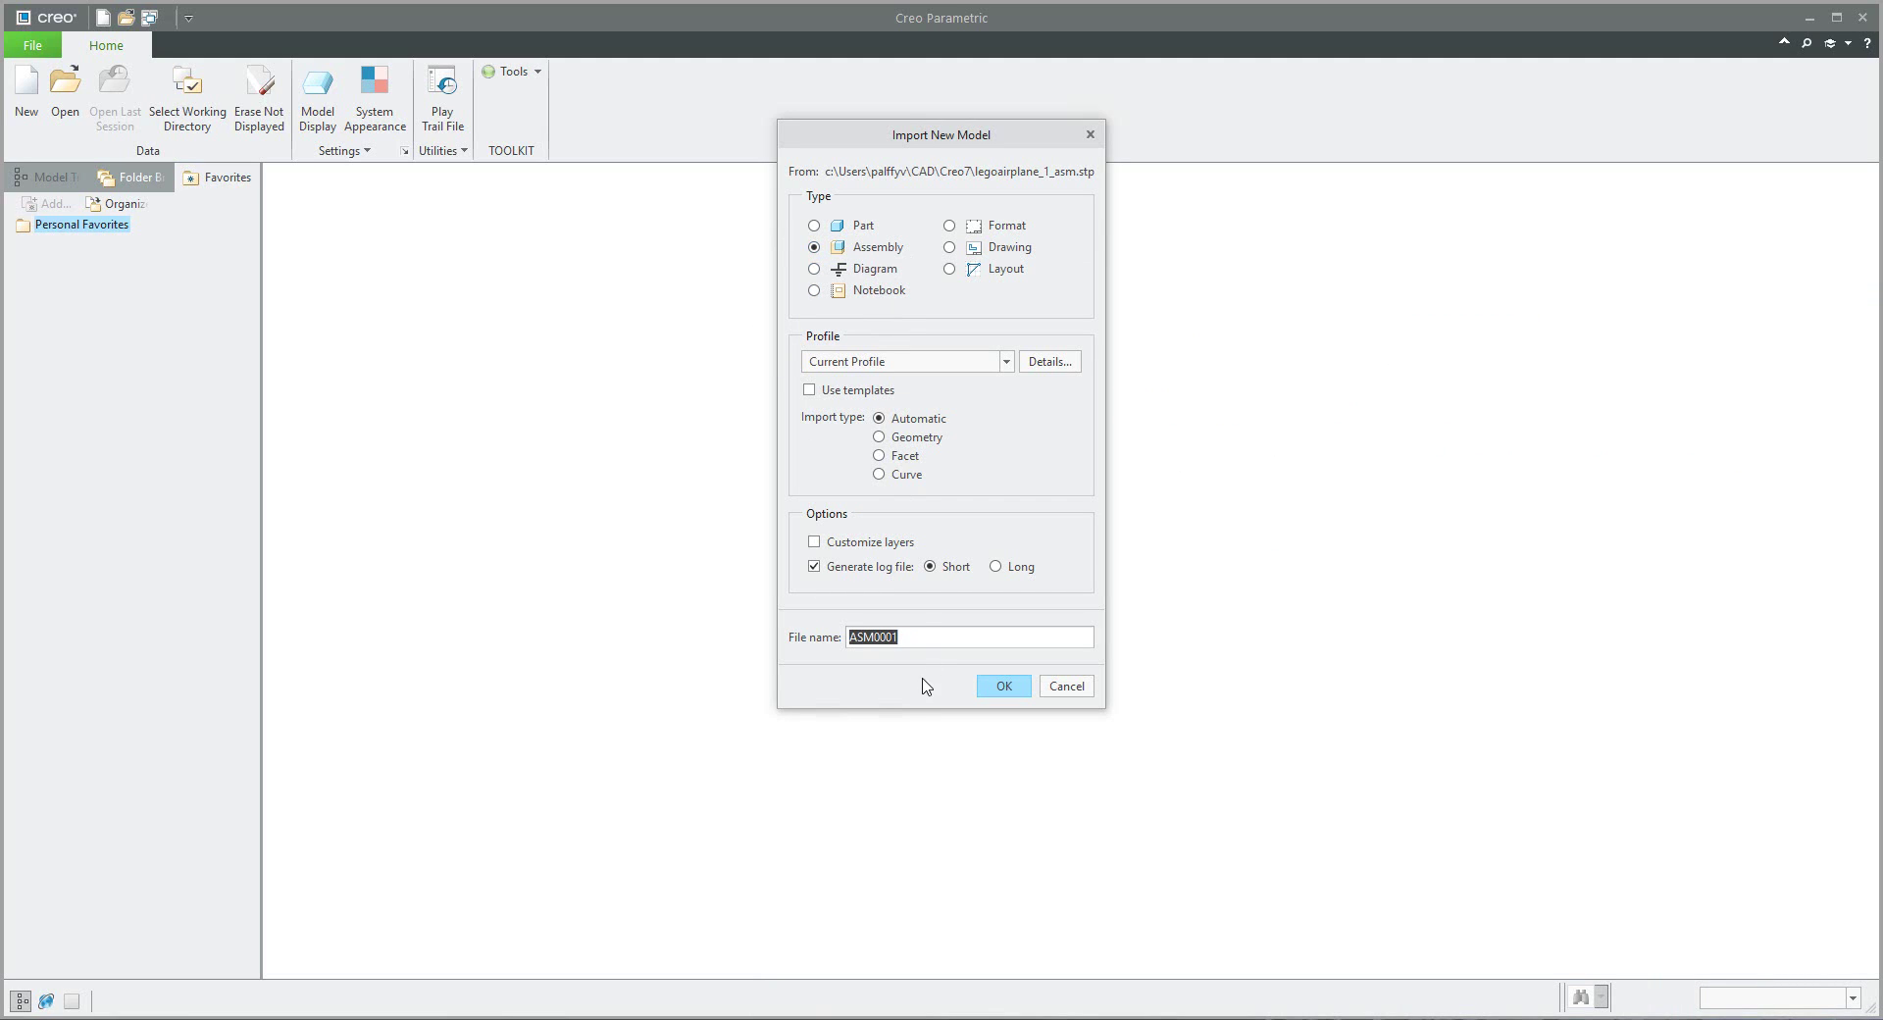
pyautogui.click(814, 567)
pyautogui.click(814, 567)
# Step: Confirm the airplane import, then zoom, orbit and pan to view it obliquely from above
pyautogui.click(1004, 686)
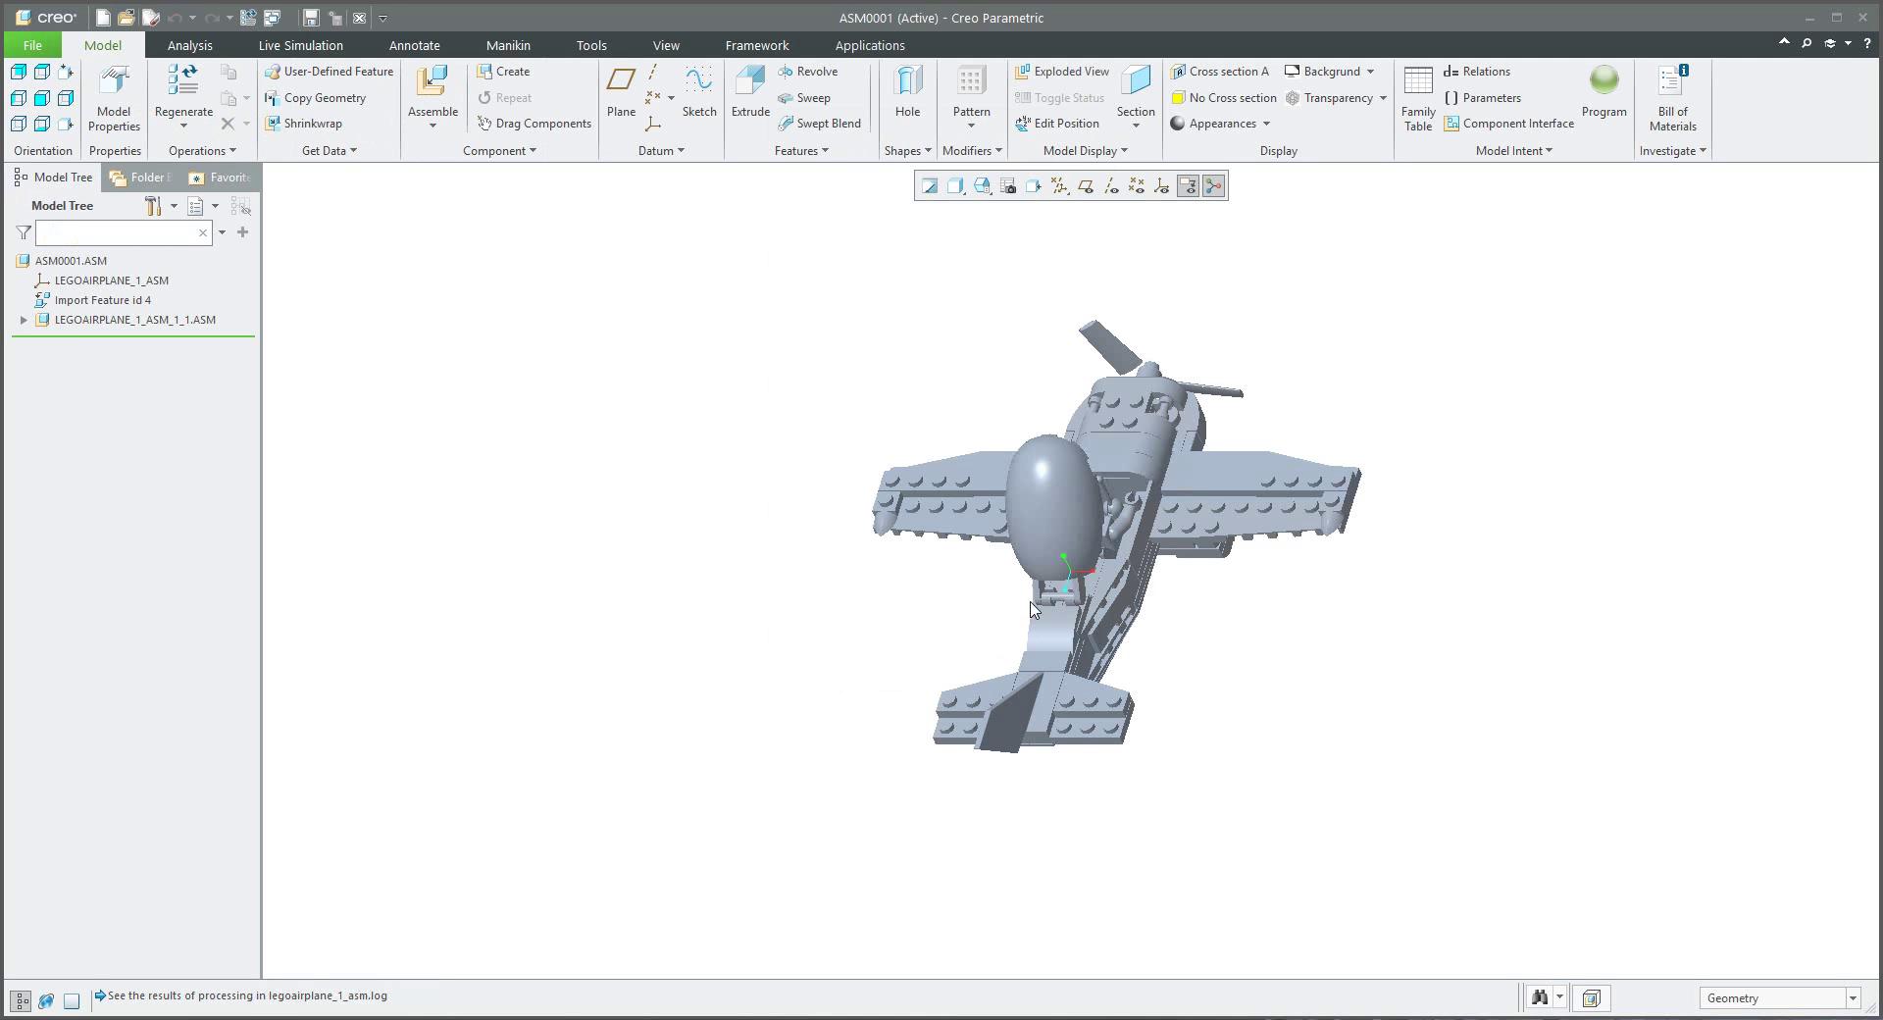
pyautogui.moveTo(1030, 610)
pyautogui.mouseDown(button='middle')
pyautogui.moveTo(1078, 549)
pyautogui.moveTo(1218, 484)
pyautogui.moveTo(1390, 593)
pyautogui.moveTo(1328, 563)
pyautogui.mouseUp(button='middle')
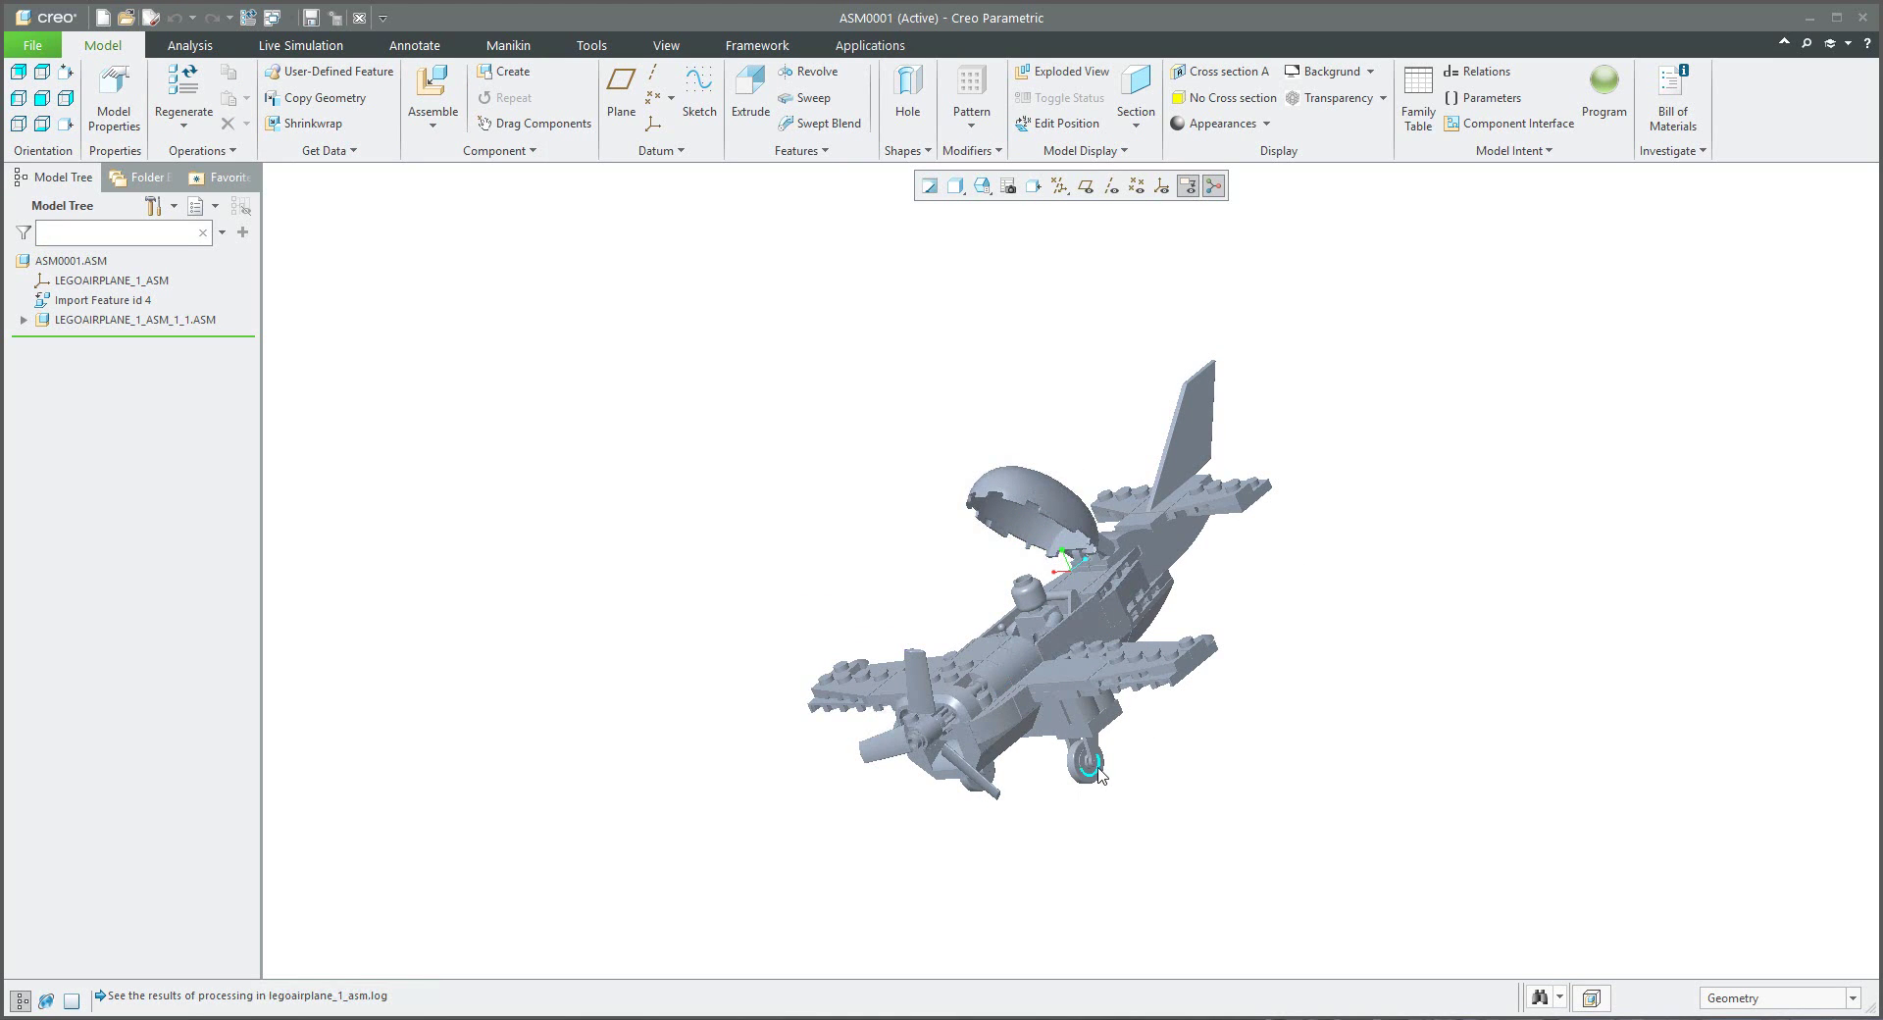
pyautogui.scroll(-2, 1099, 775)
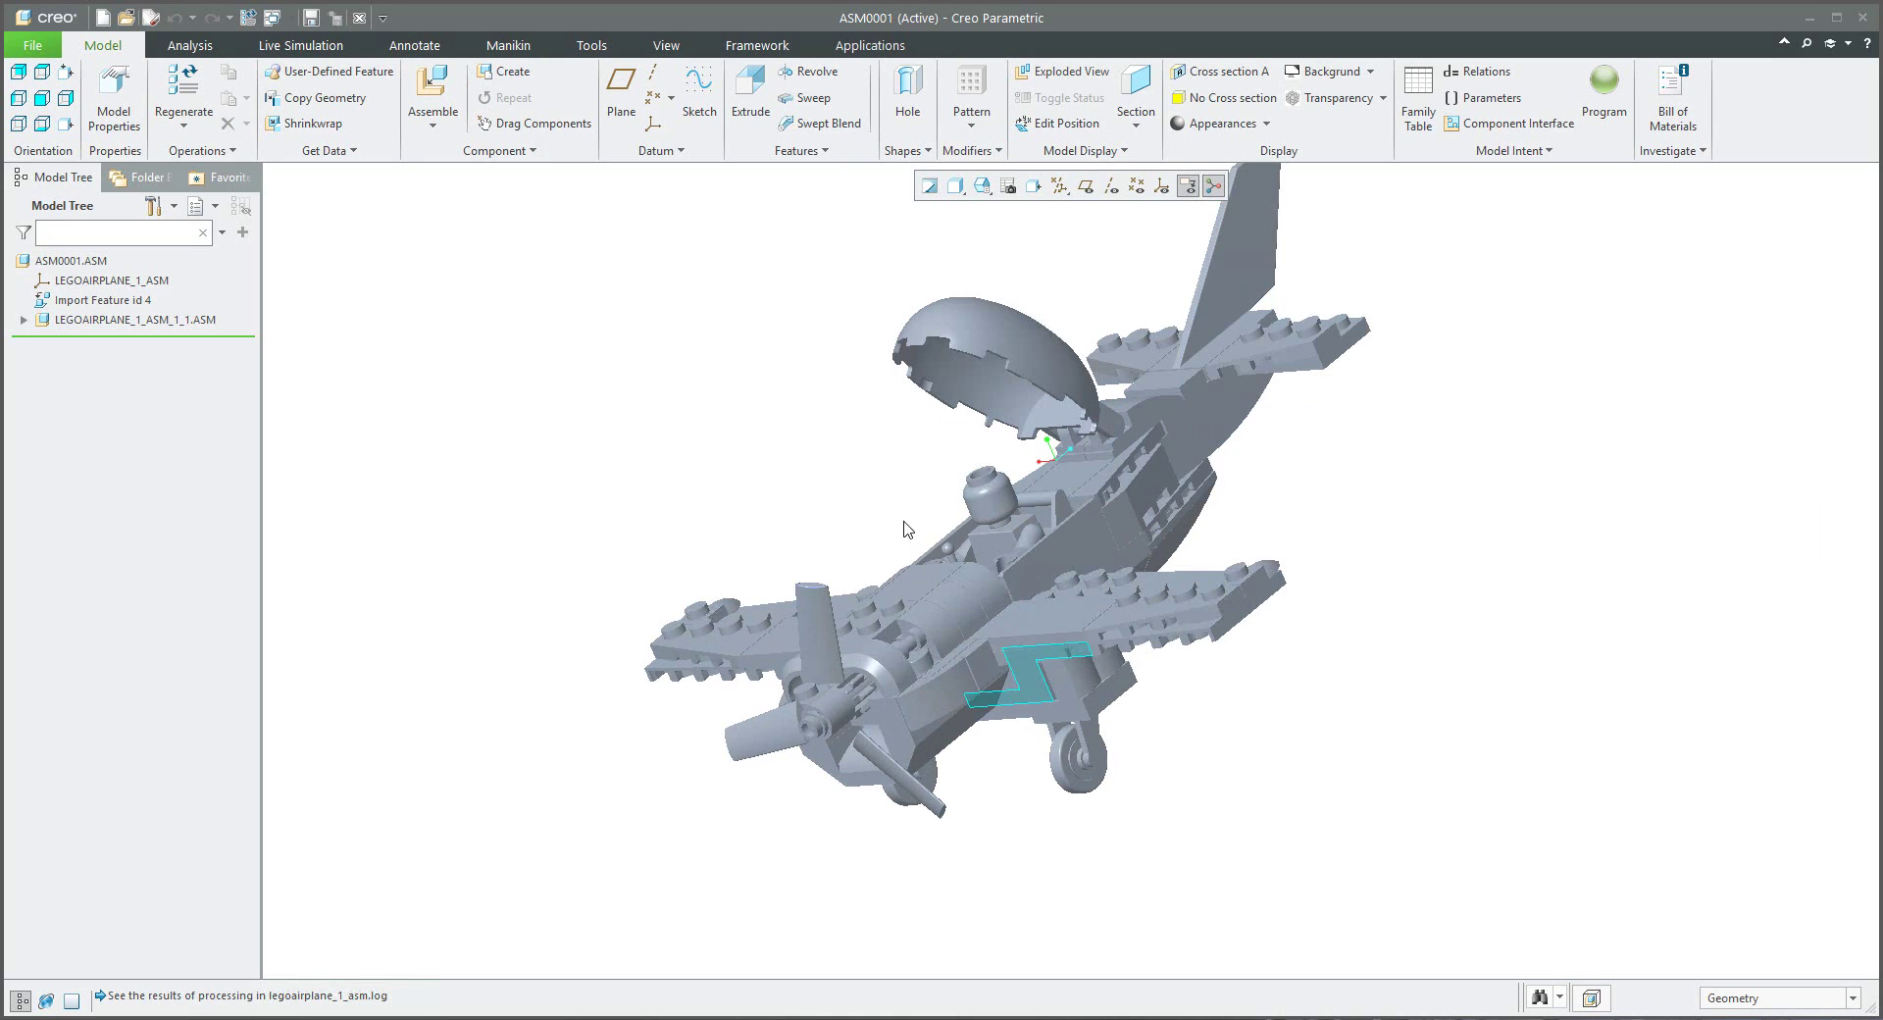
pyautogui.moveTo(904, 529); pyautogui.dragTo(838, 497, button='middle')
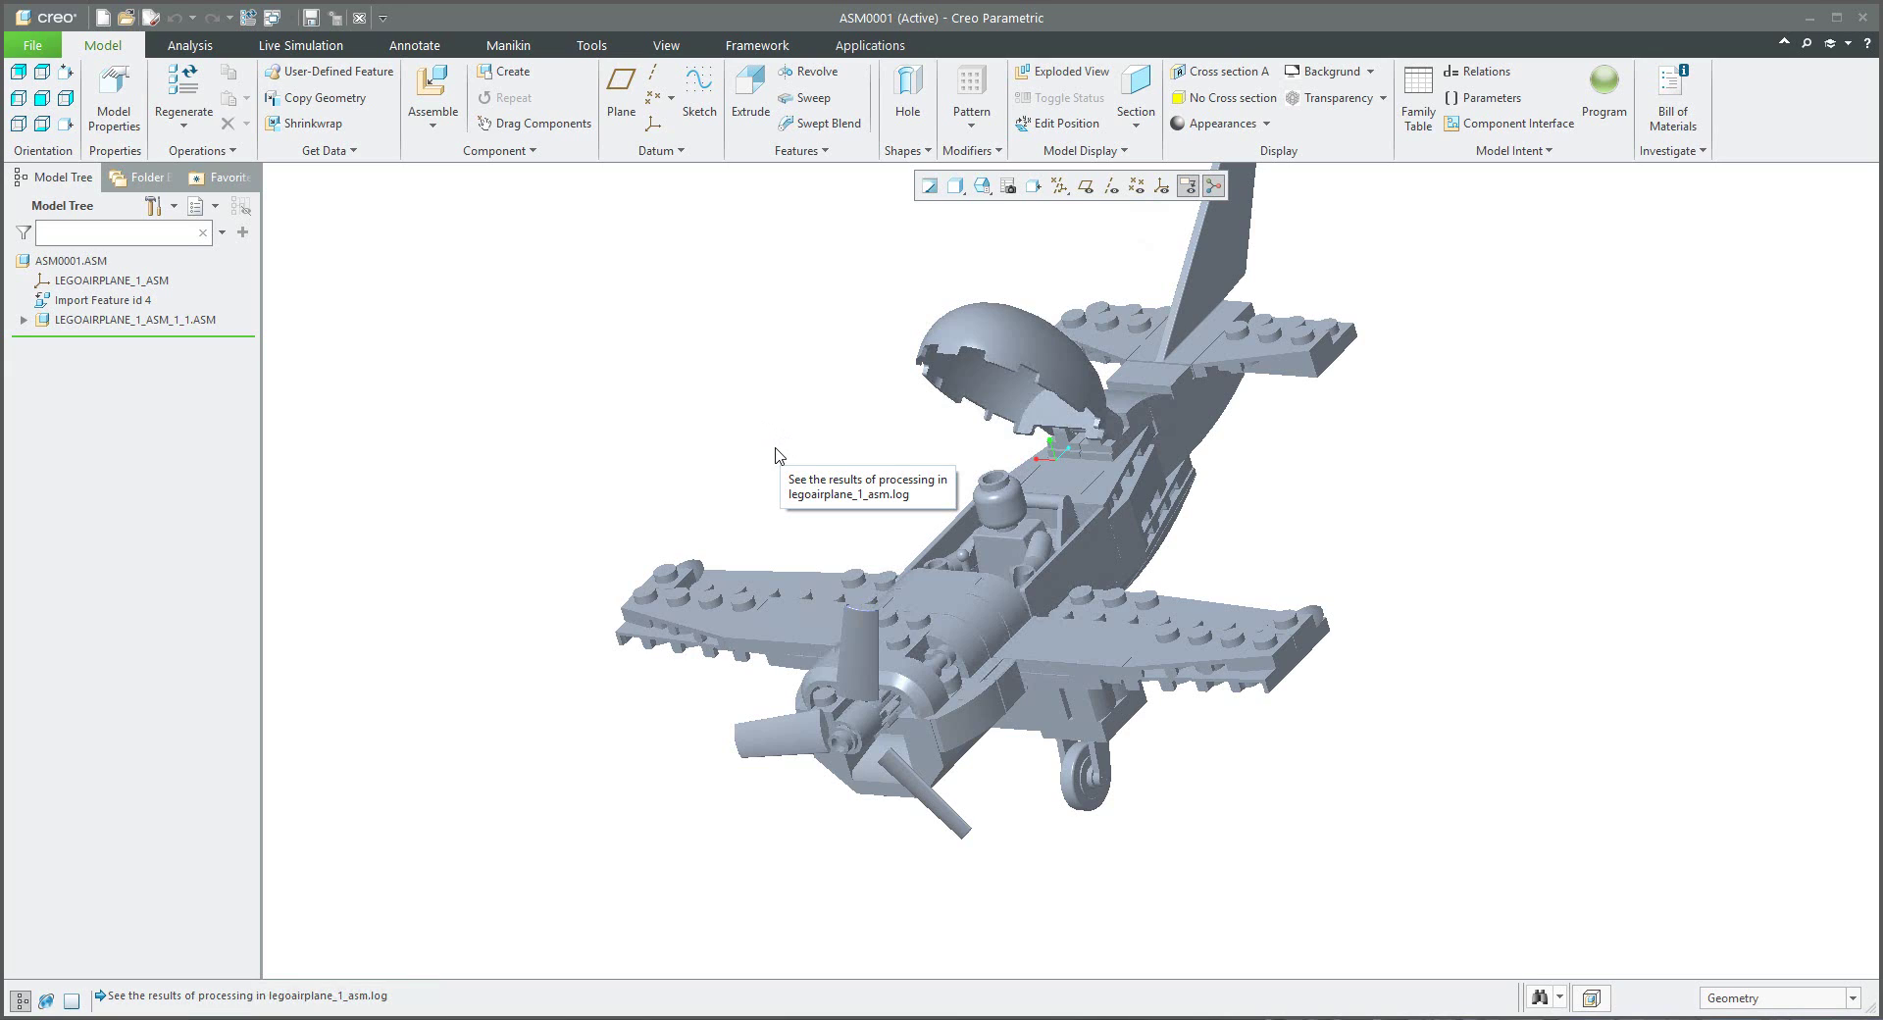
pyautogui.keyDown('shift'); pyautogui.moveTo(777, 455); pyautogui.dragTo(738, 502, button='middle'); pyautogui.keyUp('shift')
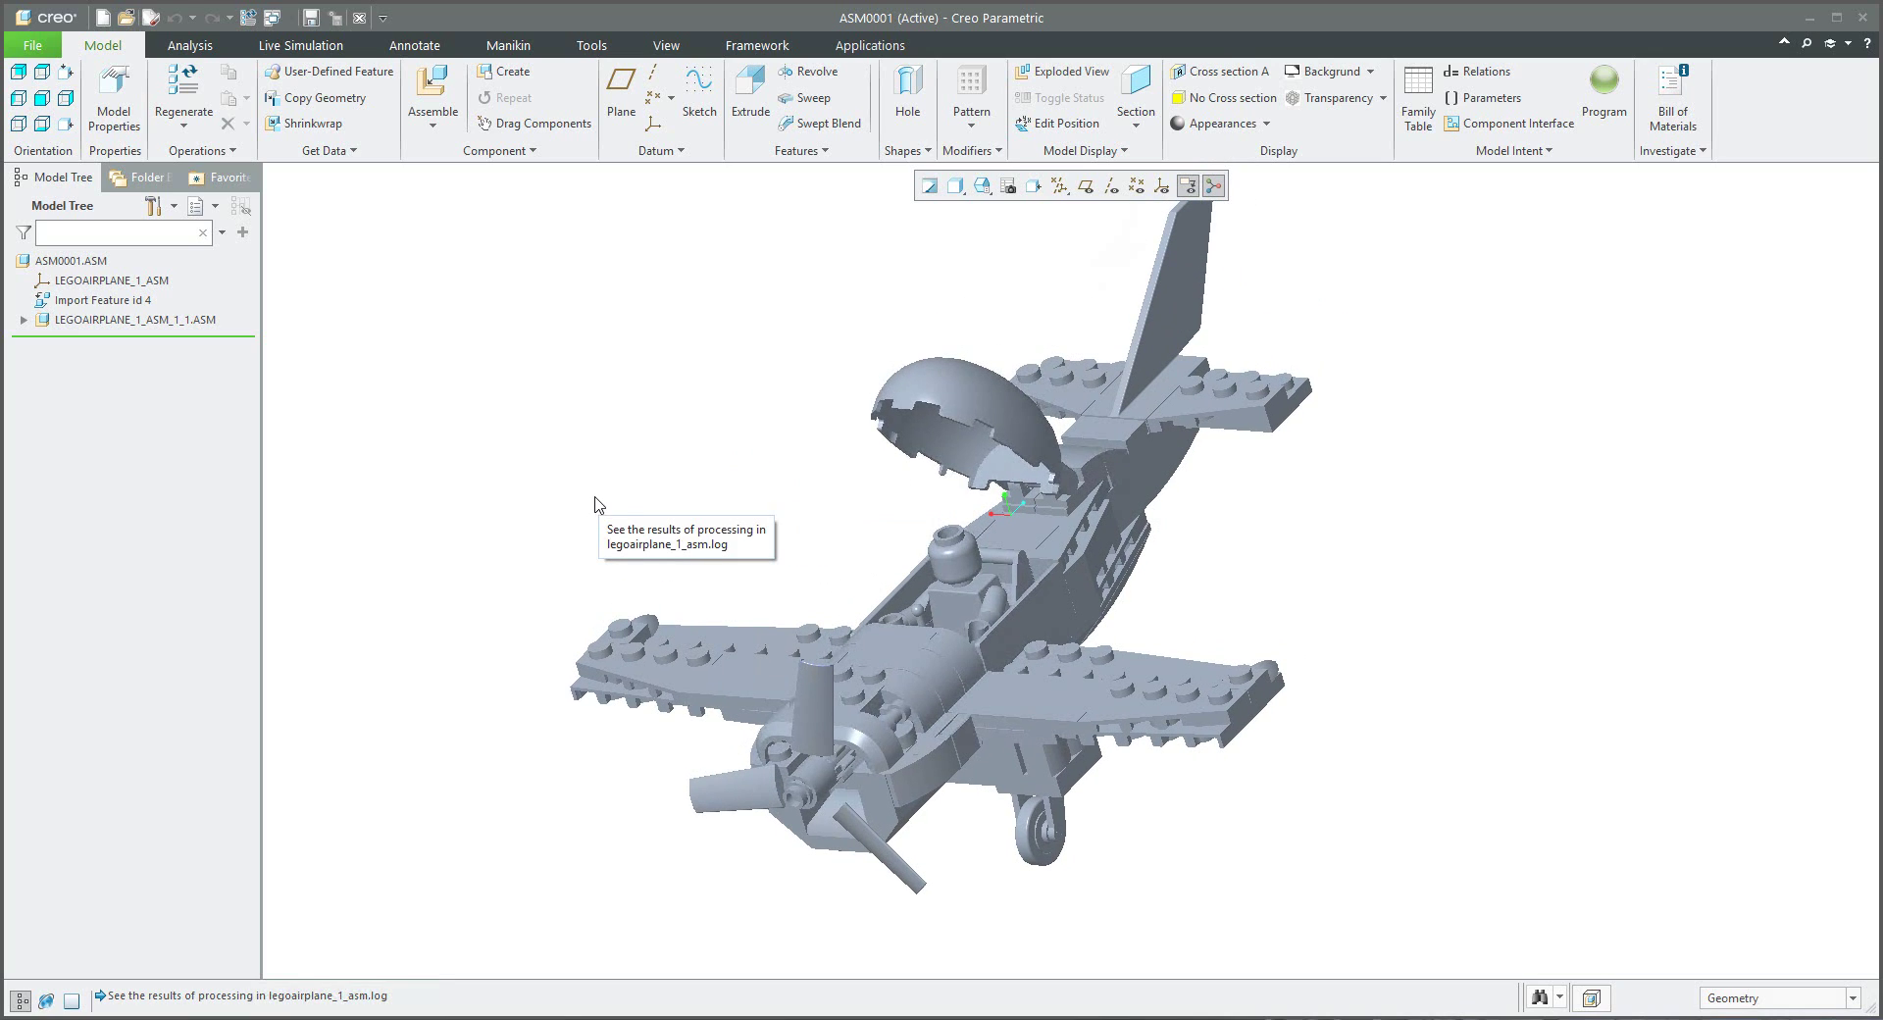
# Step: Save a backup of ASM0001 into a newly created lego2 folder under Creo7
pyautogui.click(31, 51)
pyautogui.moveTo(71, 184)
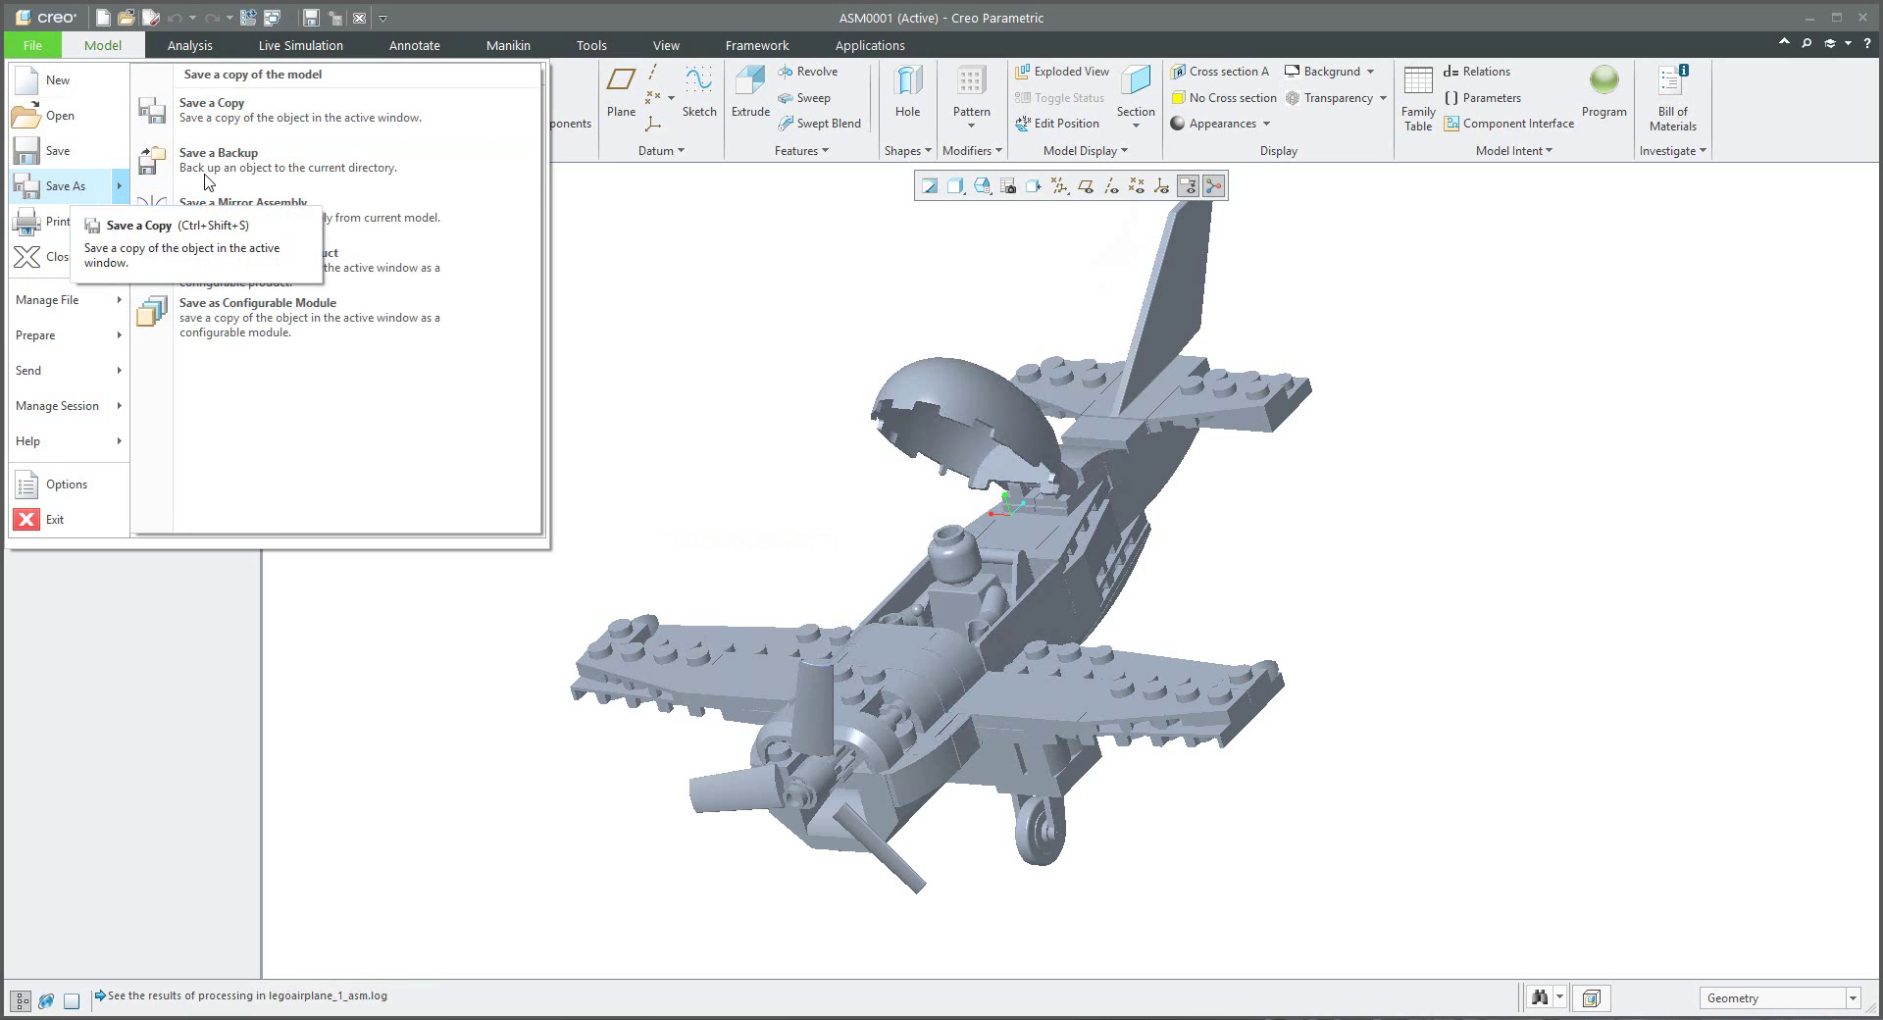
pyautogui.click(272, 182)
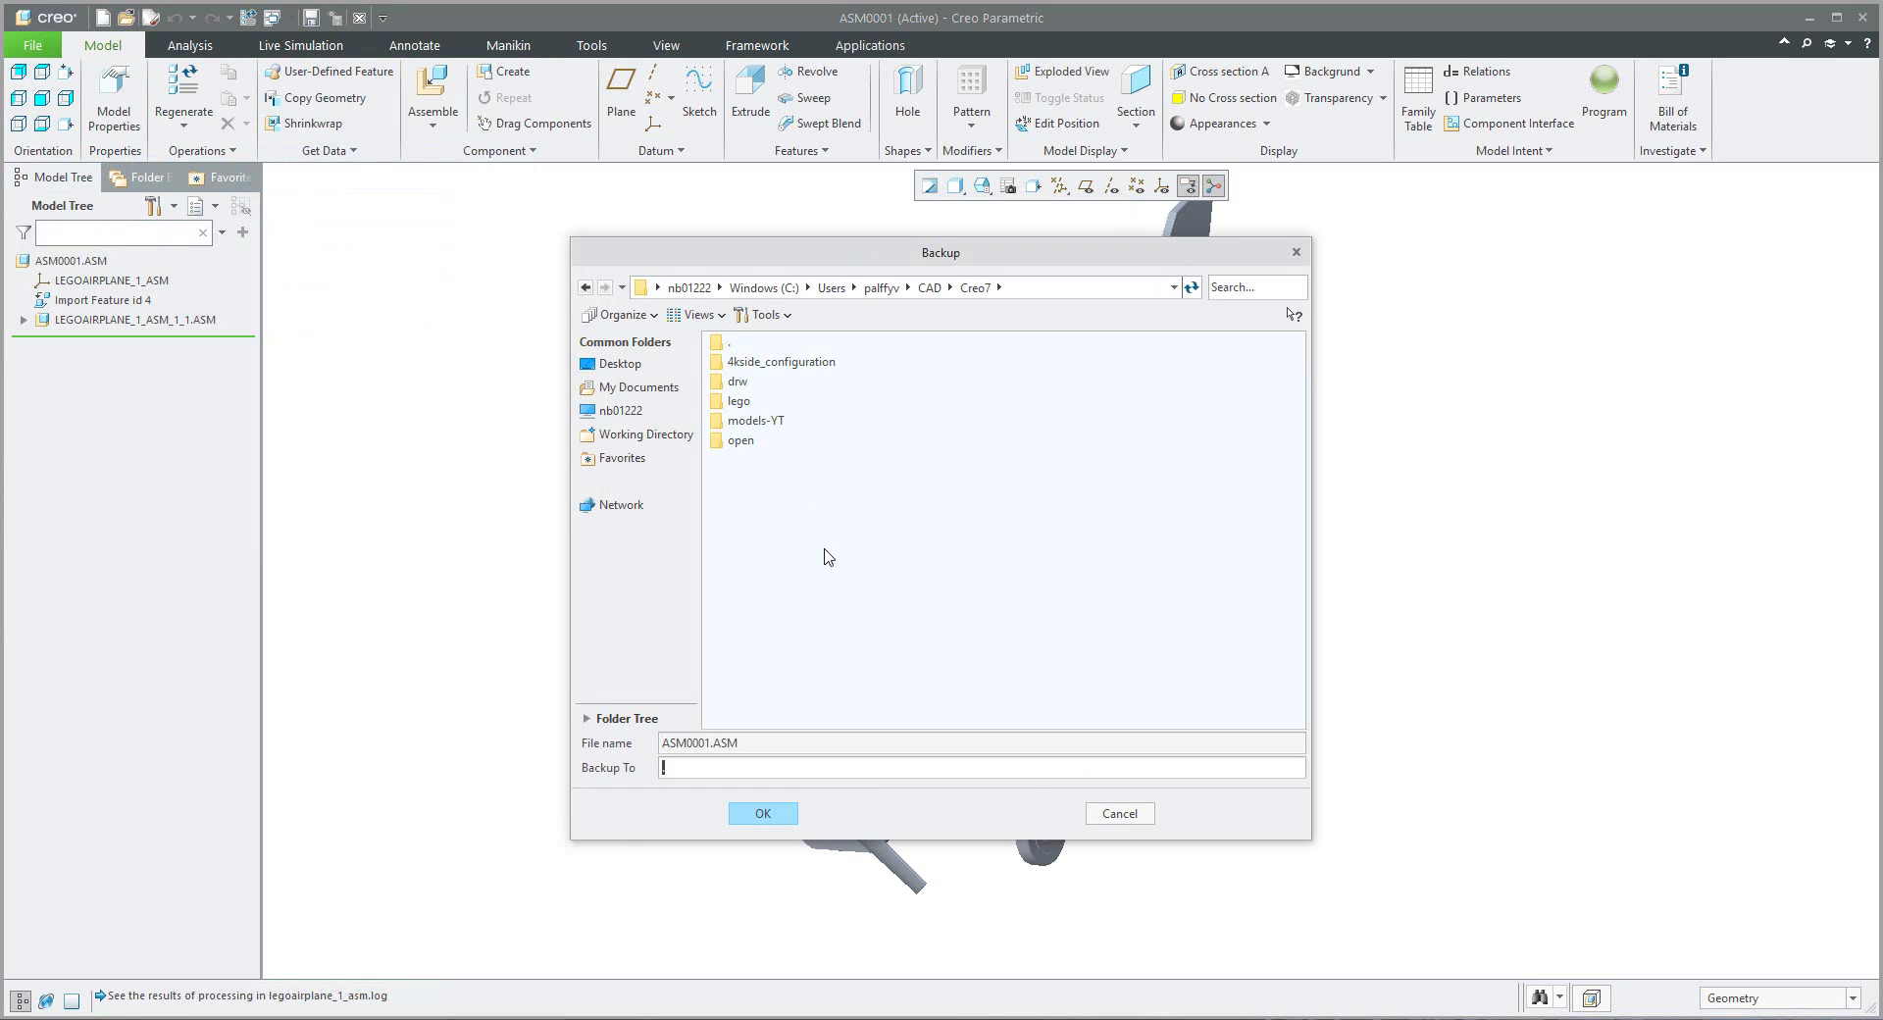
pyautogui.rightClick(831, 551)
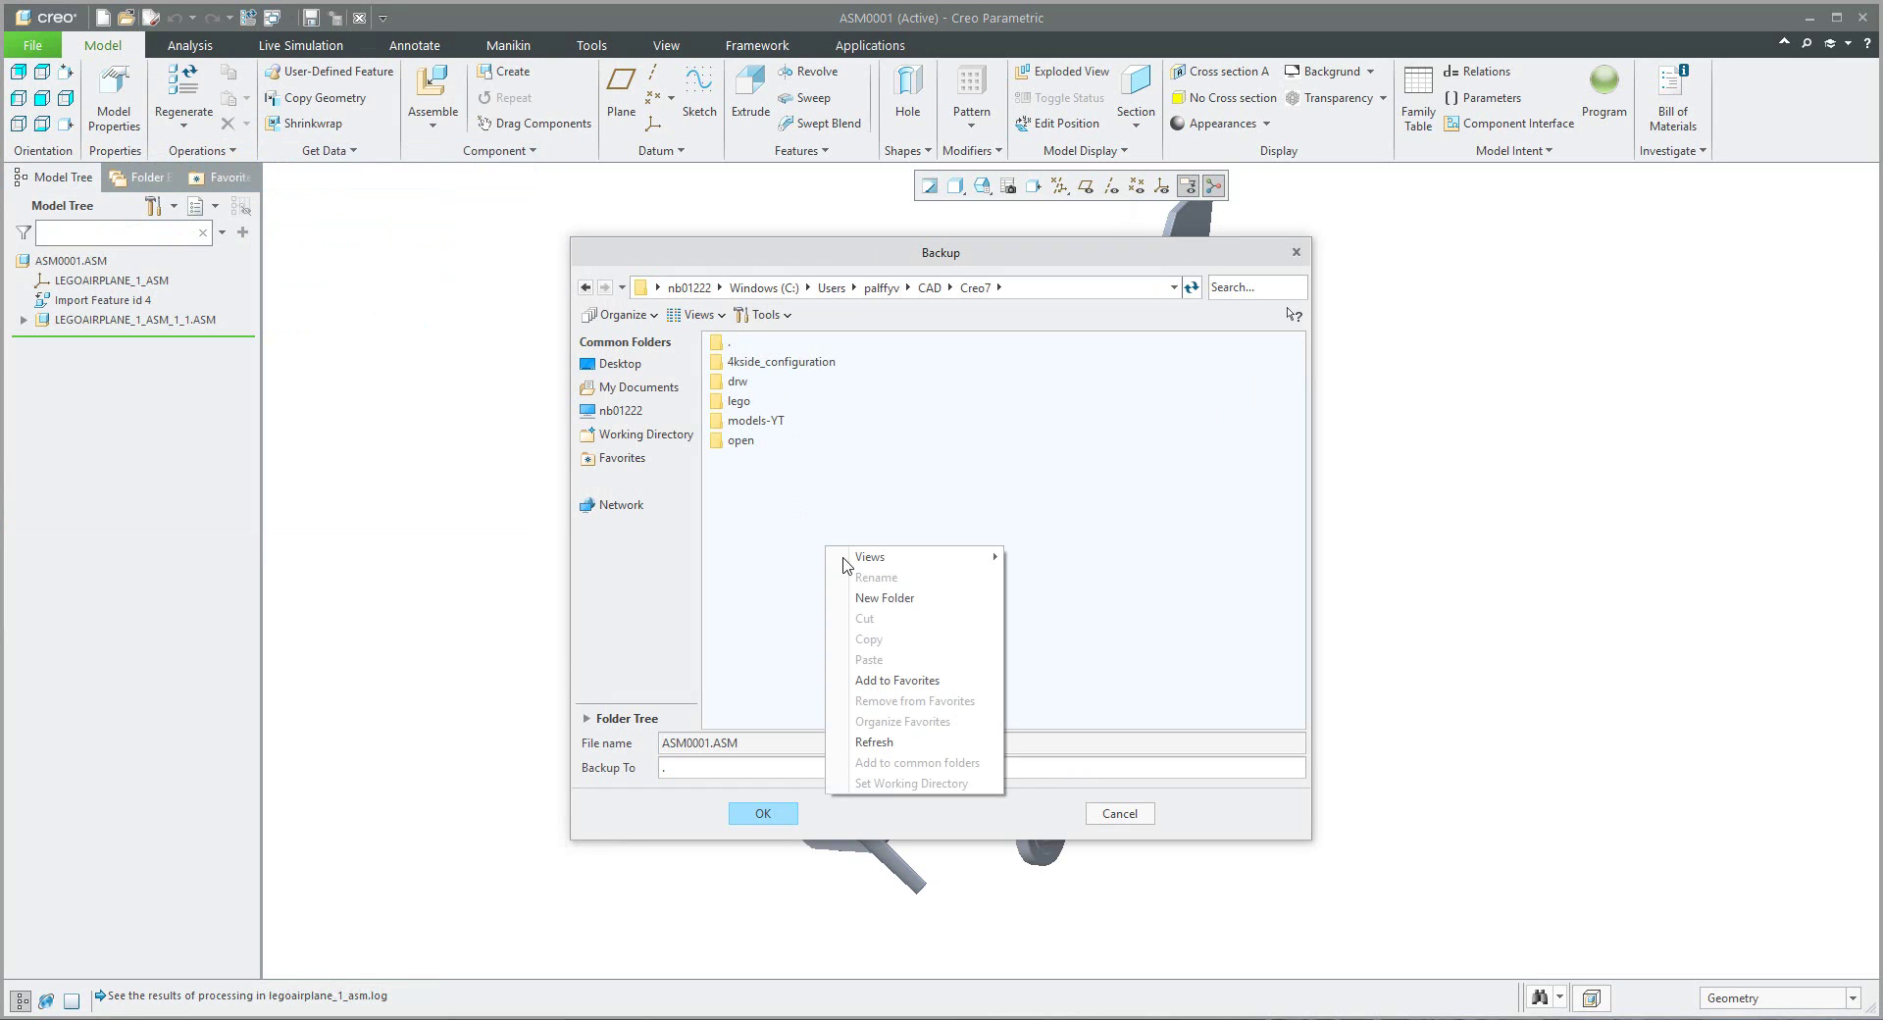
pyautogui.click(896, 605)
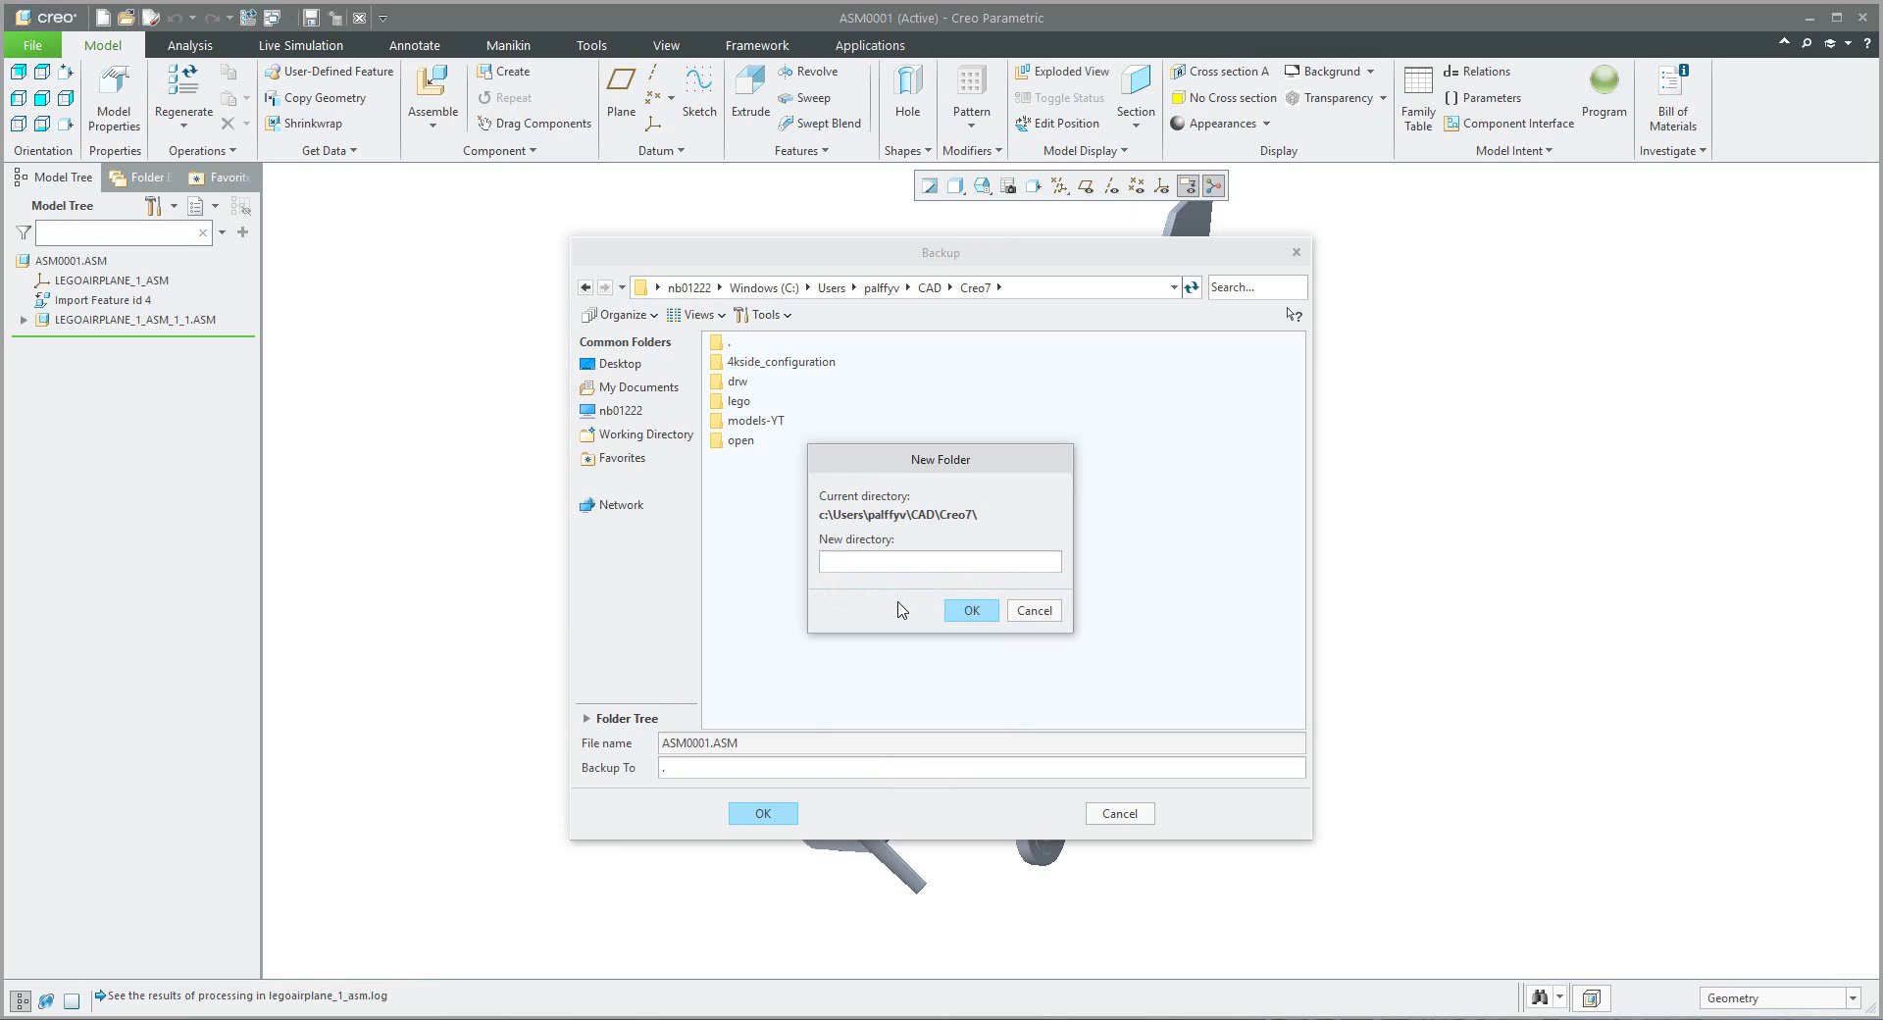
pyautogui.write('lego2')
pyautogui.click(971, 612)
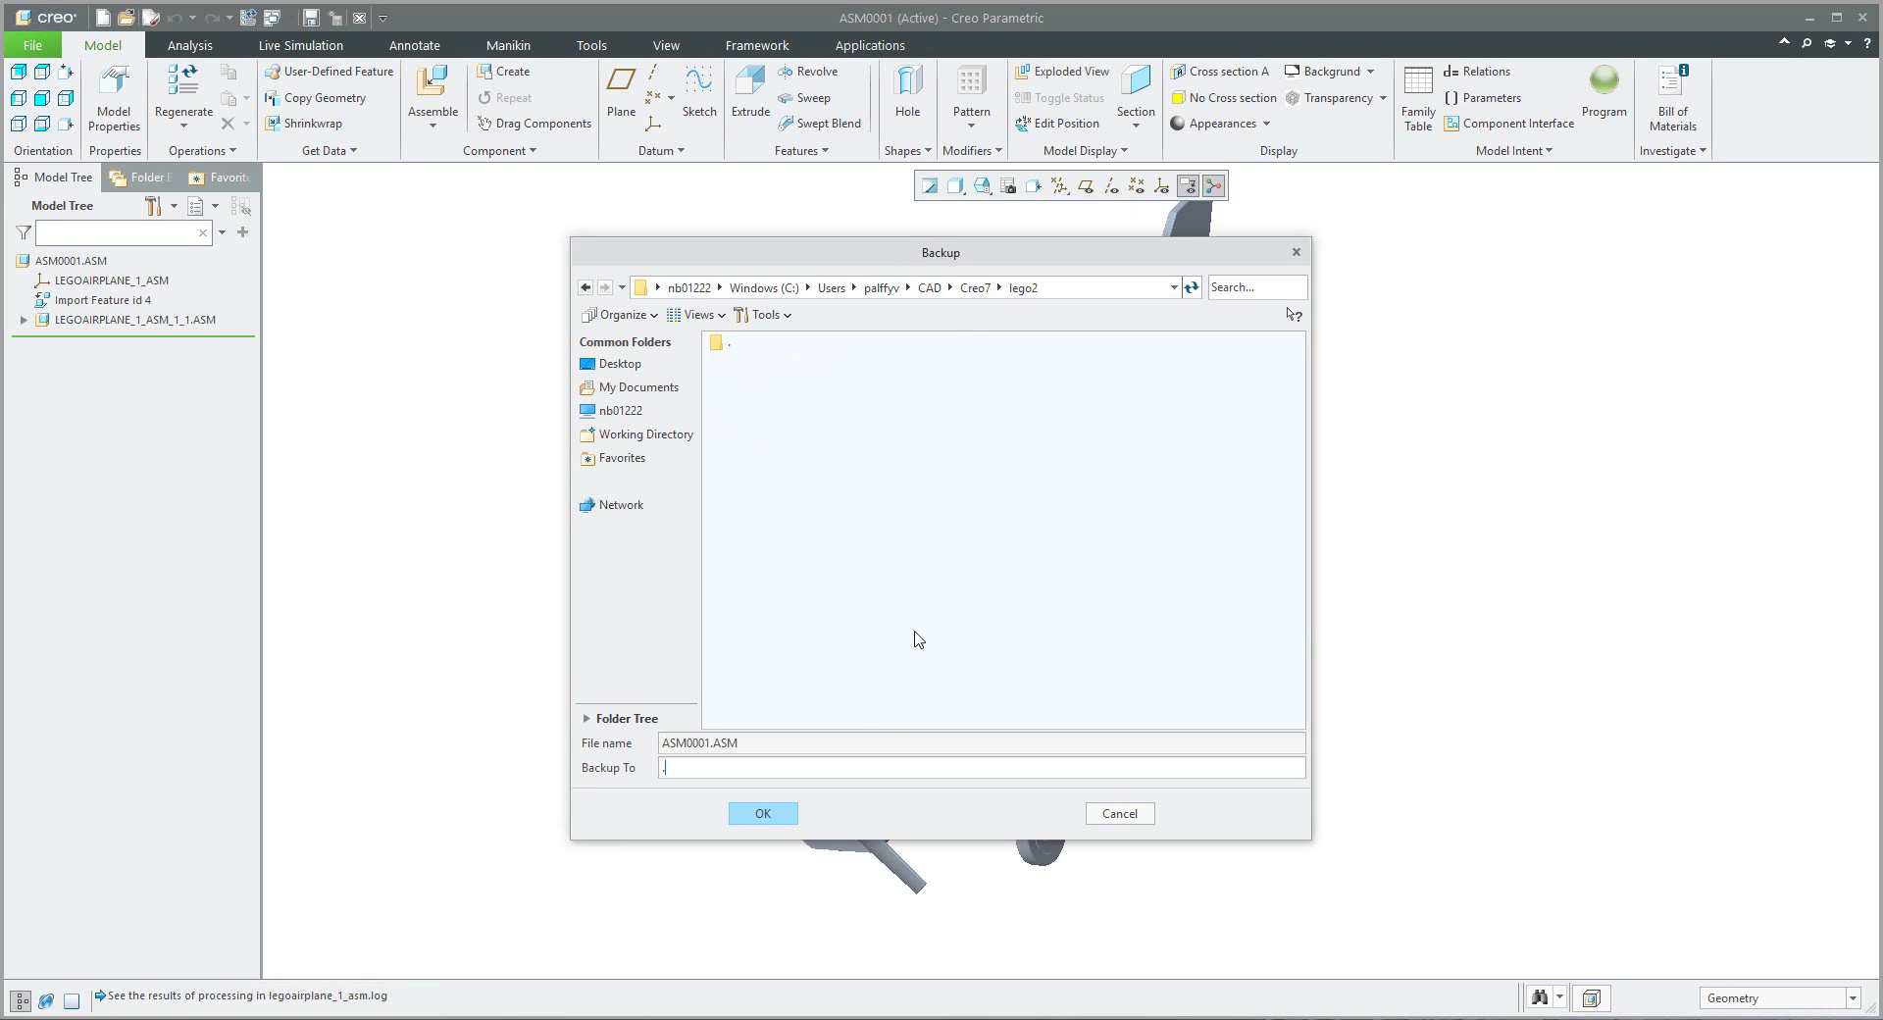
pyautogui.click(762, 814)
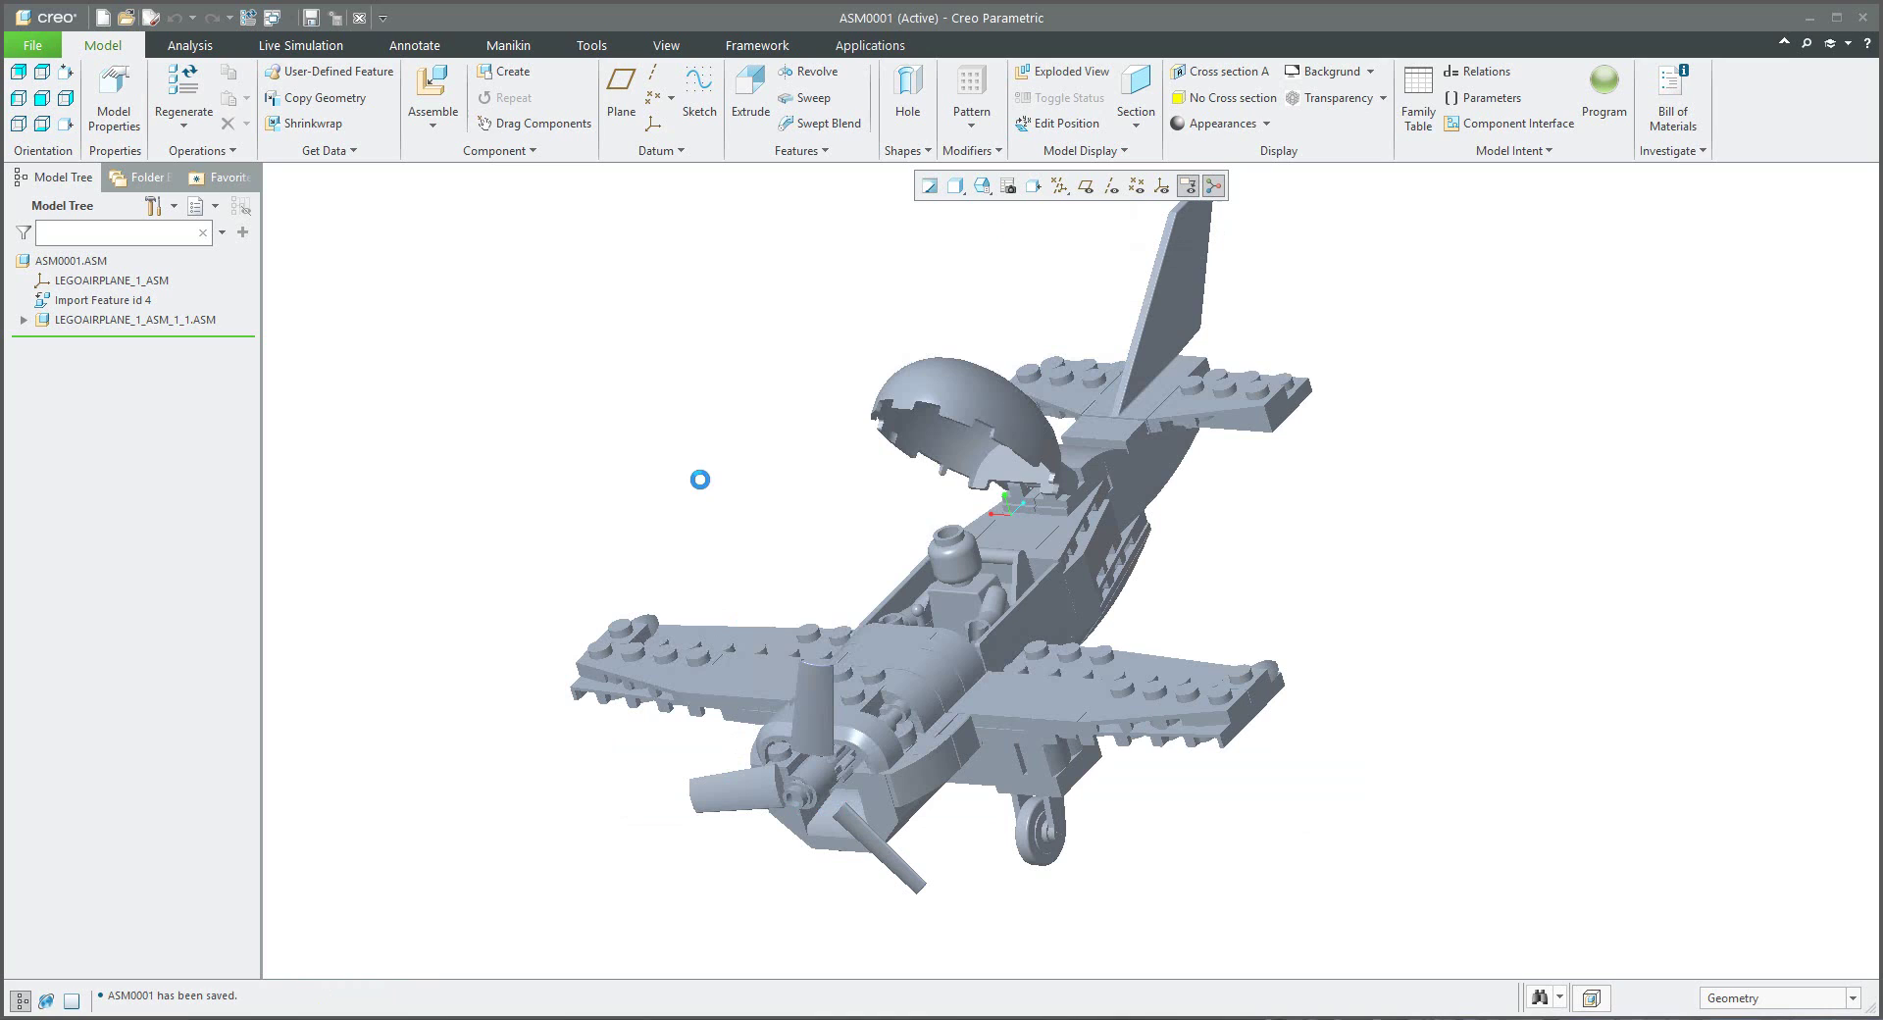
# Step: Expand LEGOAIRPLANE_1_ASM_1_1.ASM in the model tree and scroll through the lego2 backup files
pyautogui.click(22, 321)
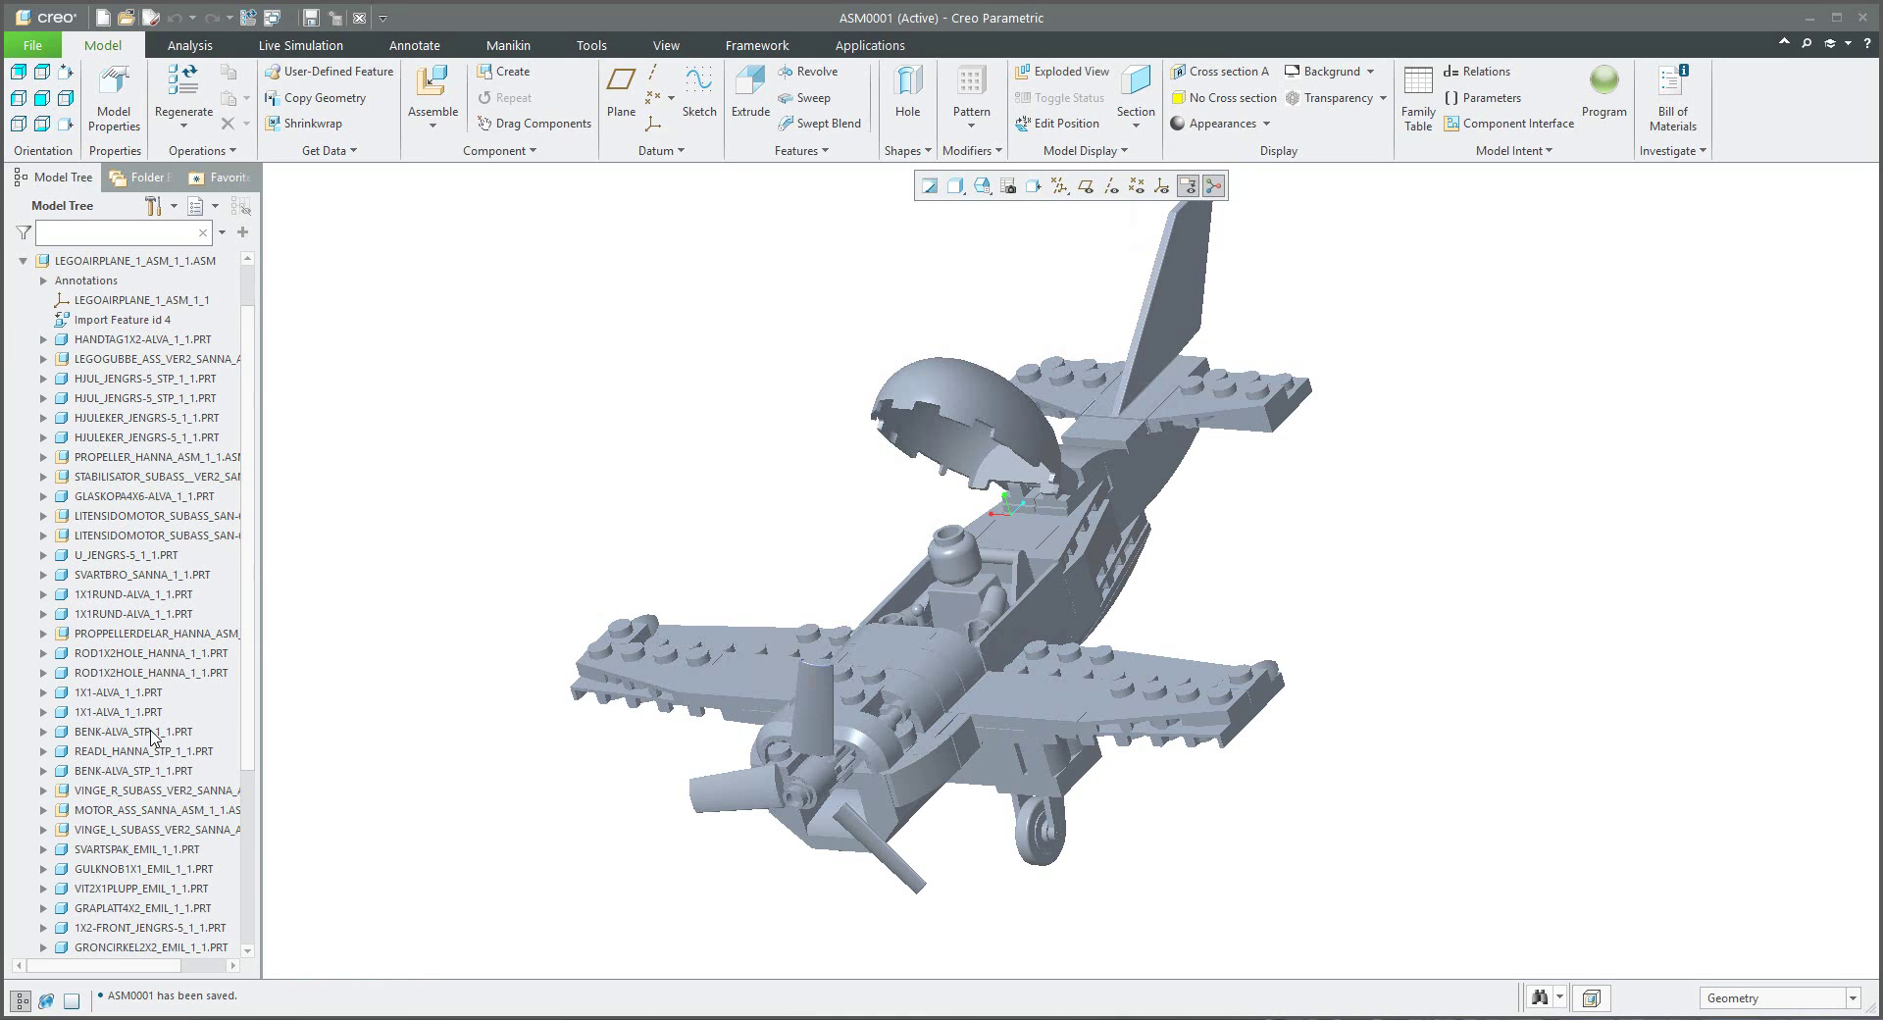
pyautogui.click(516, 1019)
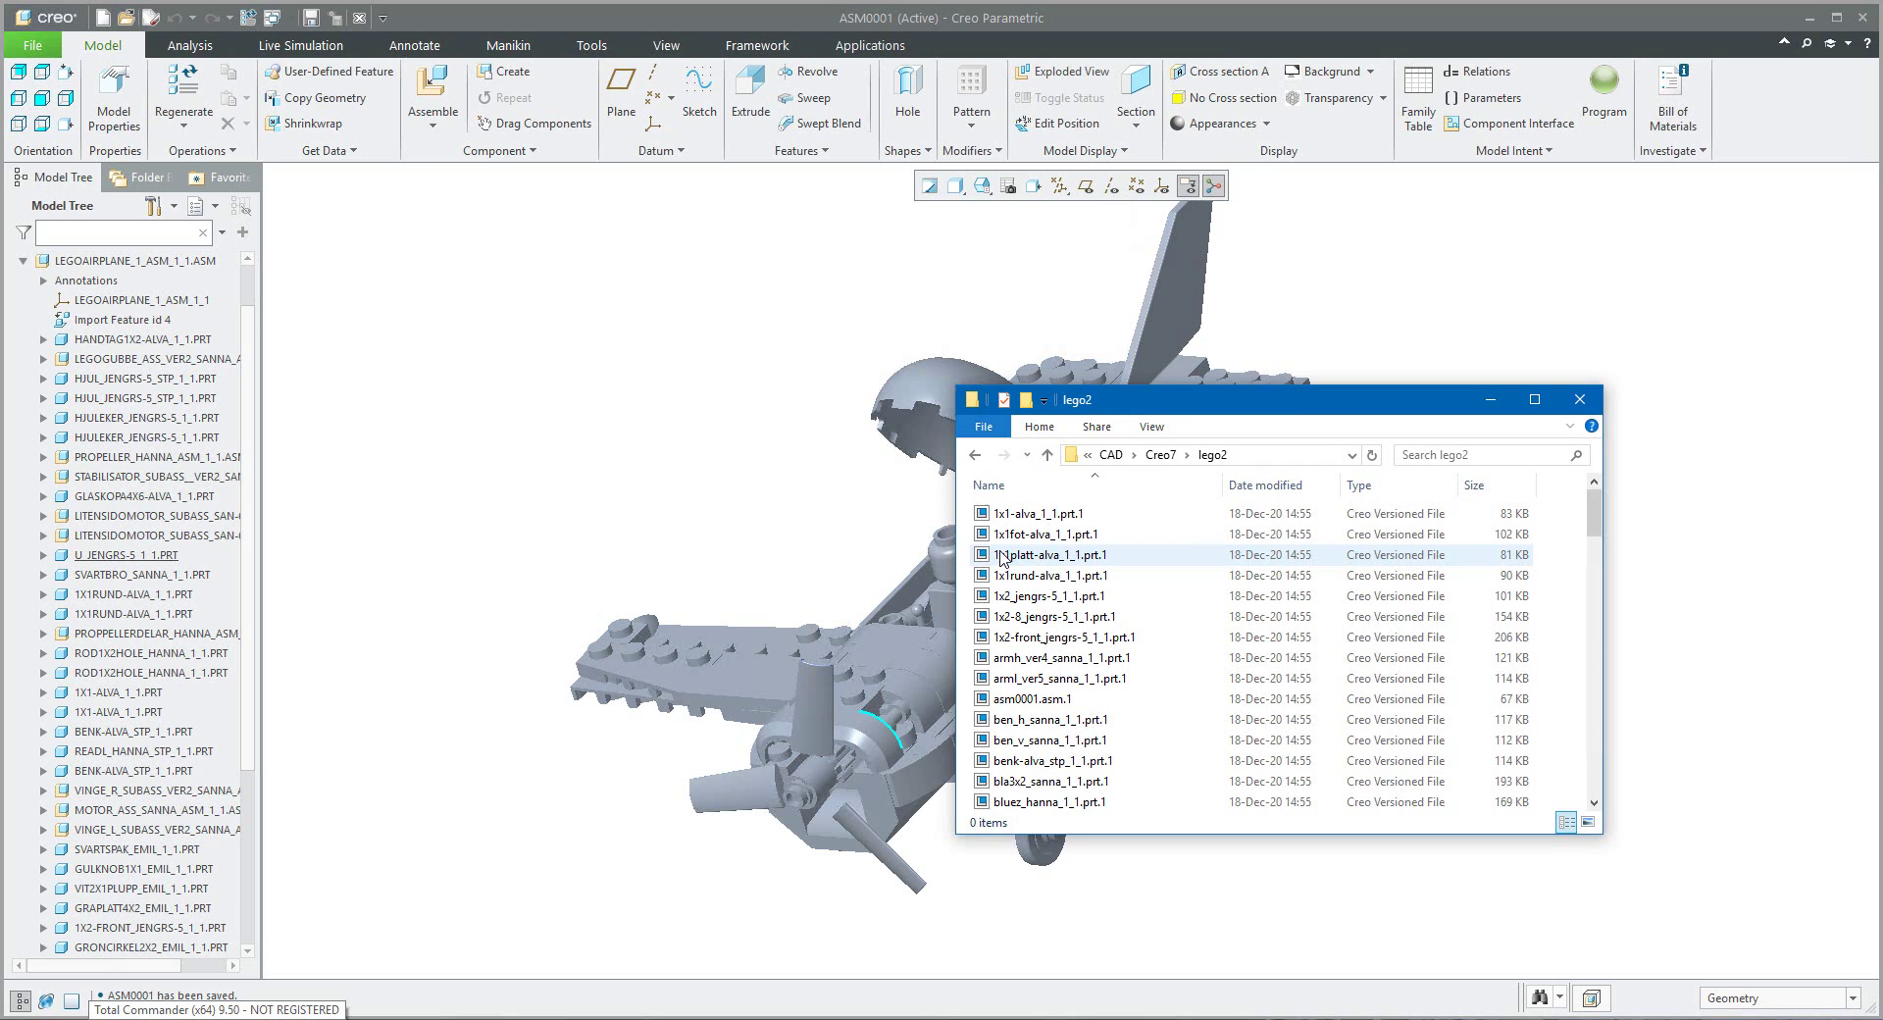
pyautogui.scroll(-15, 1108, 637)
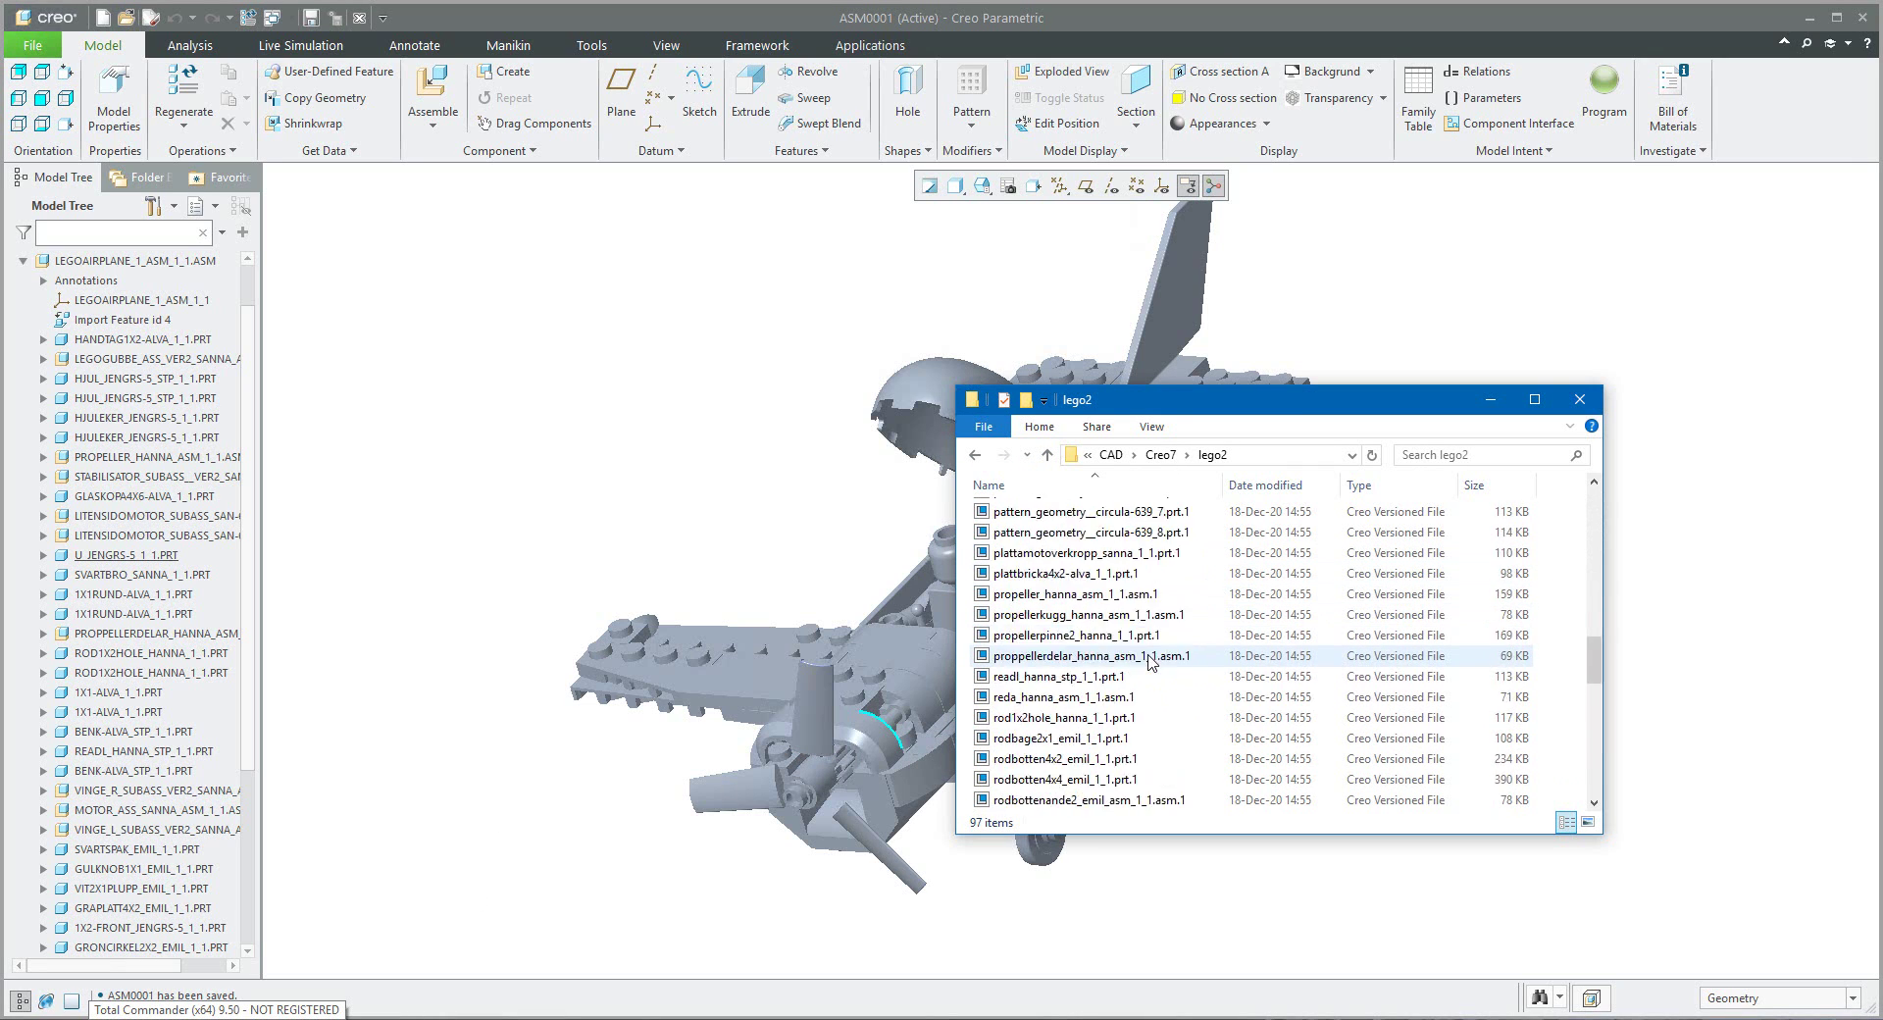
pyautogui.scroll(-11, 1150, 664)
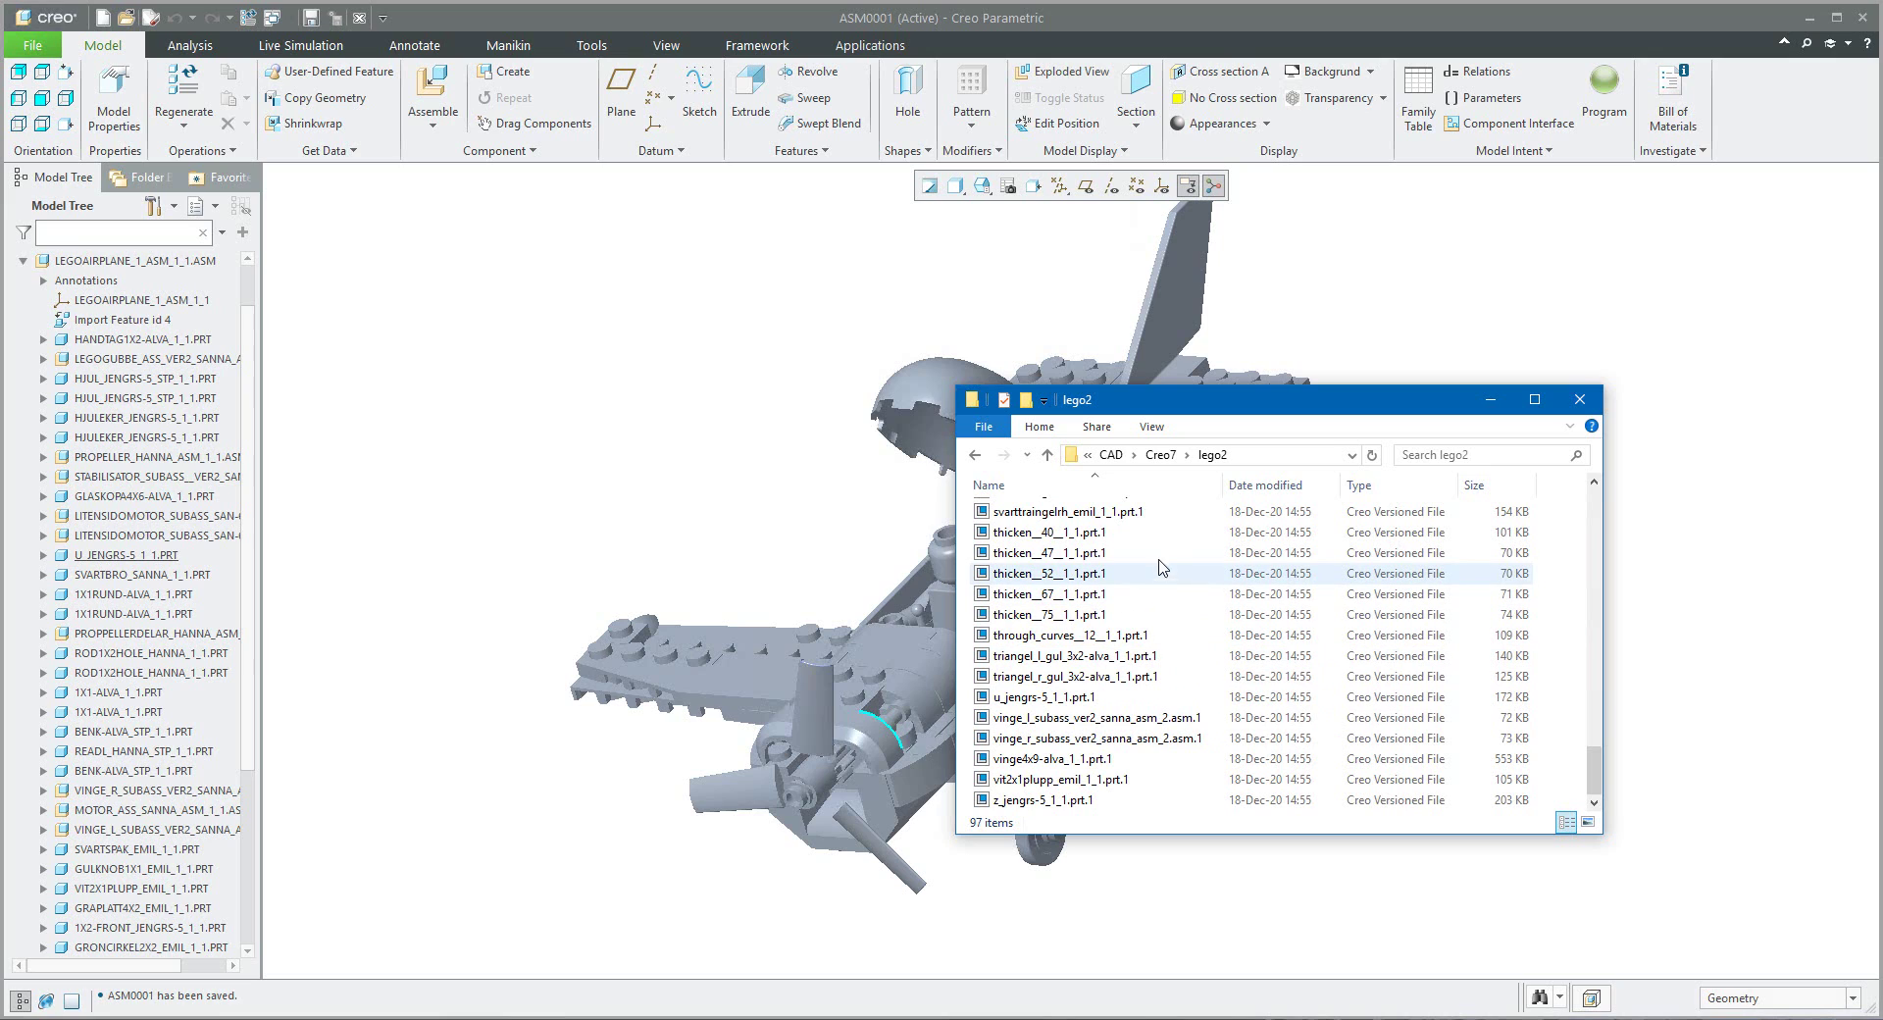
# Step: Browse 4kside_configuration's library folder, inspecting its assembly and models subfolders
pyautogui.click(1161, 455)
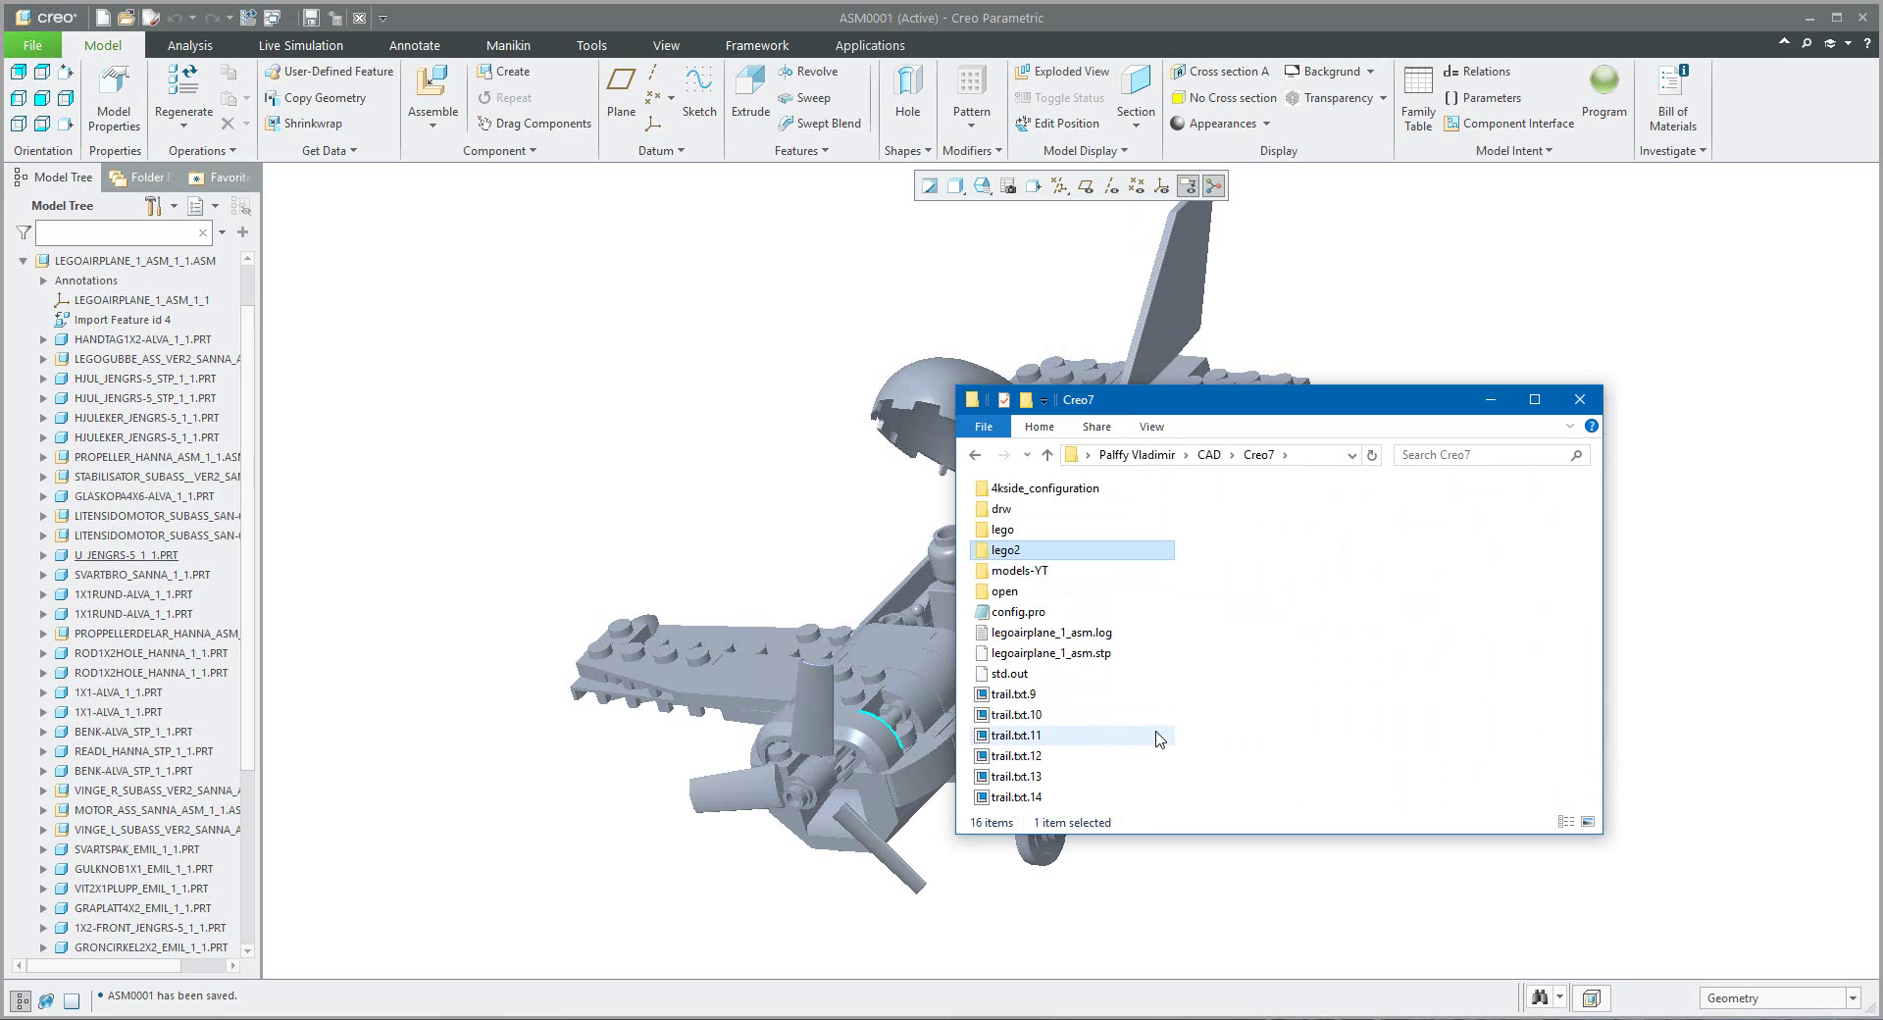
pyautogui.doubleClick(1005, 489)
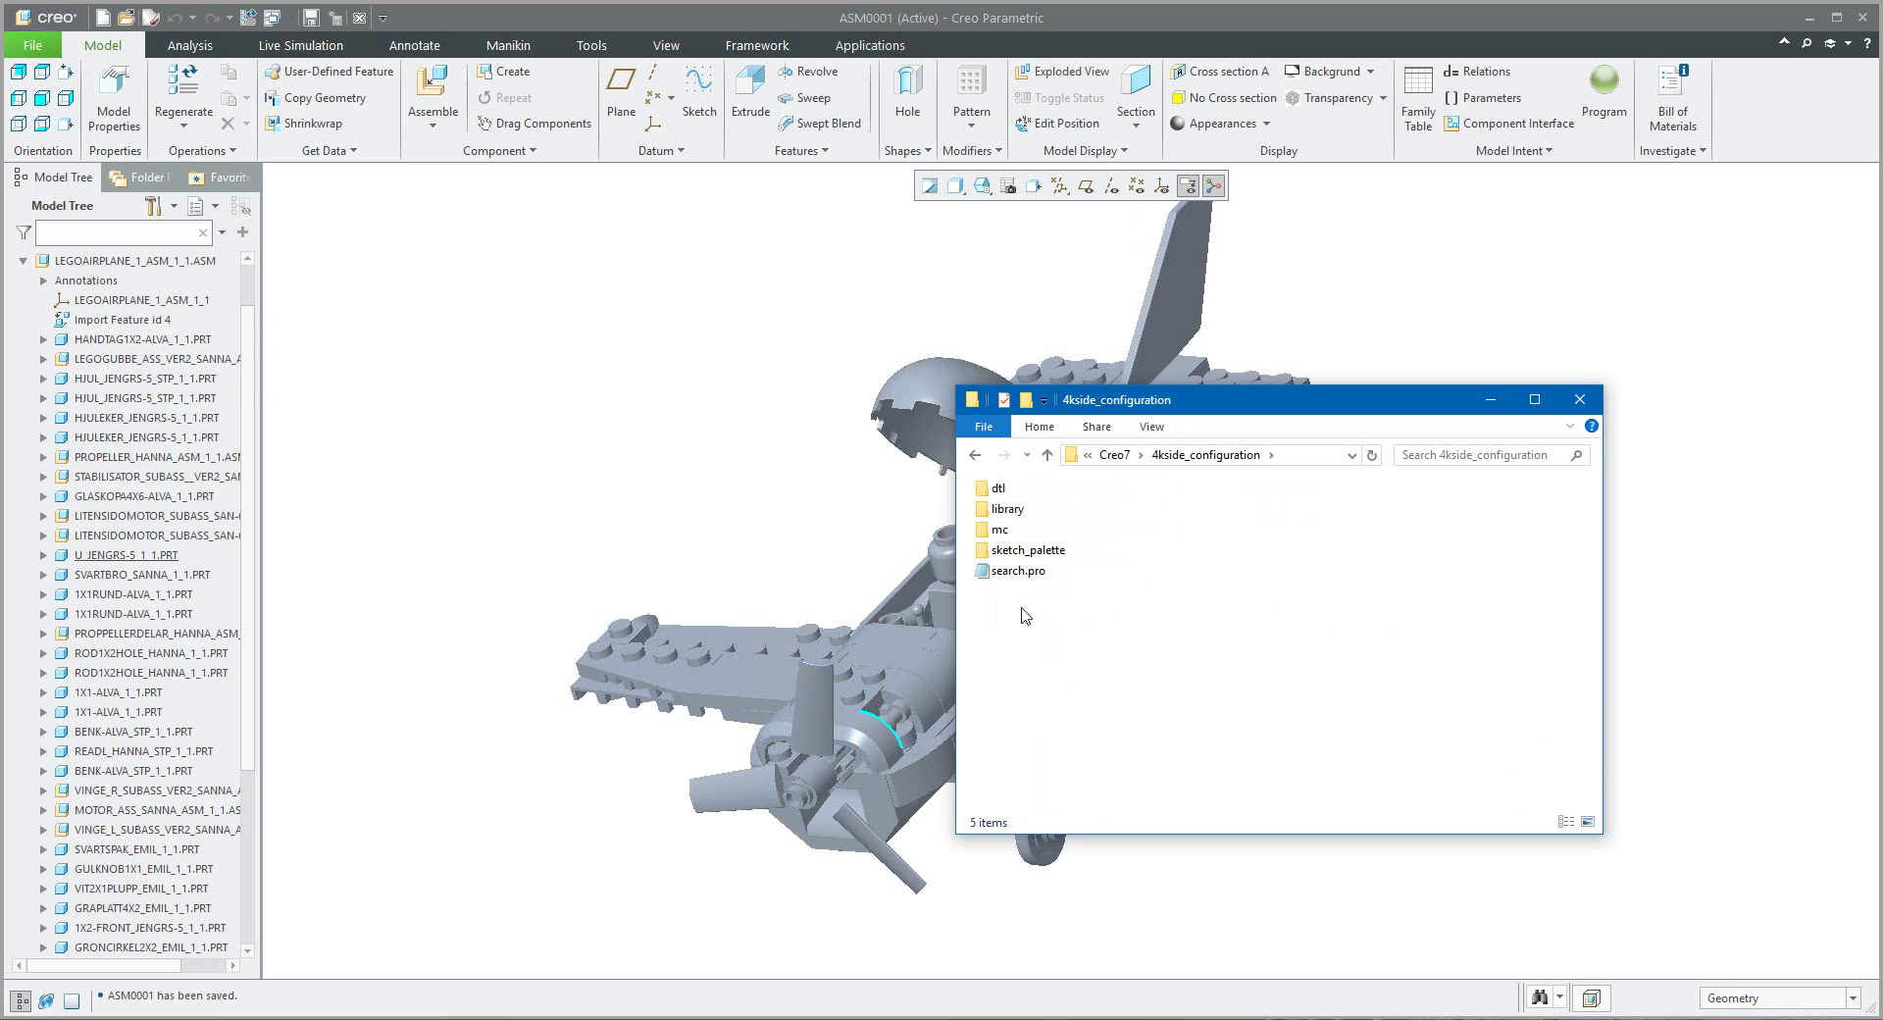
pyautogui.doubleClick(1008, 509)
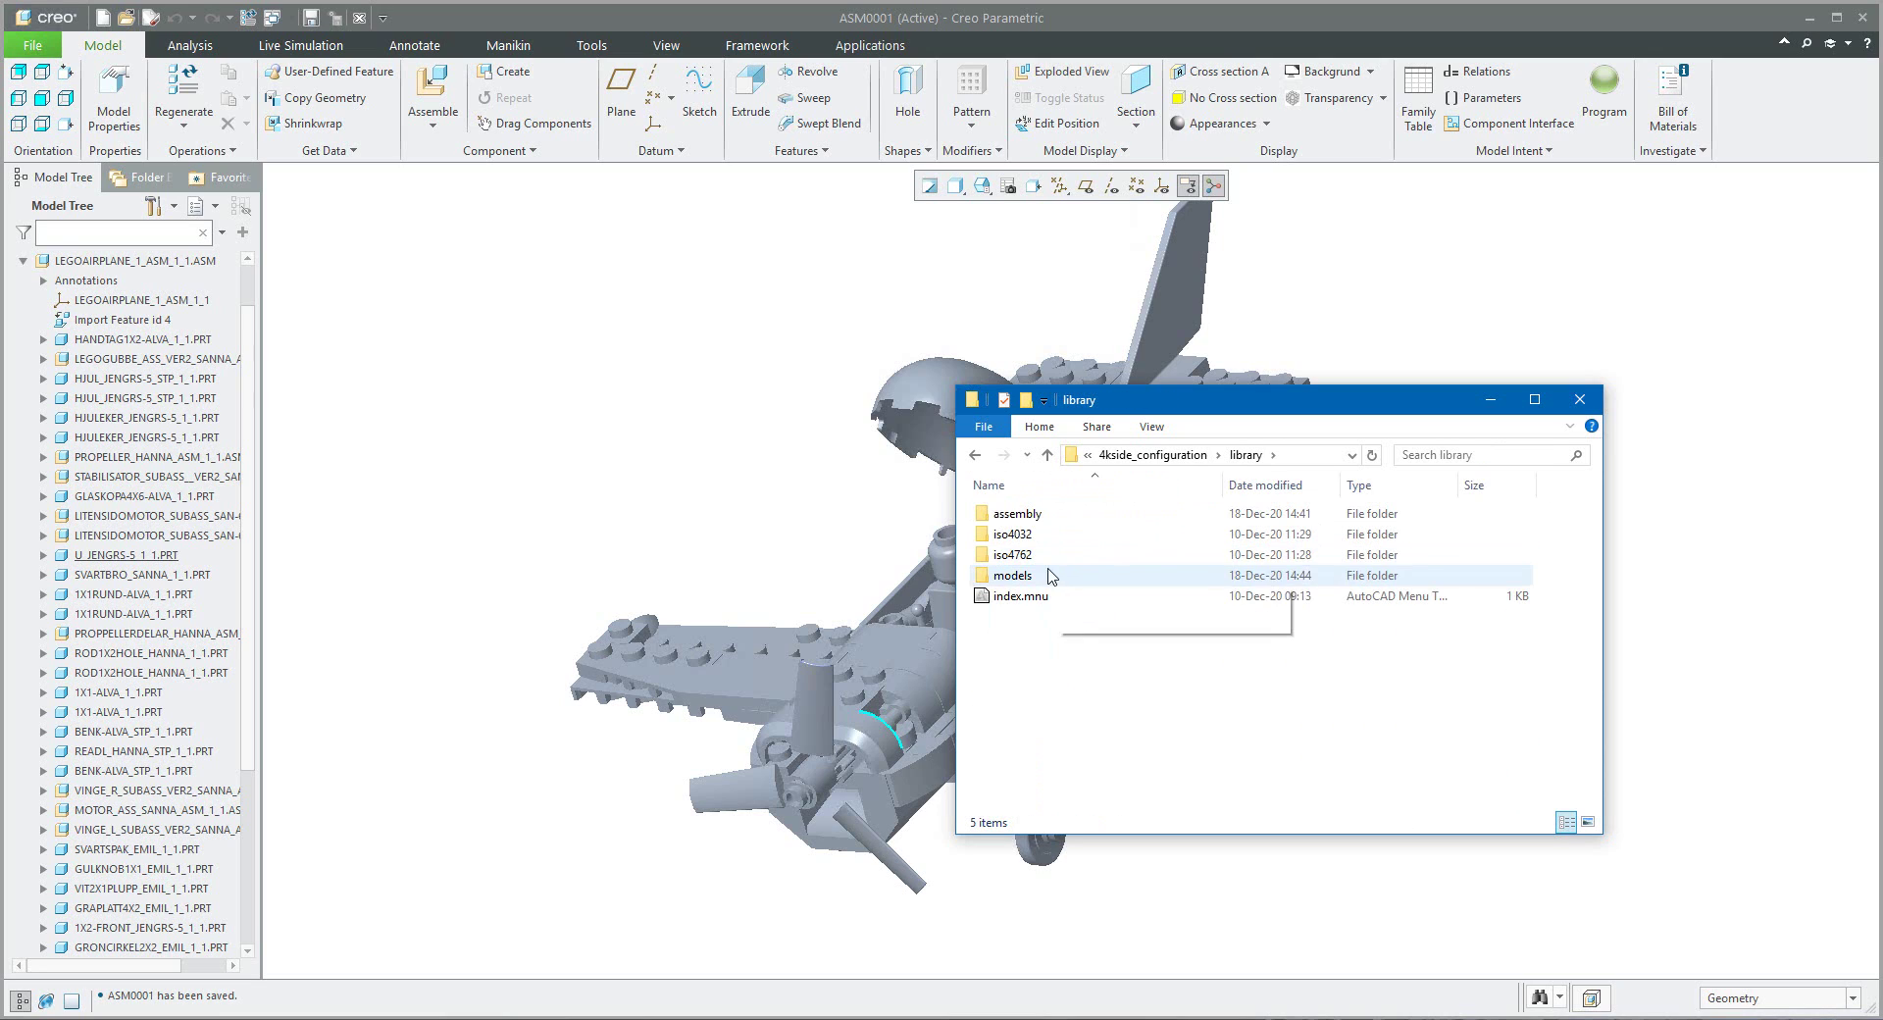
pyautogui.doubleClick(1016, 514)
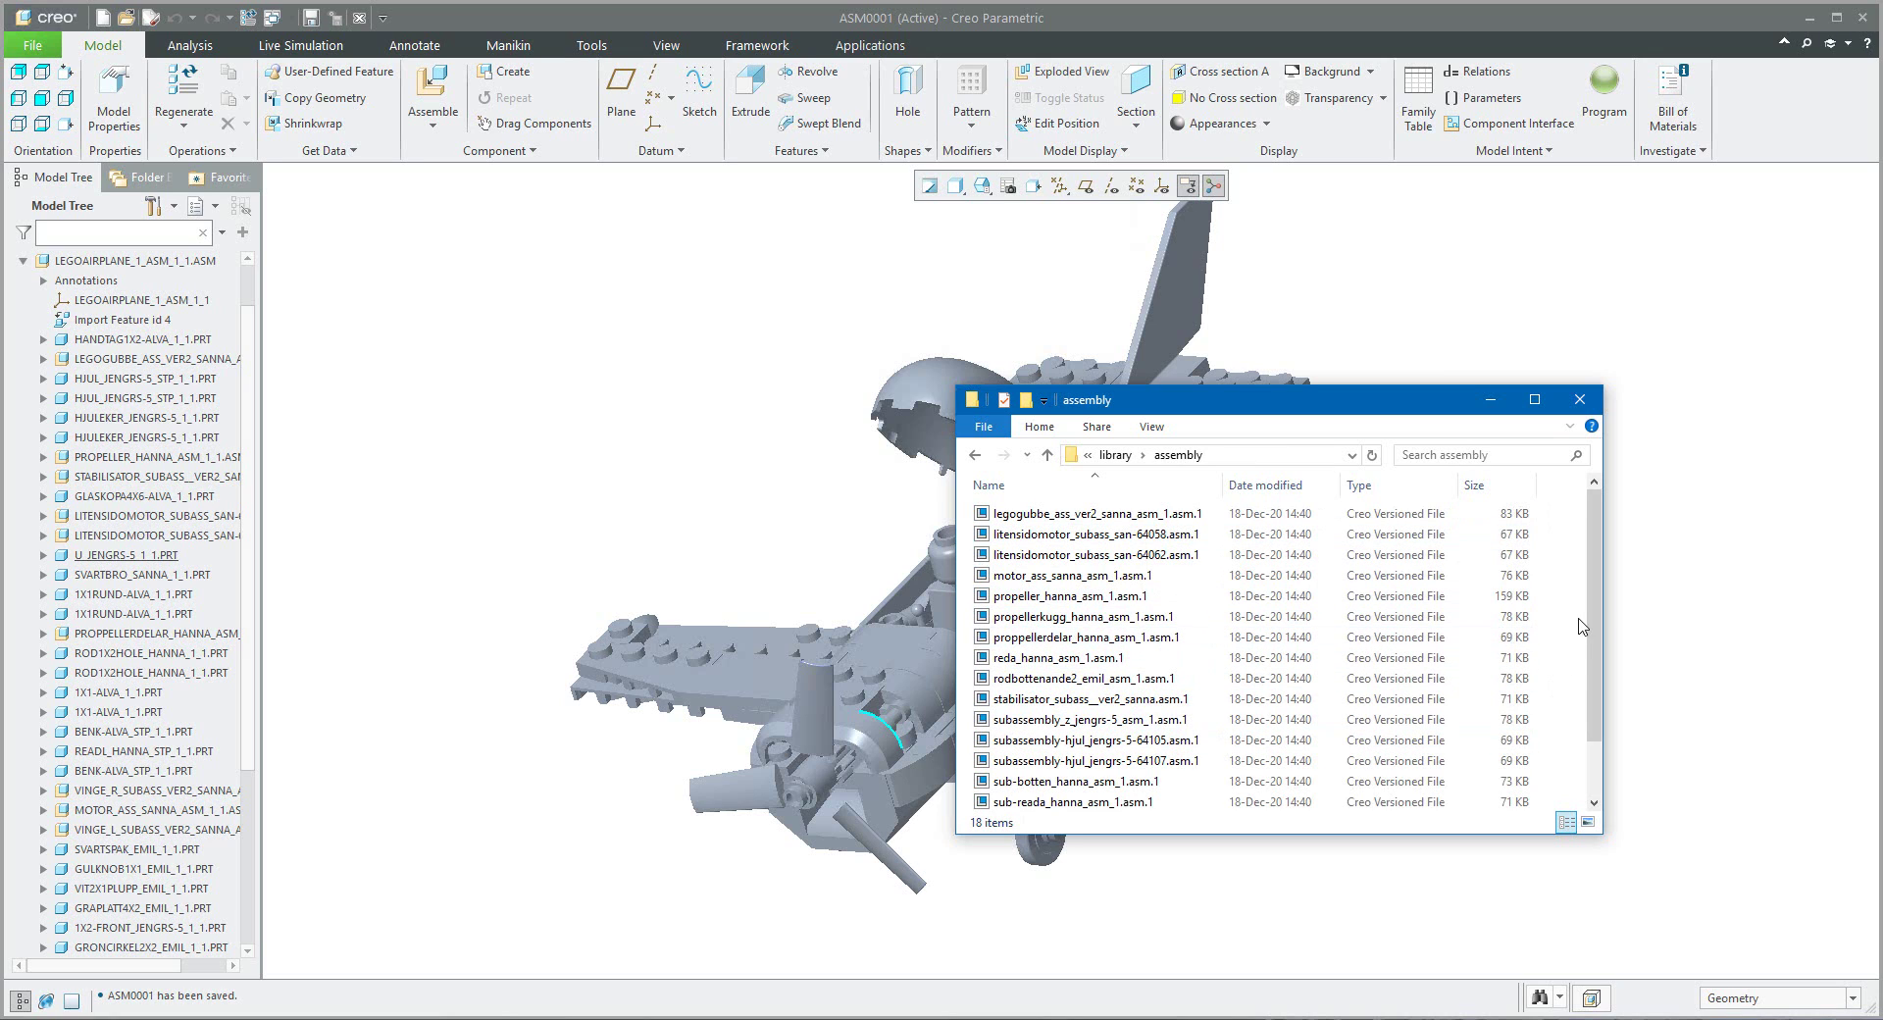
pyautogui.moveTo(1588, 620)
pyautogui.mouseDown()
pyautogui.moveTo(1585, 765)
pyautogui.moveTo(1591, 623)
pyautogui.mouseUp()
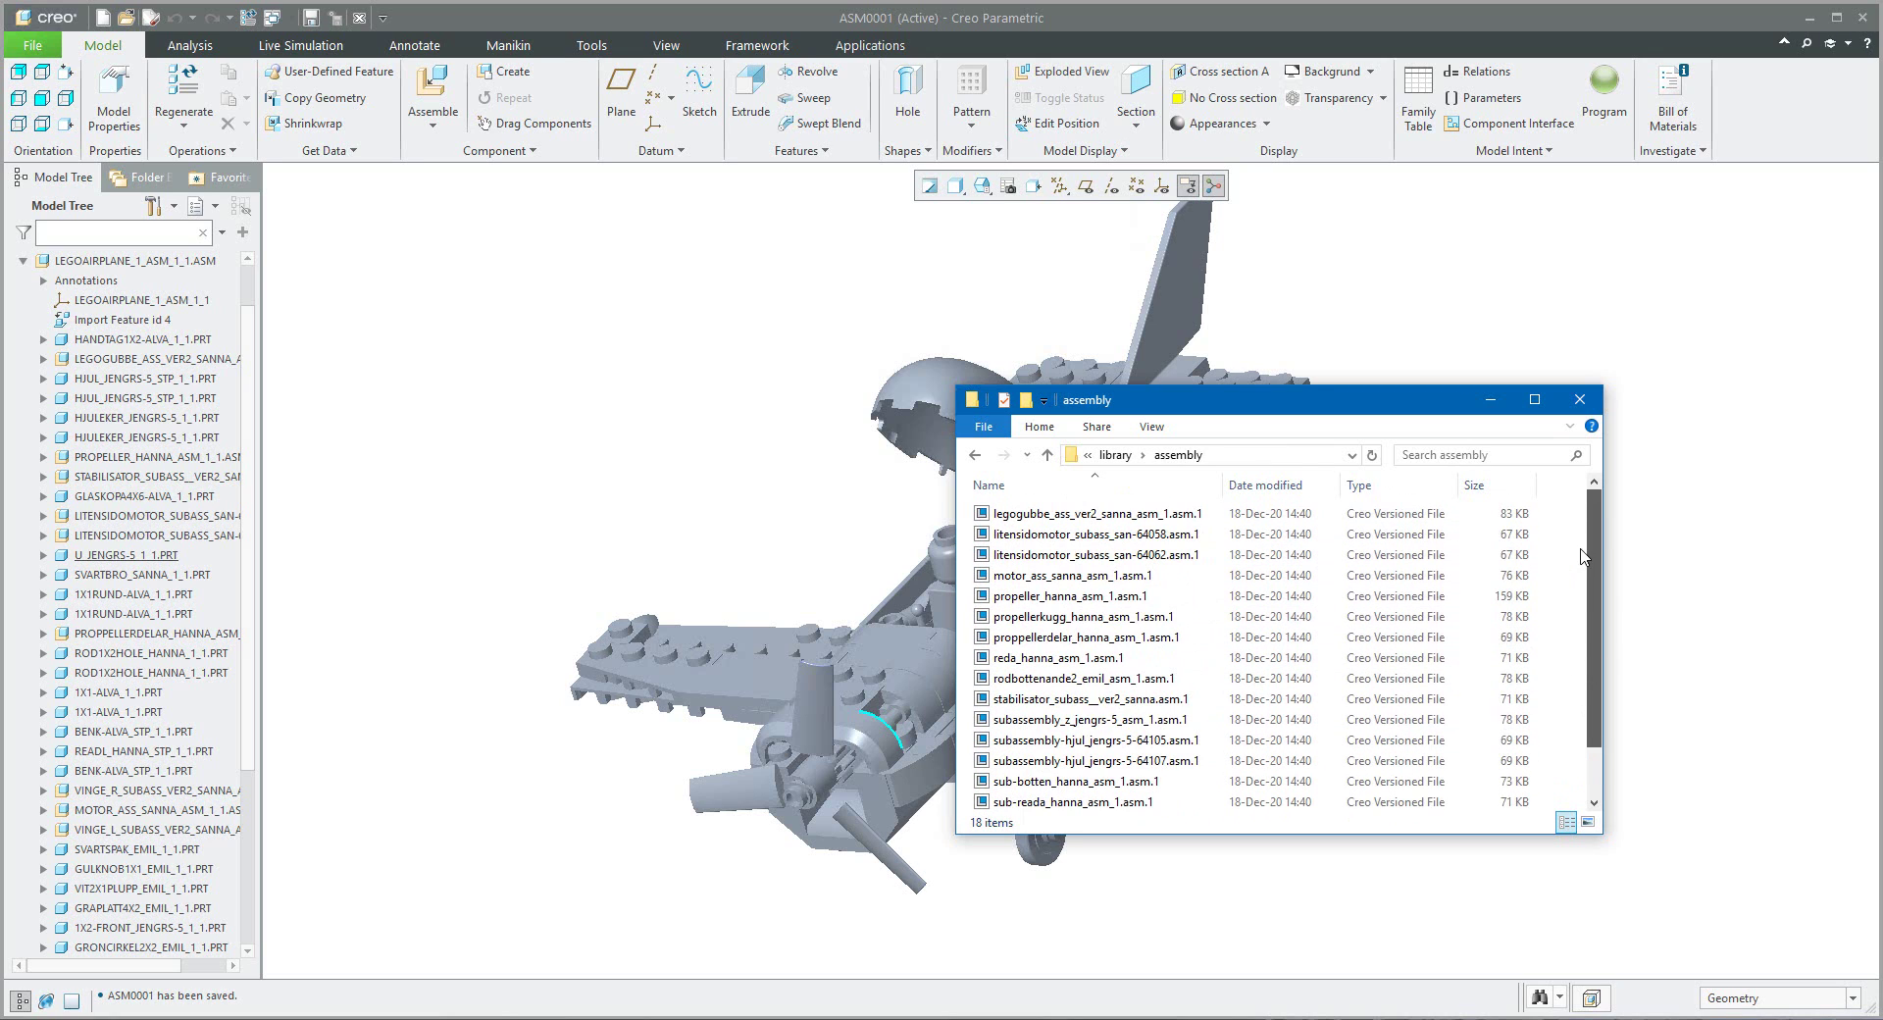
pyautogui.click(1117, 456)
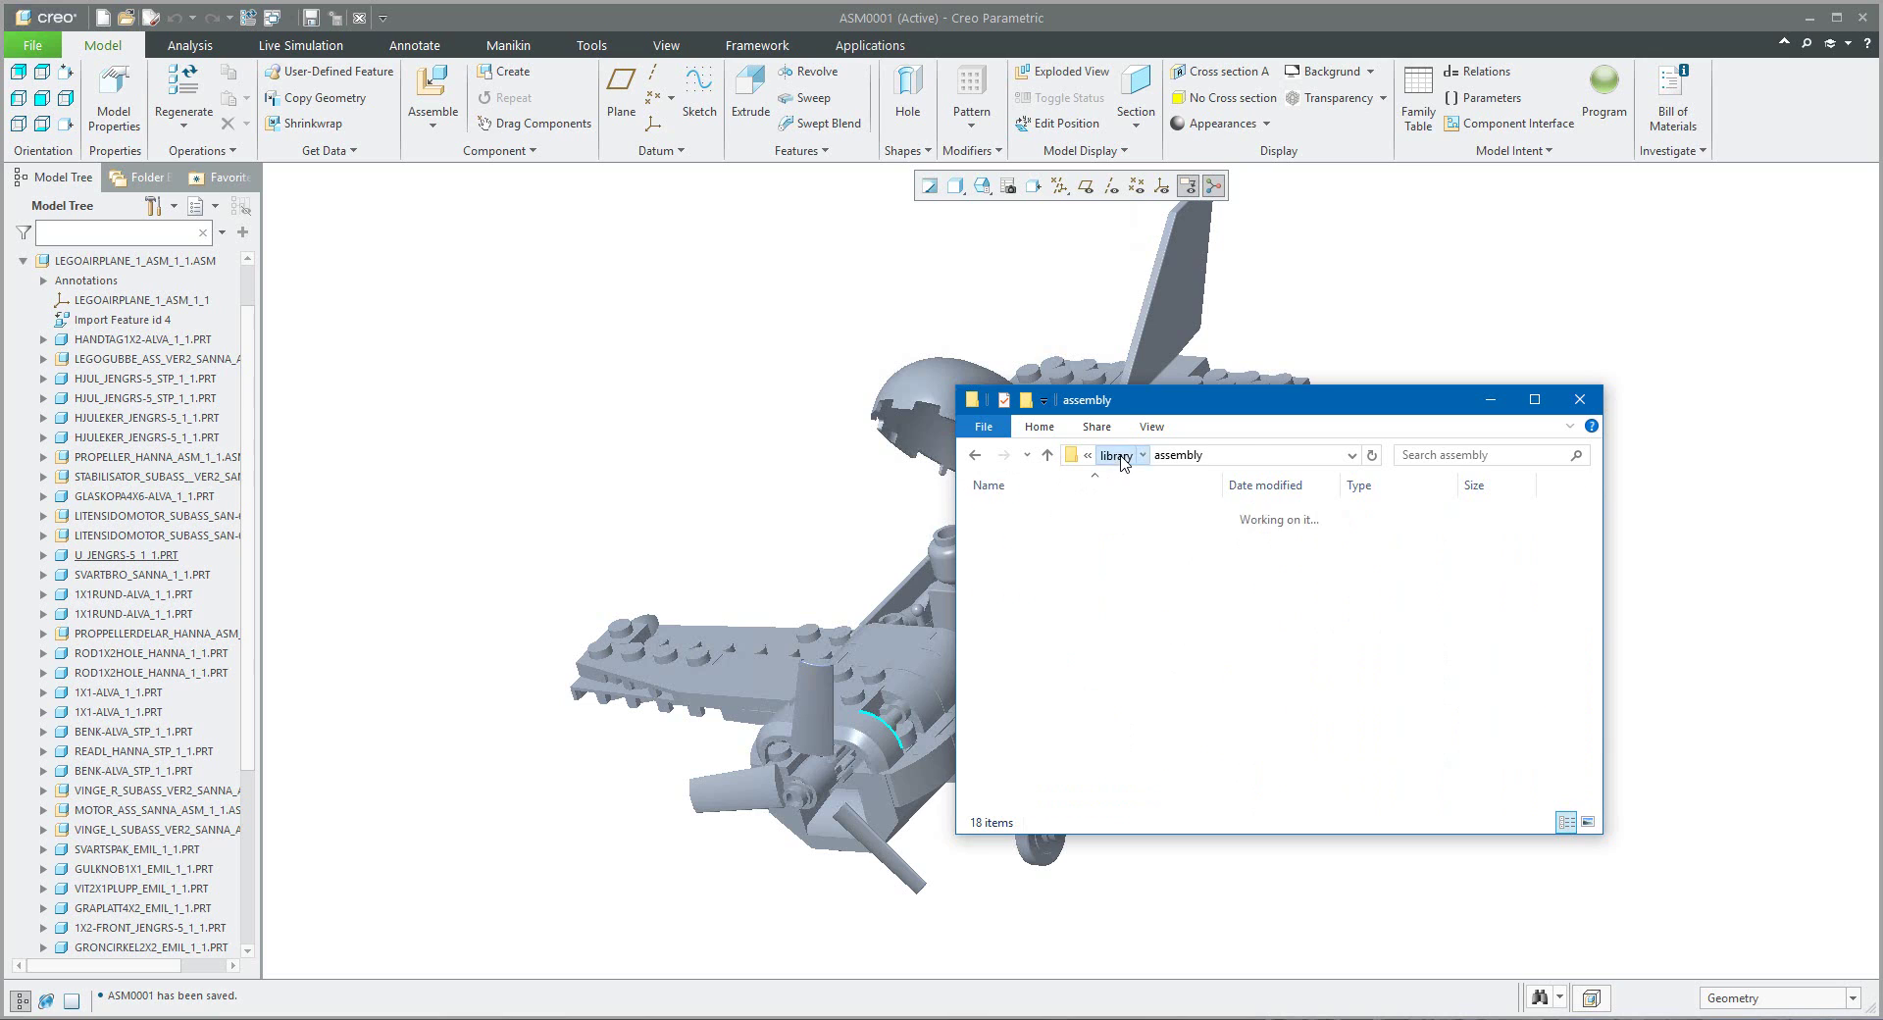
pyautogui.click(1024, 578)
pyautogui.doubleClick(1026, 579)
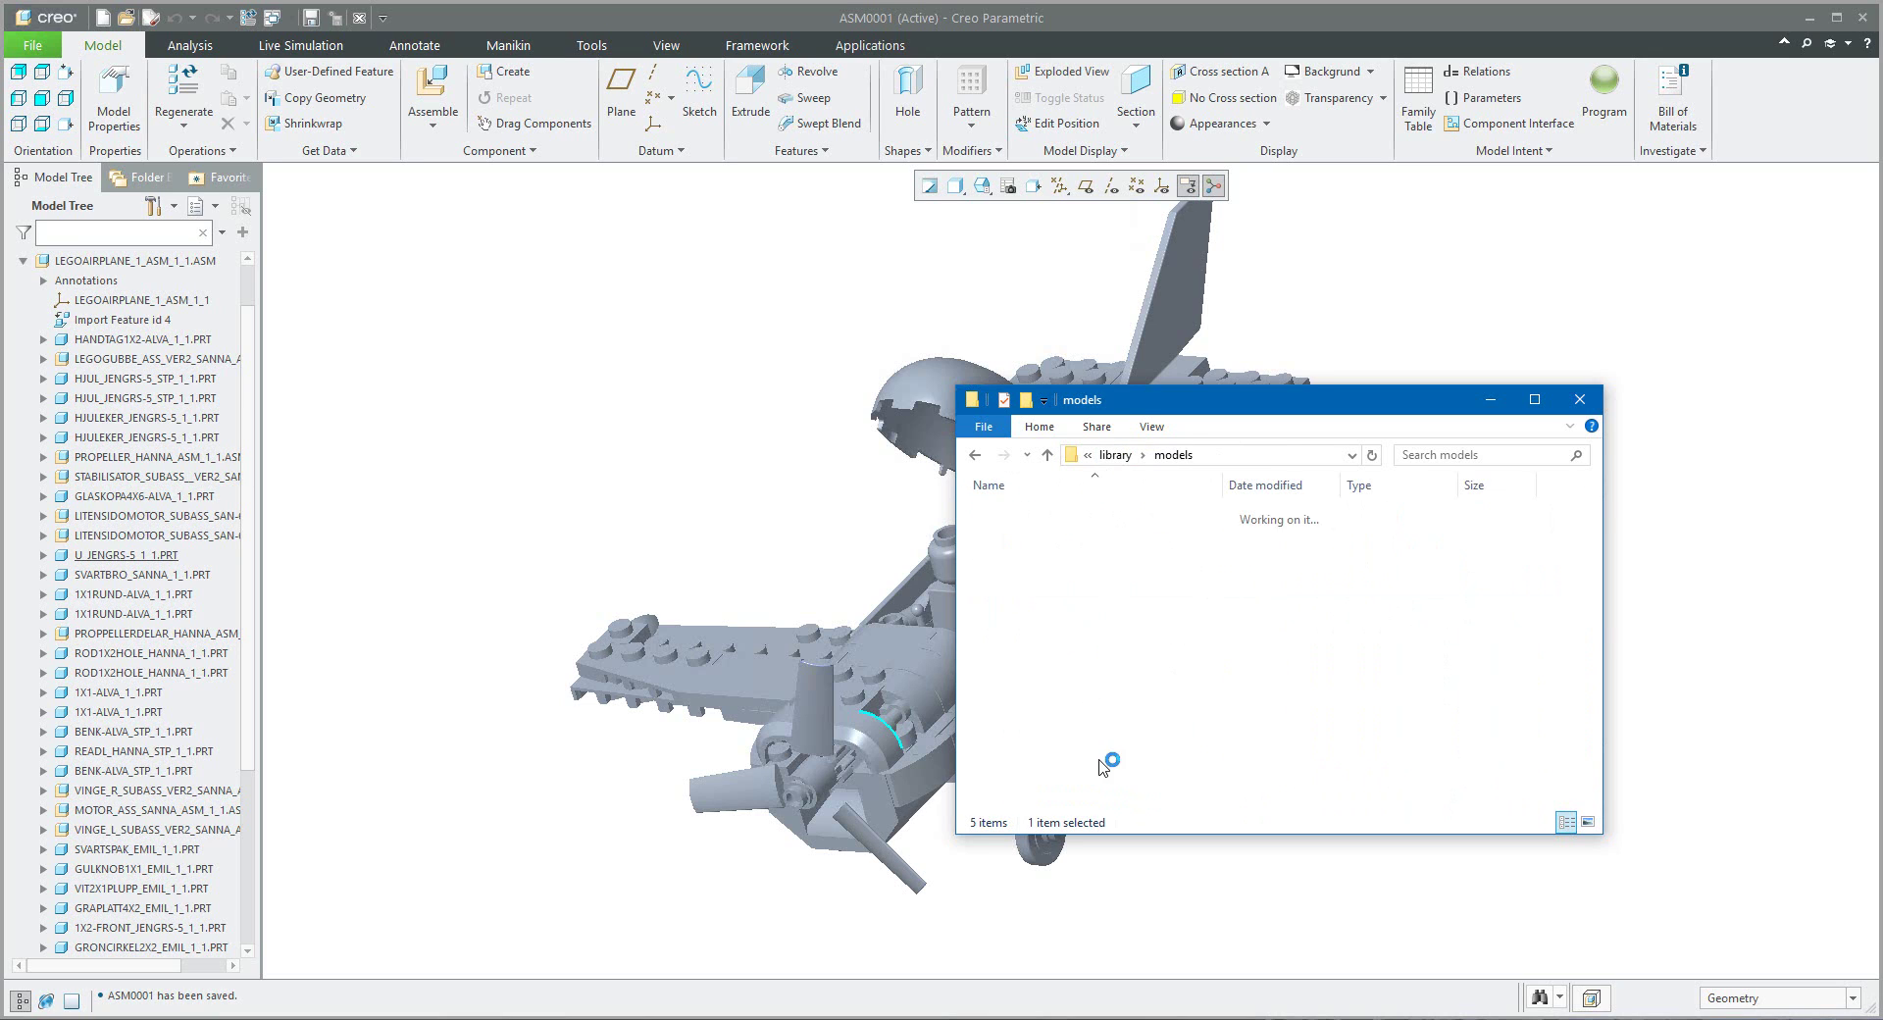
pyautogui.scroll(-15, 1596, 530)
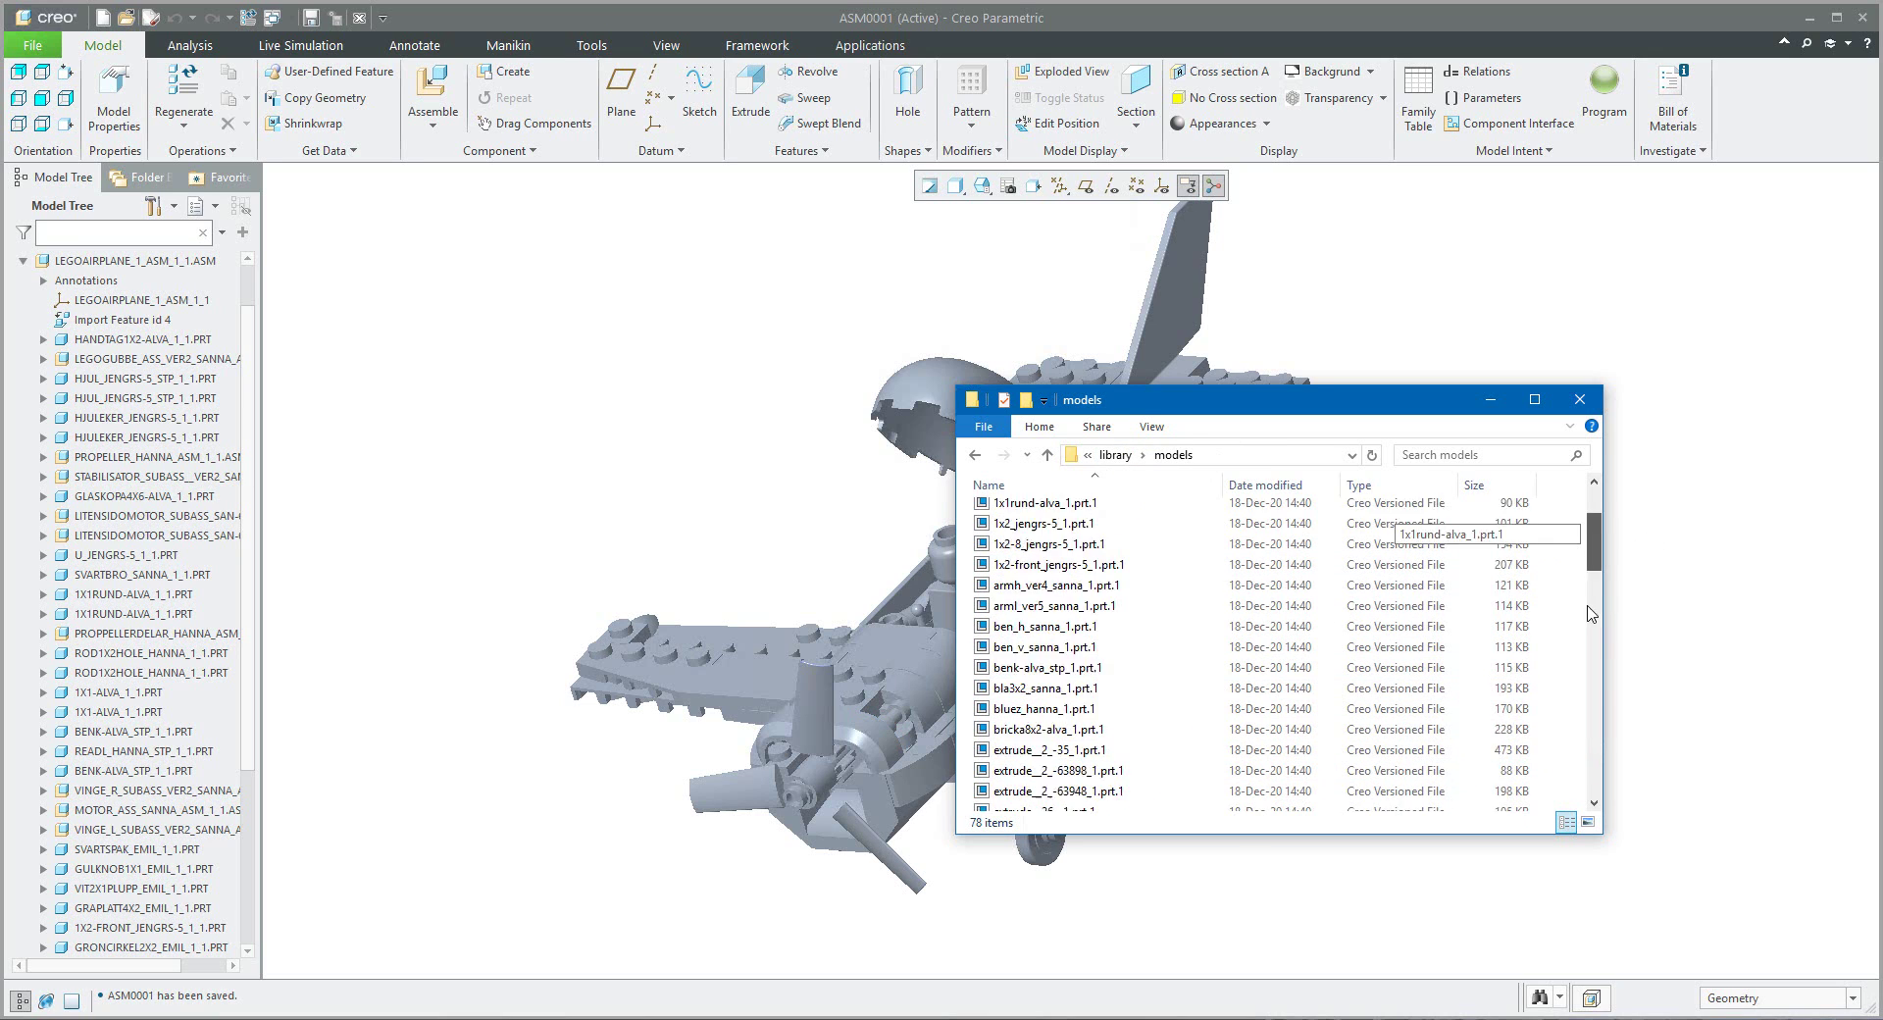
pyautogui.scroll(12, 1588, 520)
pyautogui.scroll(3, 1581, 515)
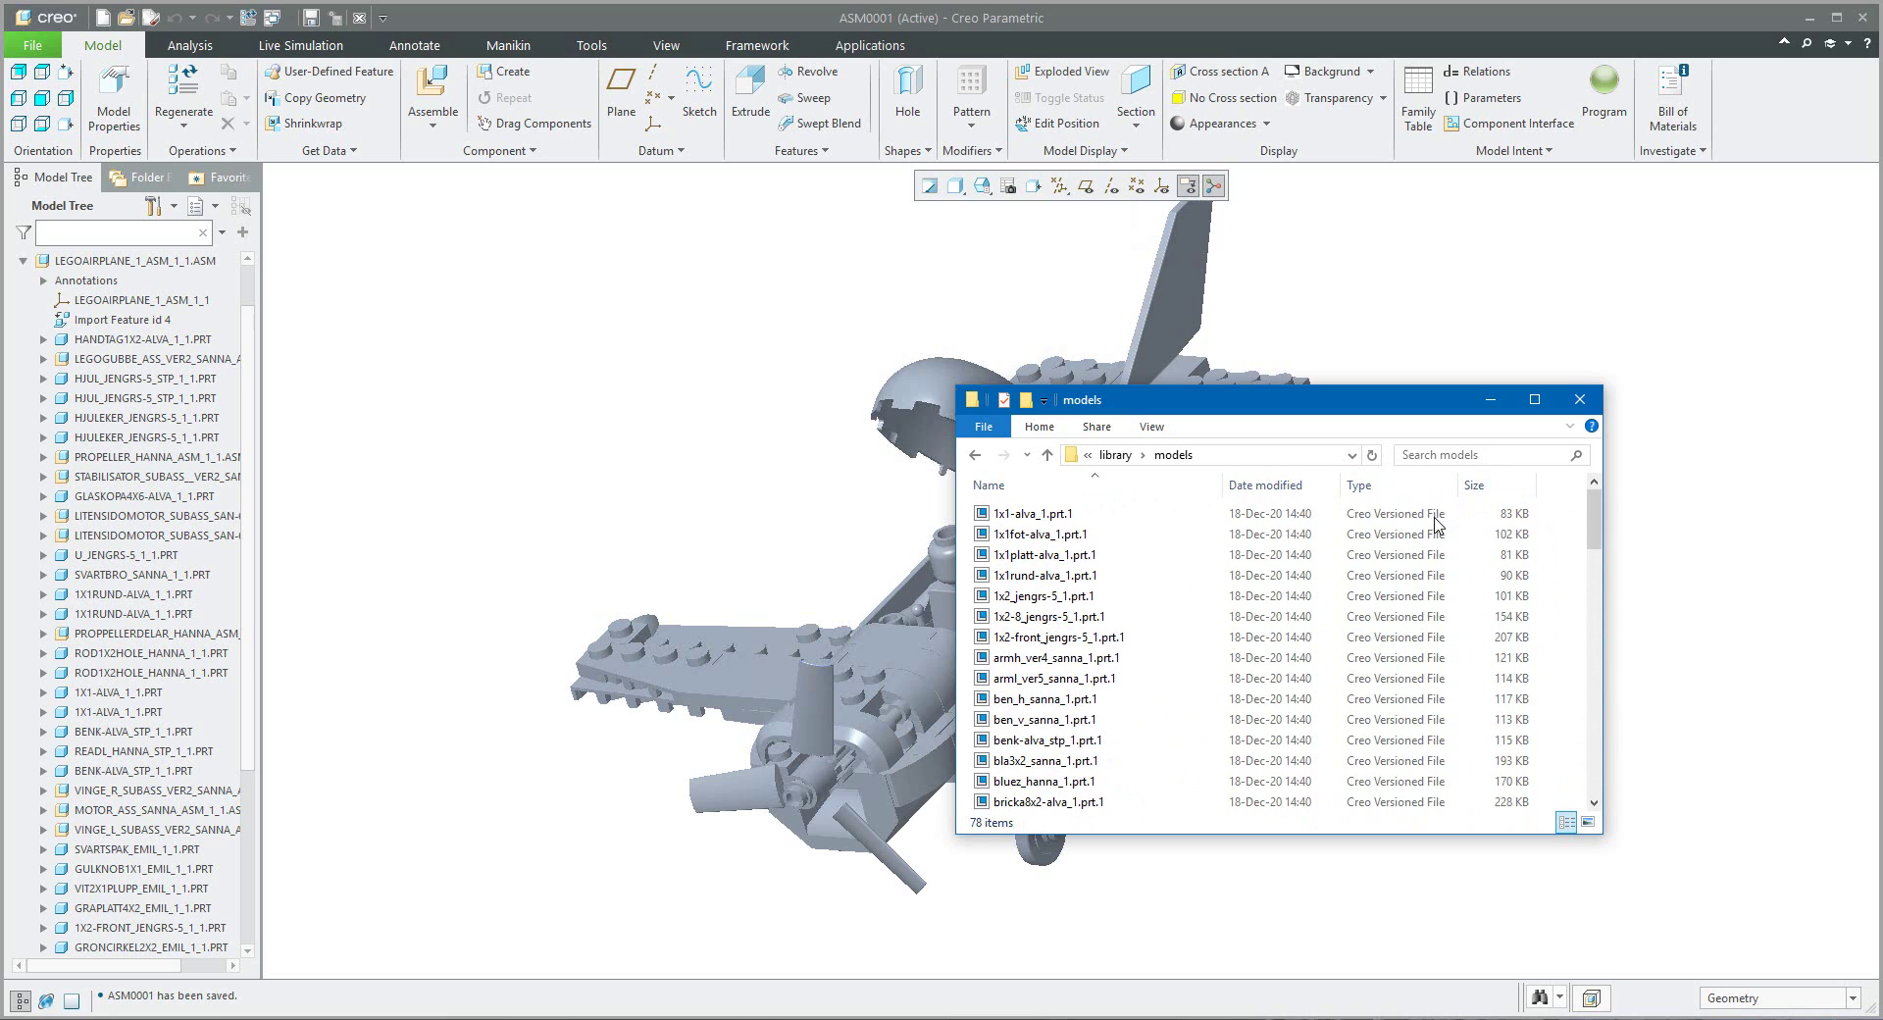
# Step: Return to Creo7, check the lego folder holding legoairplane.asm.1, then go back
pyautogui.click(1115, 455)
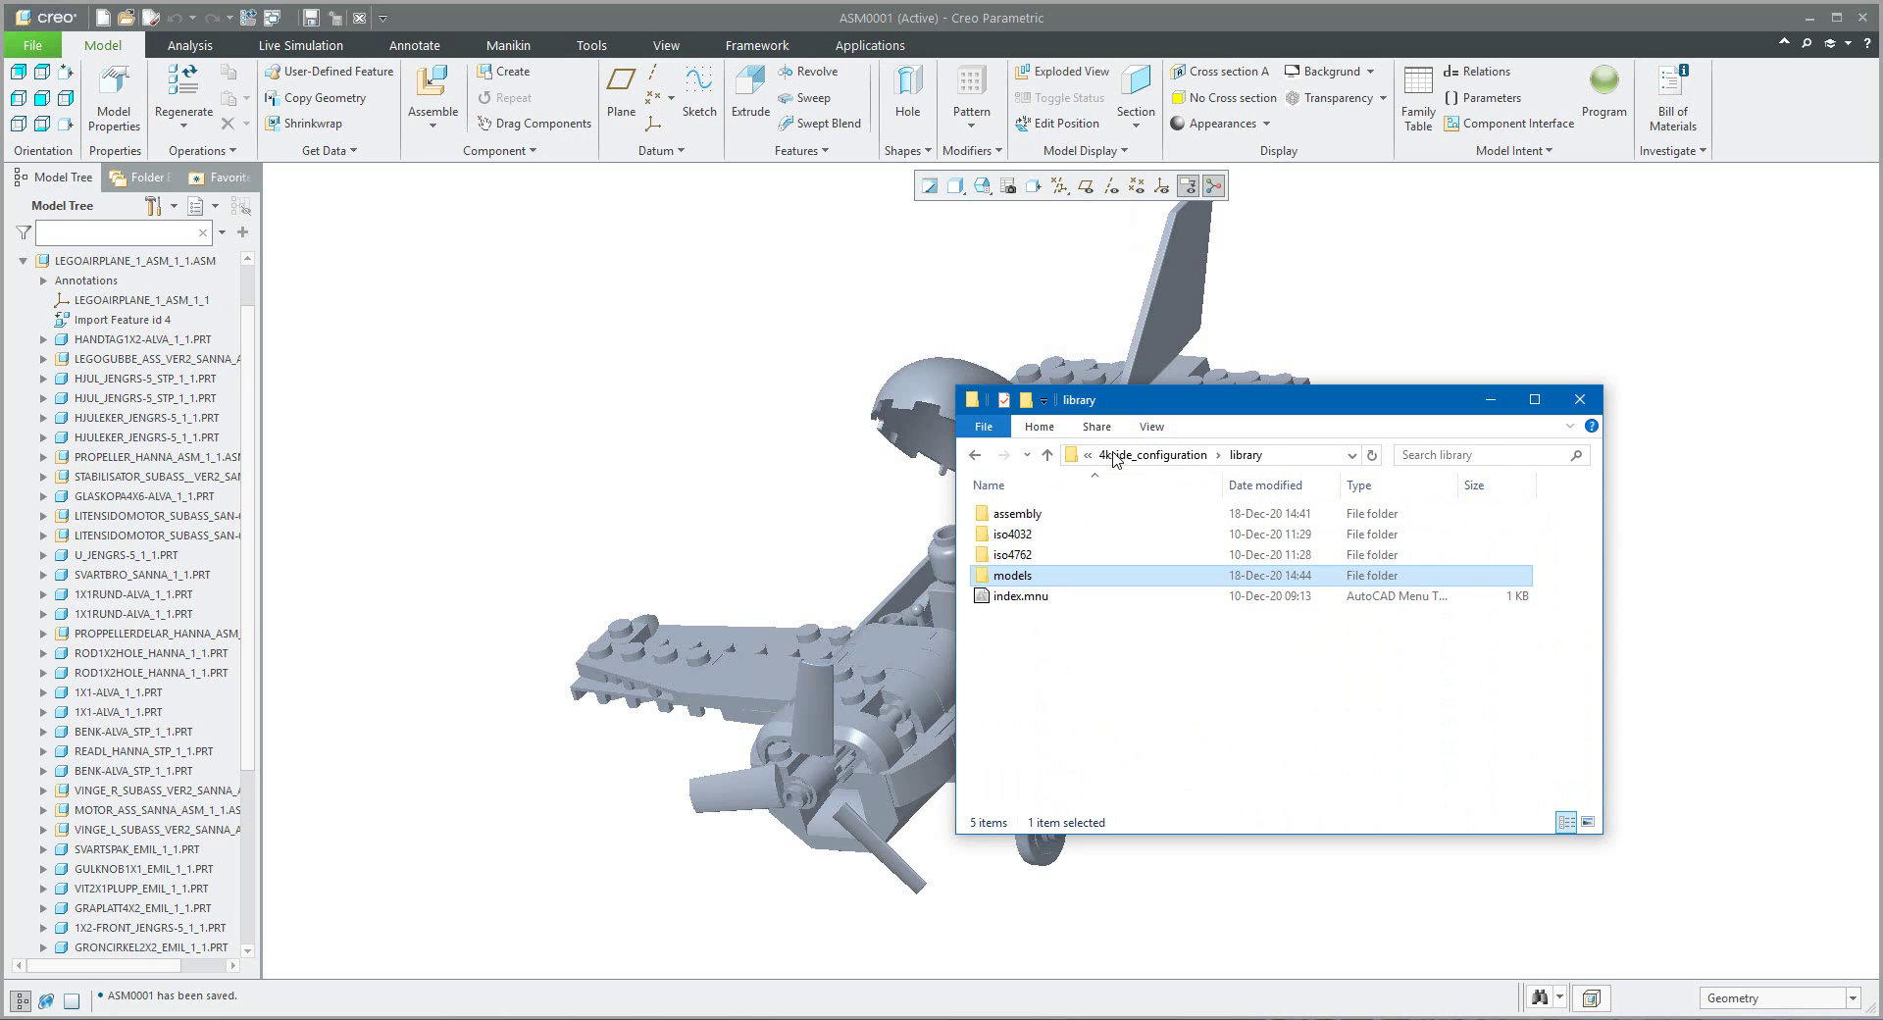
pyautogui.click(1152, 455)
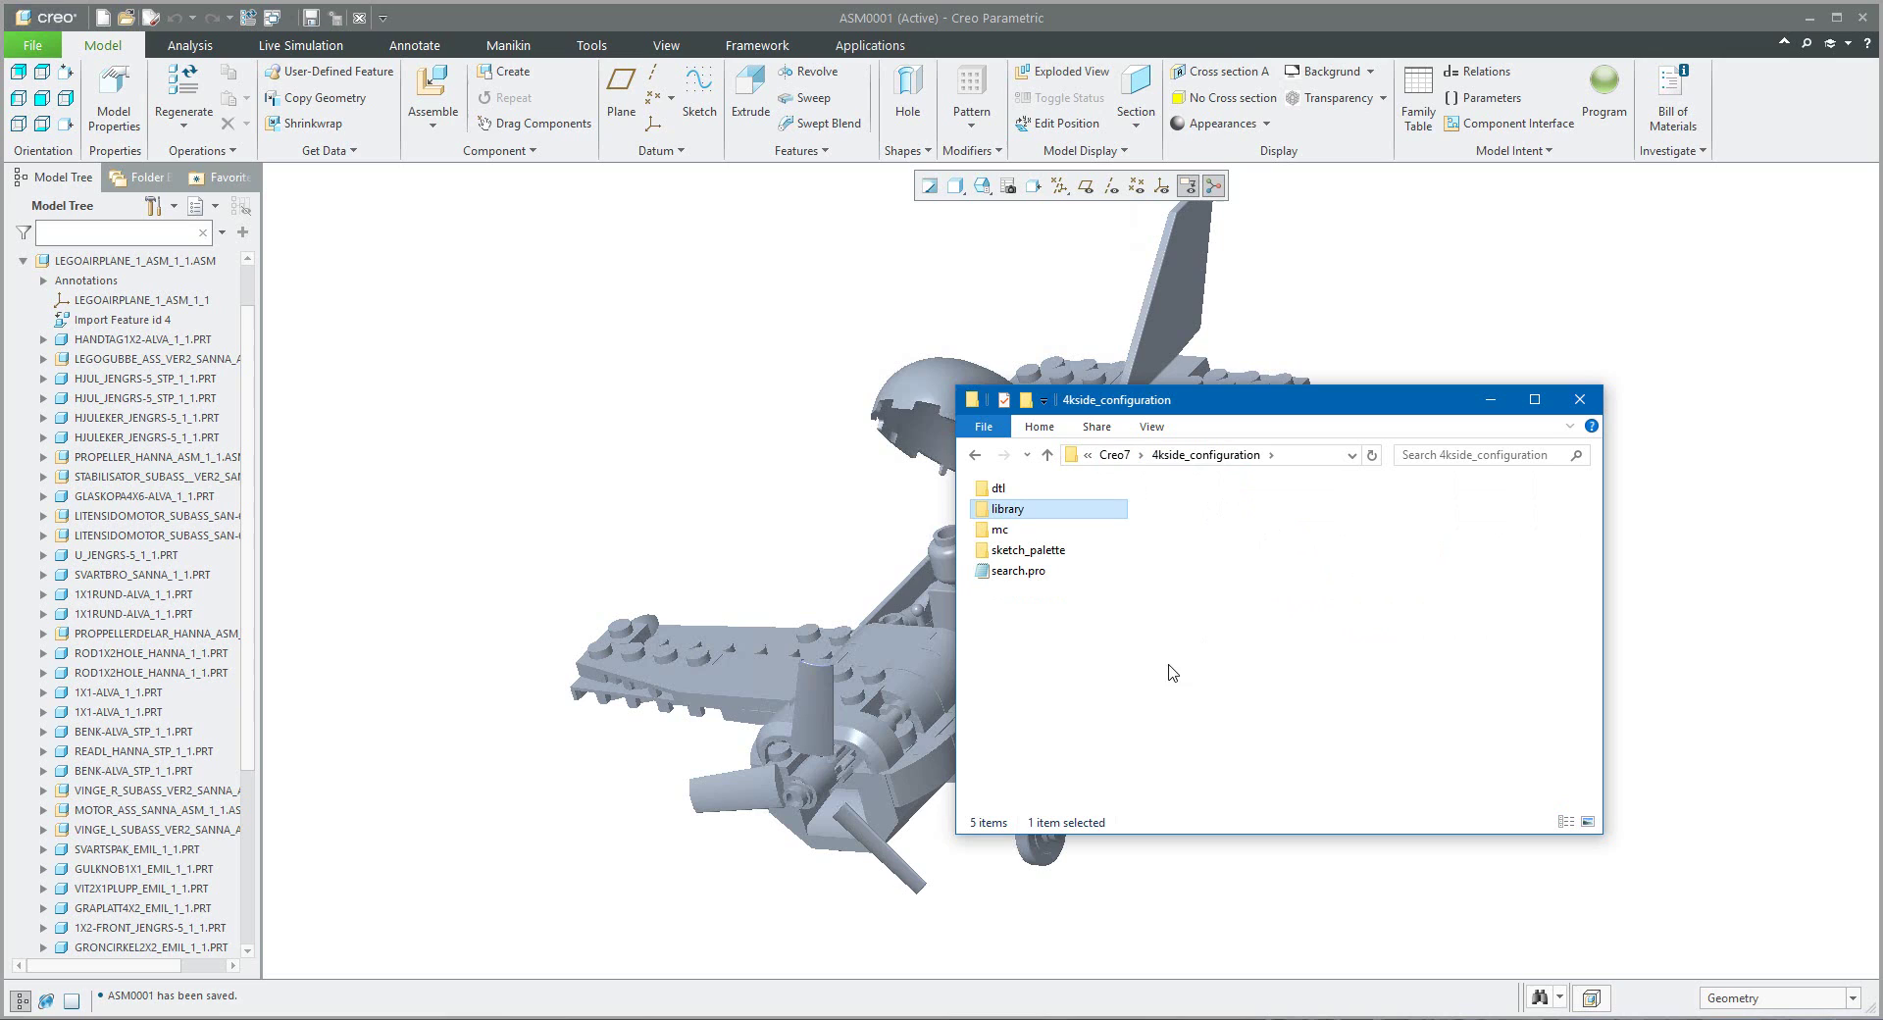
pyautogui.click(1115, 455)
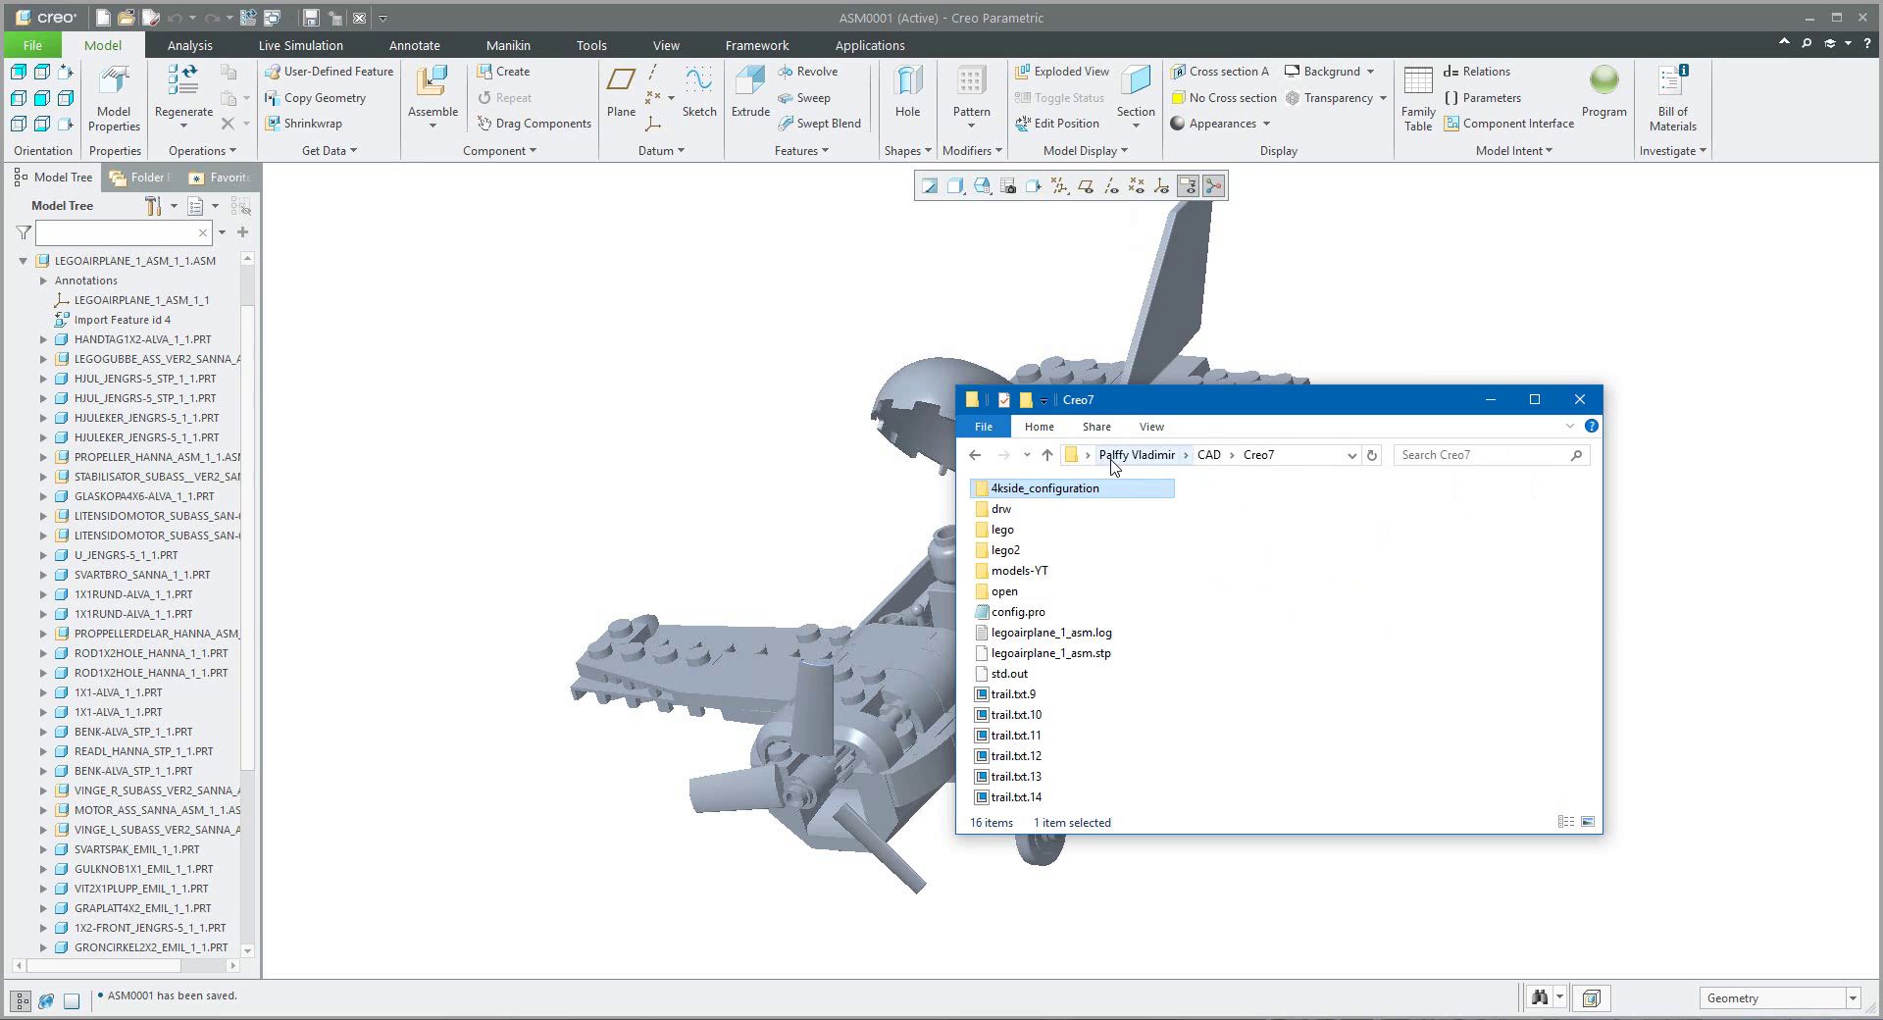
pyautogui.click(1002, 532)
pyautogui.press('Return')
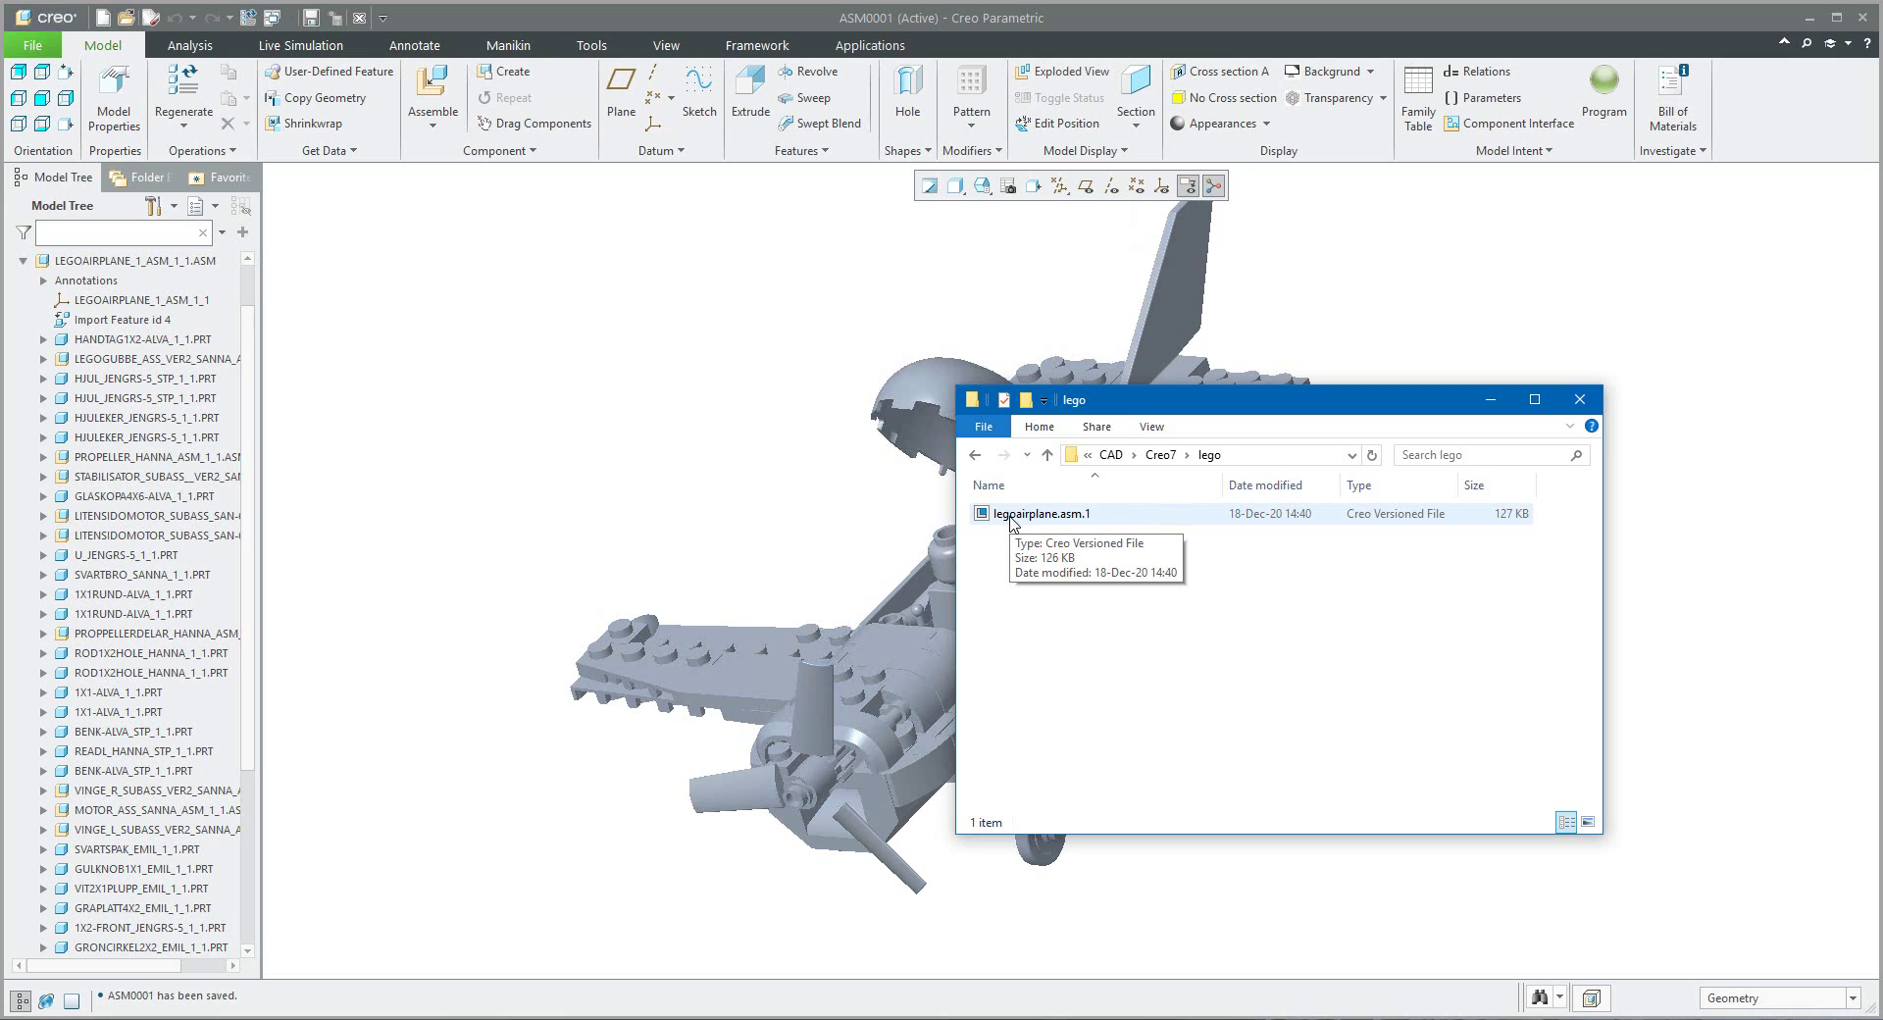
pyautogui.click(1158, 457)
# Step: Paste SEARCH_PATH lines for the library's assembly and models folders into search.pro
pyautogui.doubleClick(1039, 495)
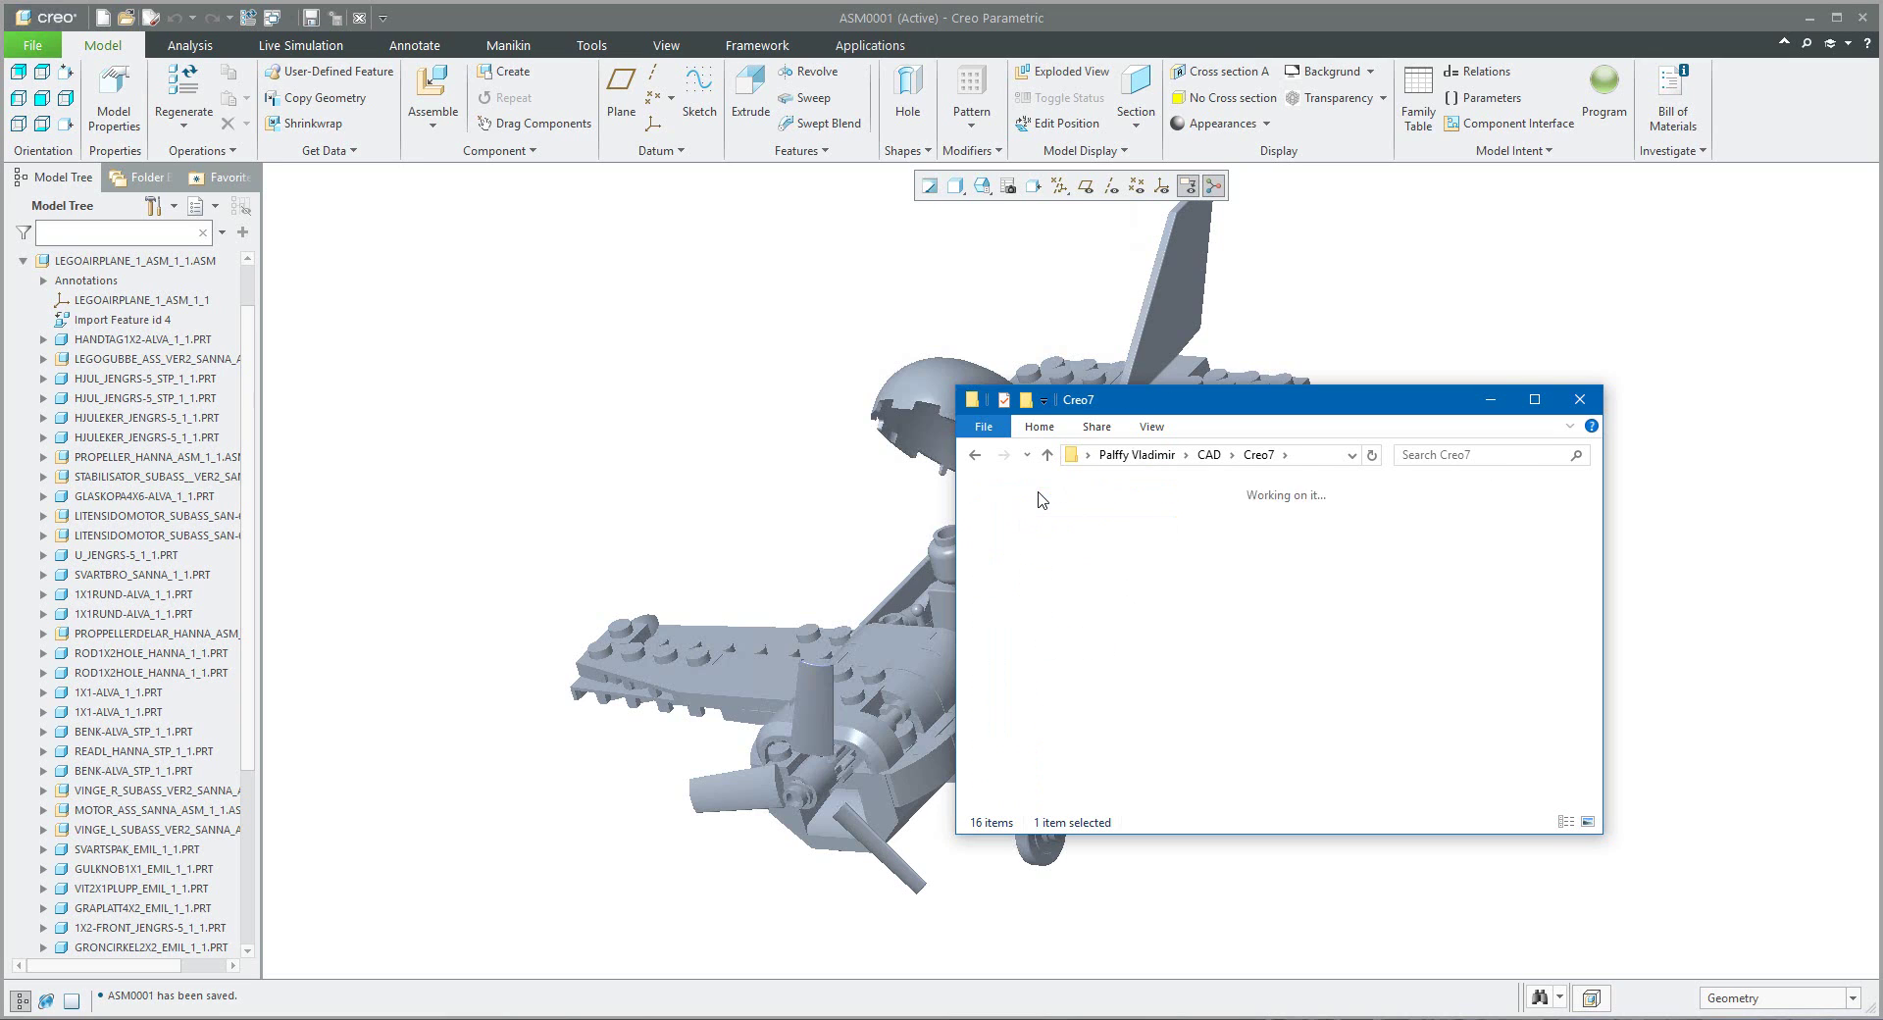
pyautogui.doubleClick(1015, 572)
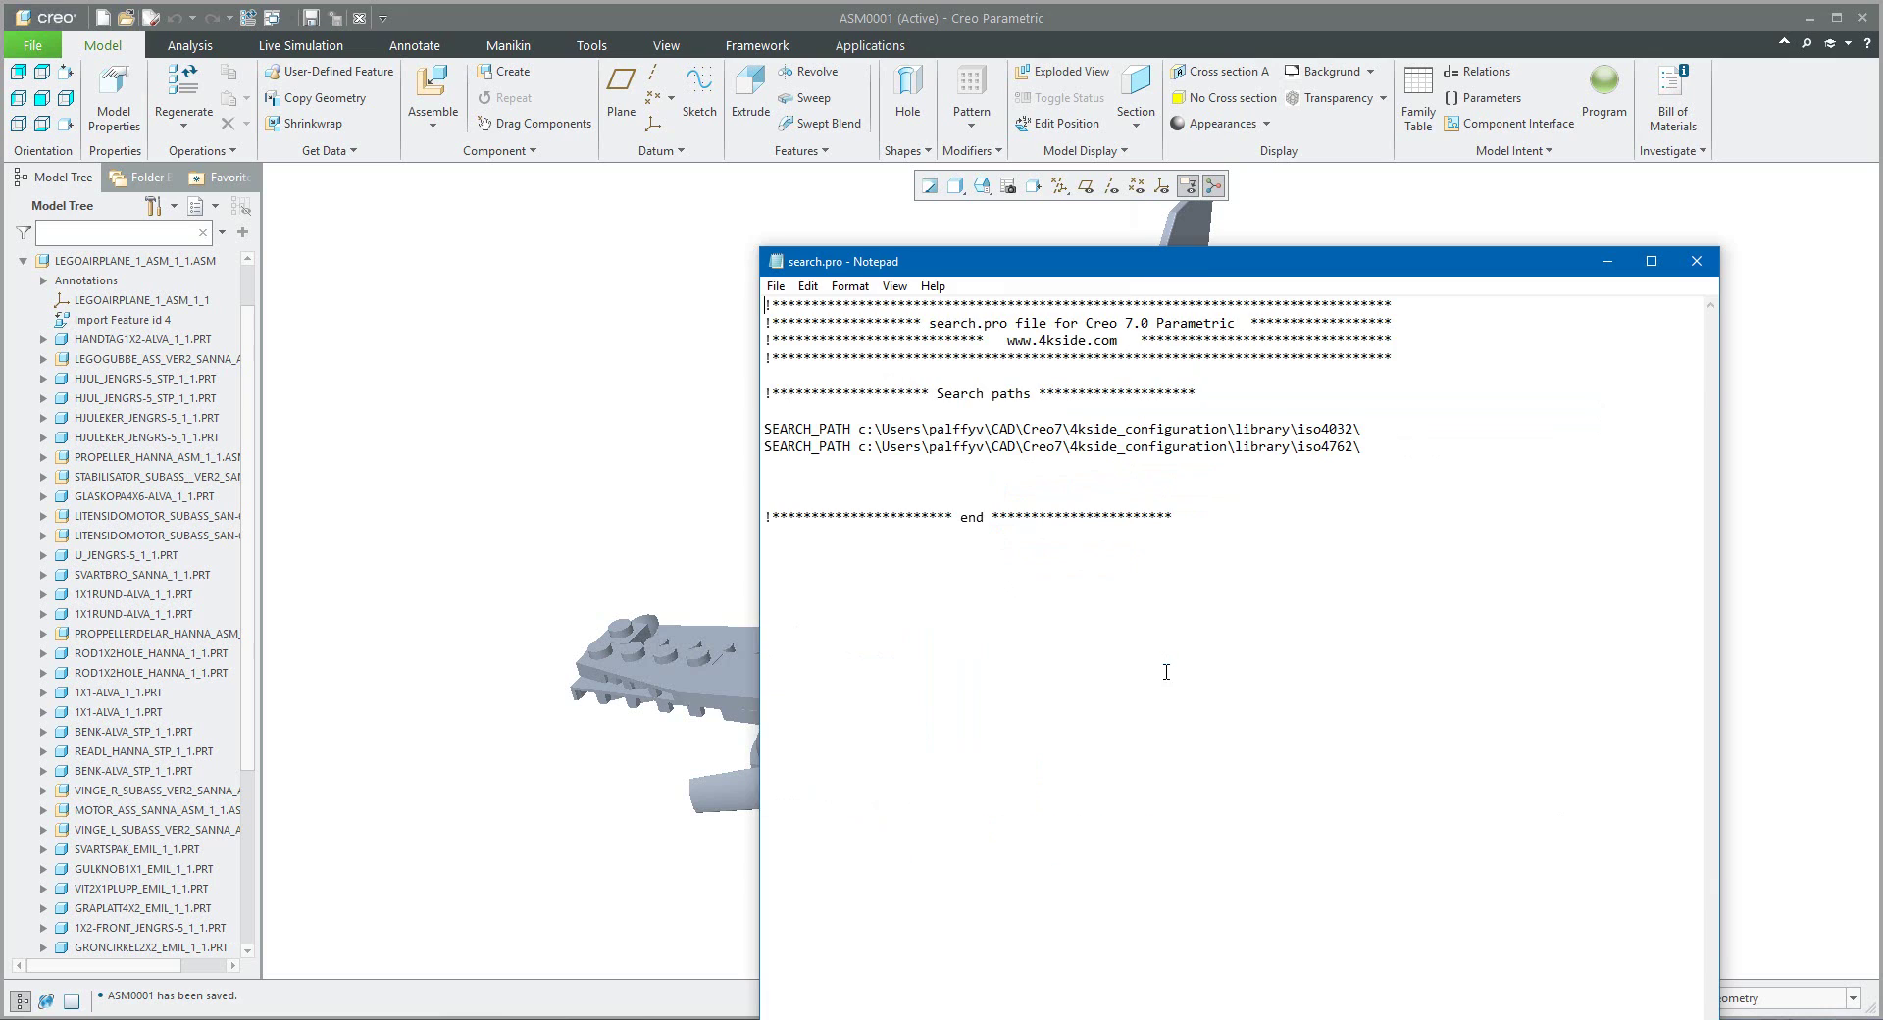
pyautogui.click(786, 468)
pyautogui.press('Return')
pyautogui.write('SEARCH_PATH c:\\Users\\palffyv\\CAD\\Creo7\\4kside_configuration\\library\\assembly\\ SEARCH_PATH c:\\Users\\palffyv\\CAD\\Creo7\\4kside_configuration\\library\\models\\')
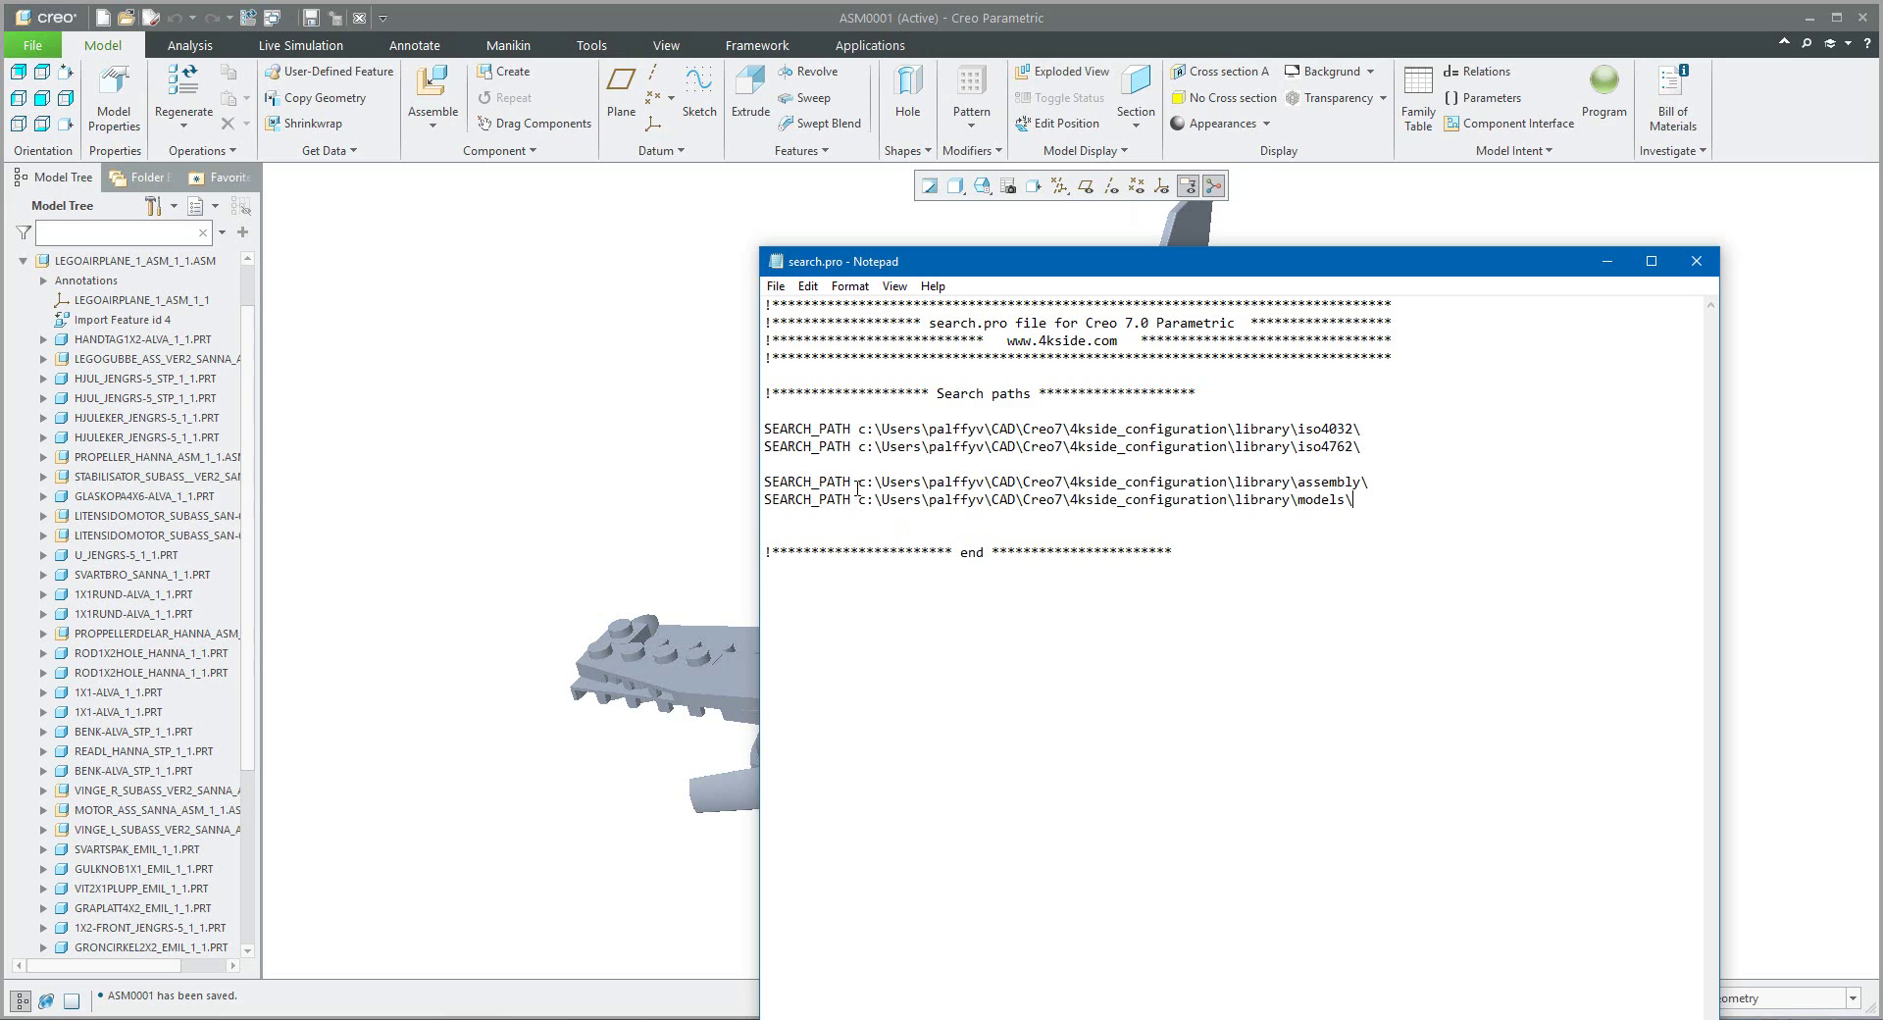
pyautogui.moveTo(859, 482); pyautogui.dragTo(1292, 506)
# Step: Close search.pro, the folder window and the airplane assembly, then exit Creo
pyautogui.click(1696, 261)
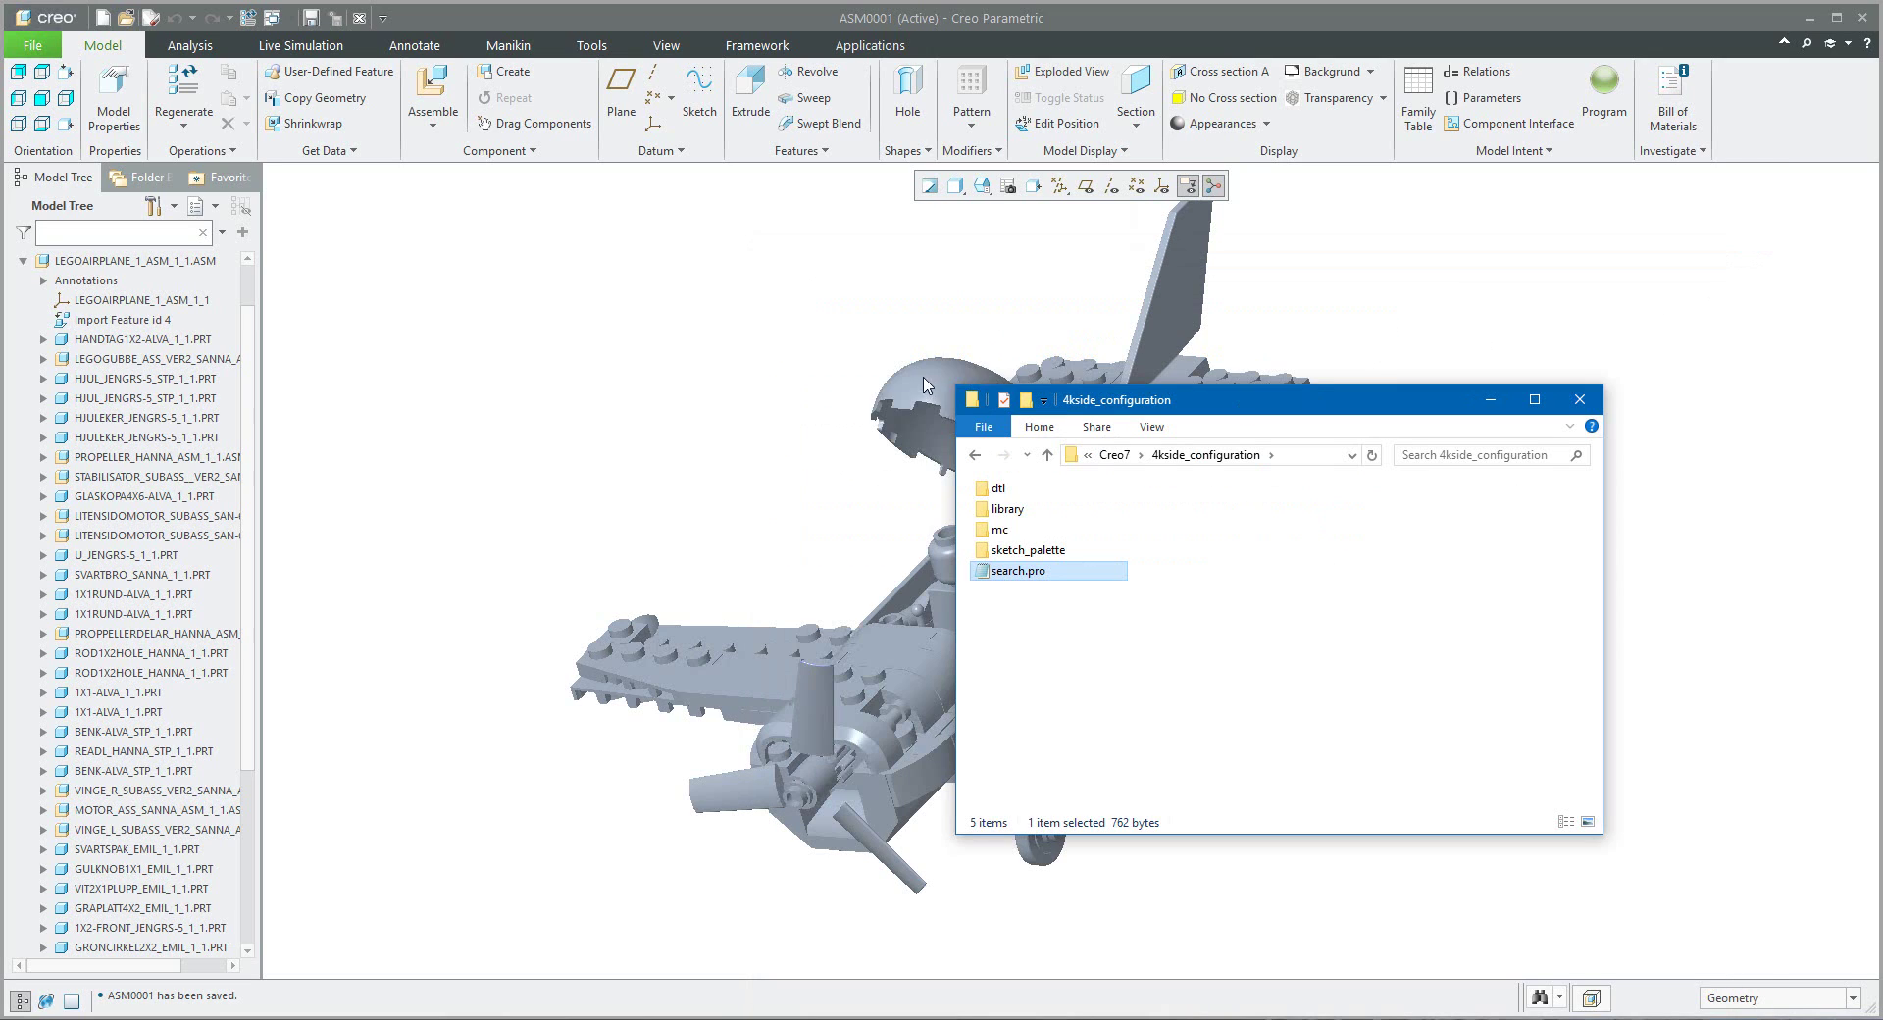
pyautogui.click(1579, 400)
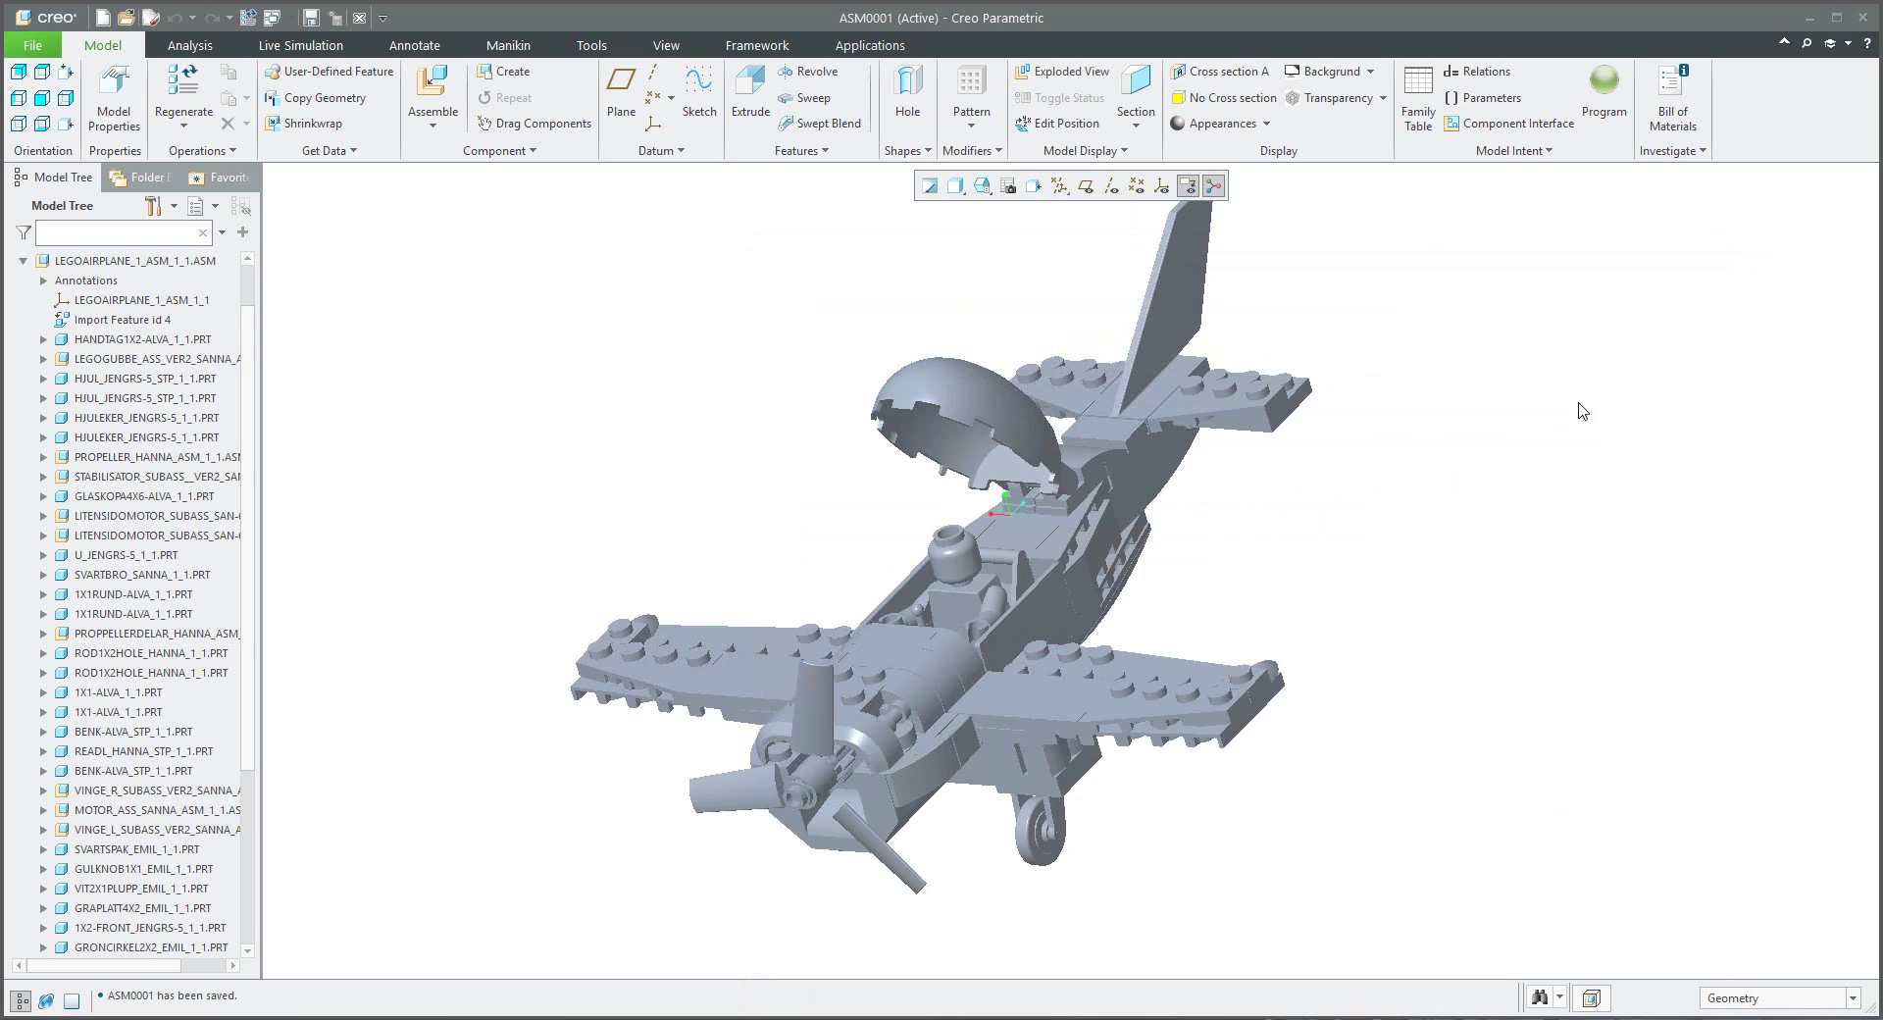
pyautogui.click(360, 18)
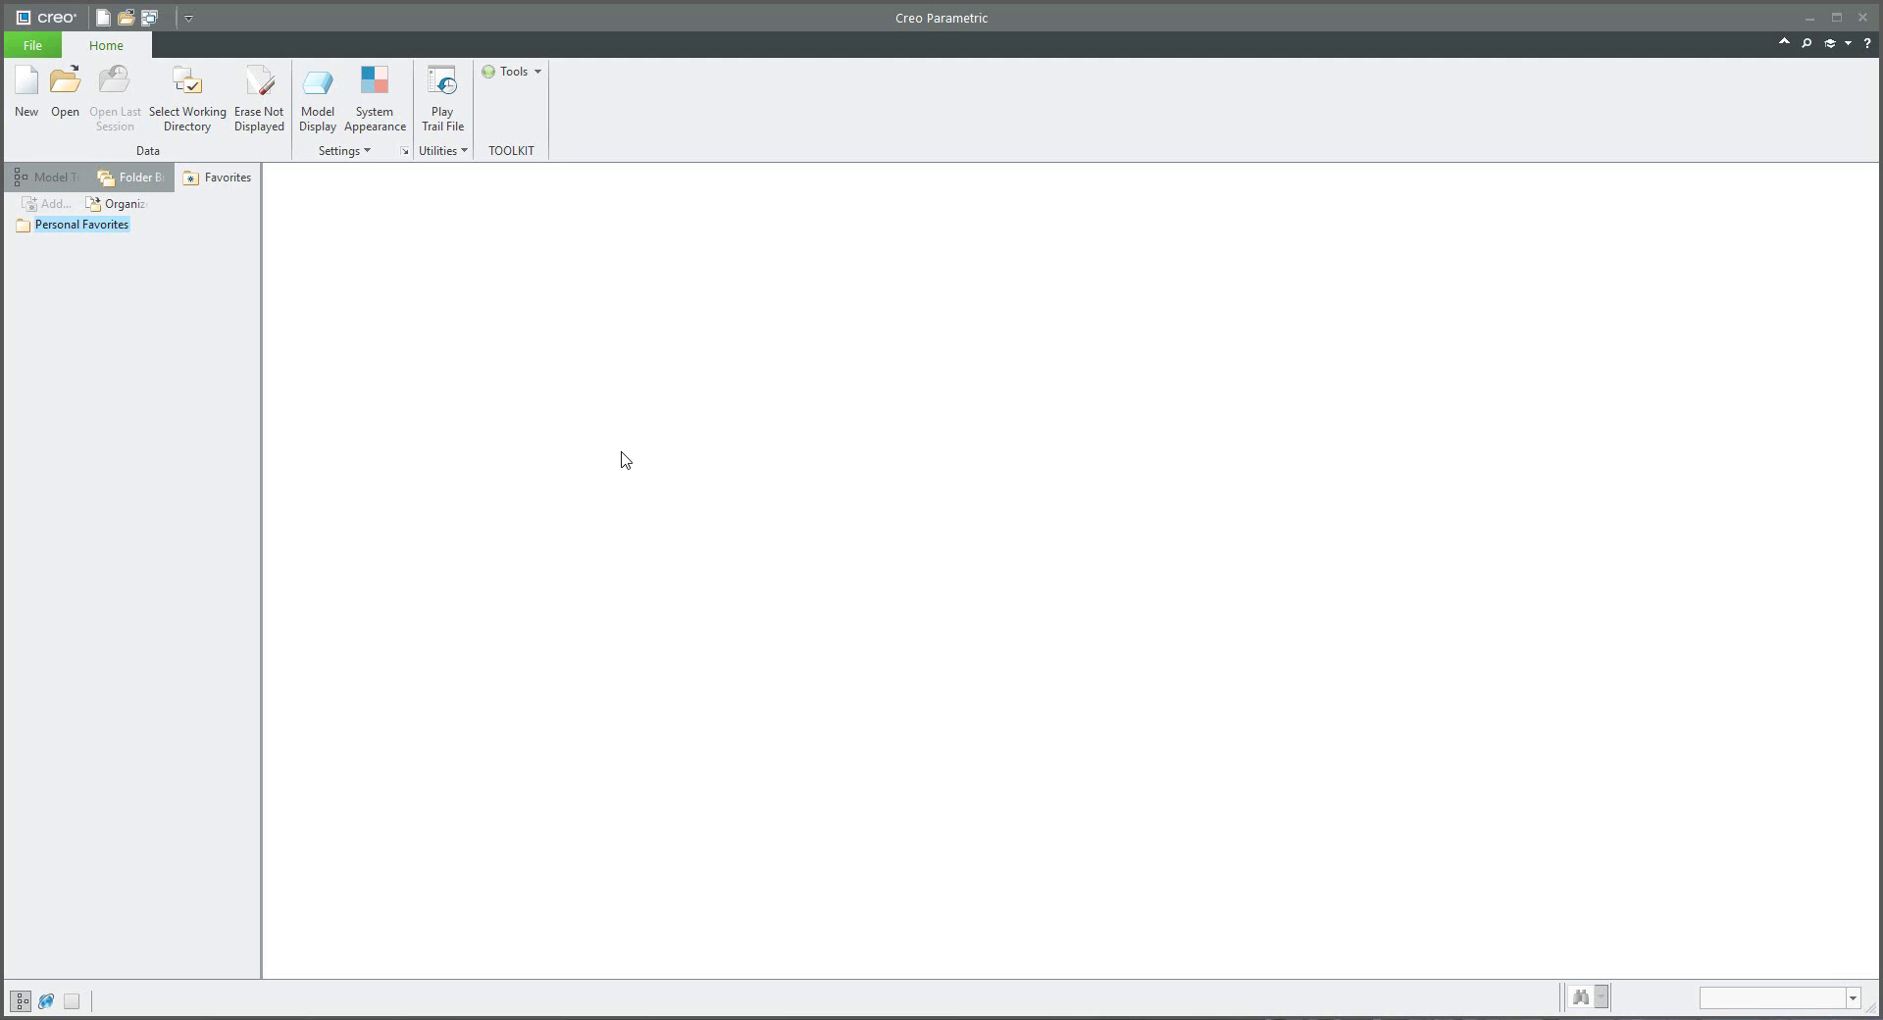
pyautogui.click(1862, 17)
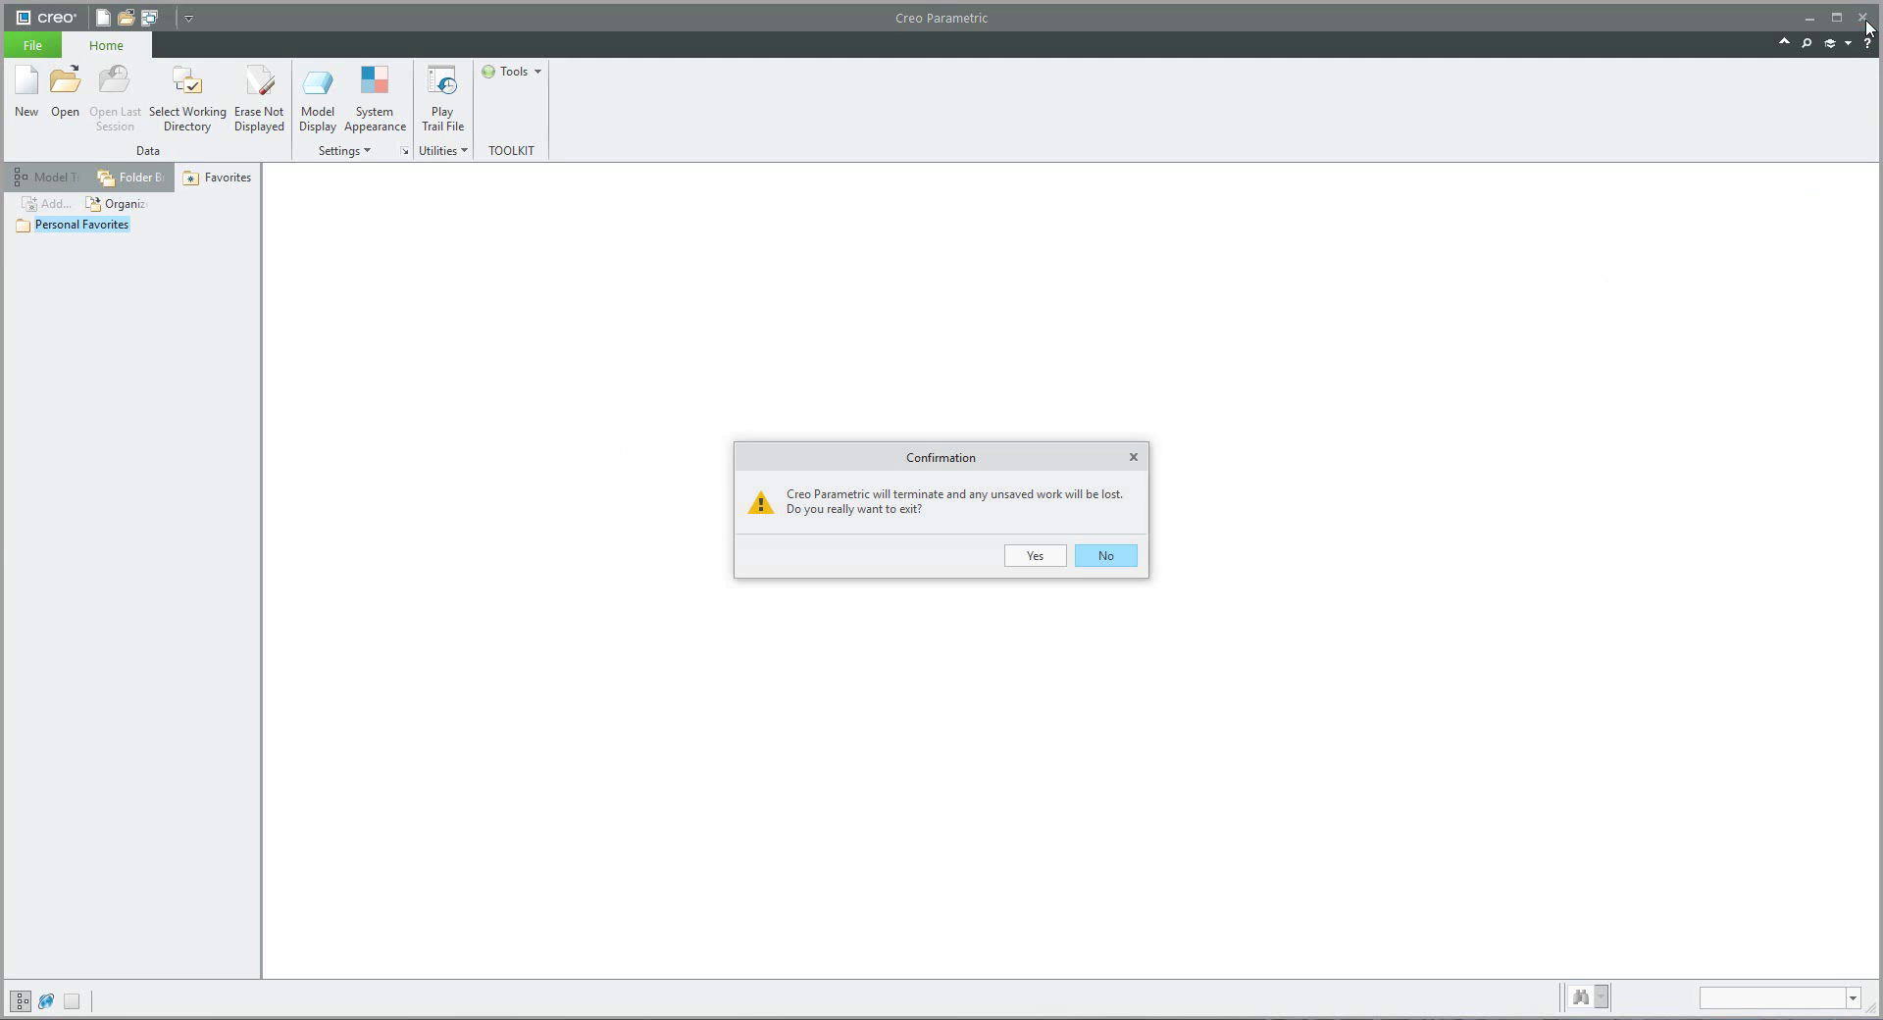
pyautogui.click(1034, 555)
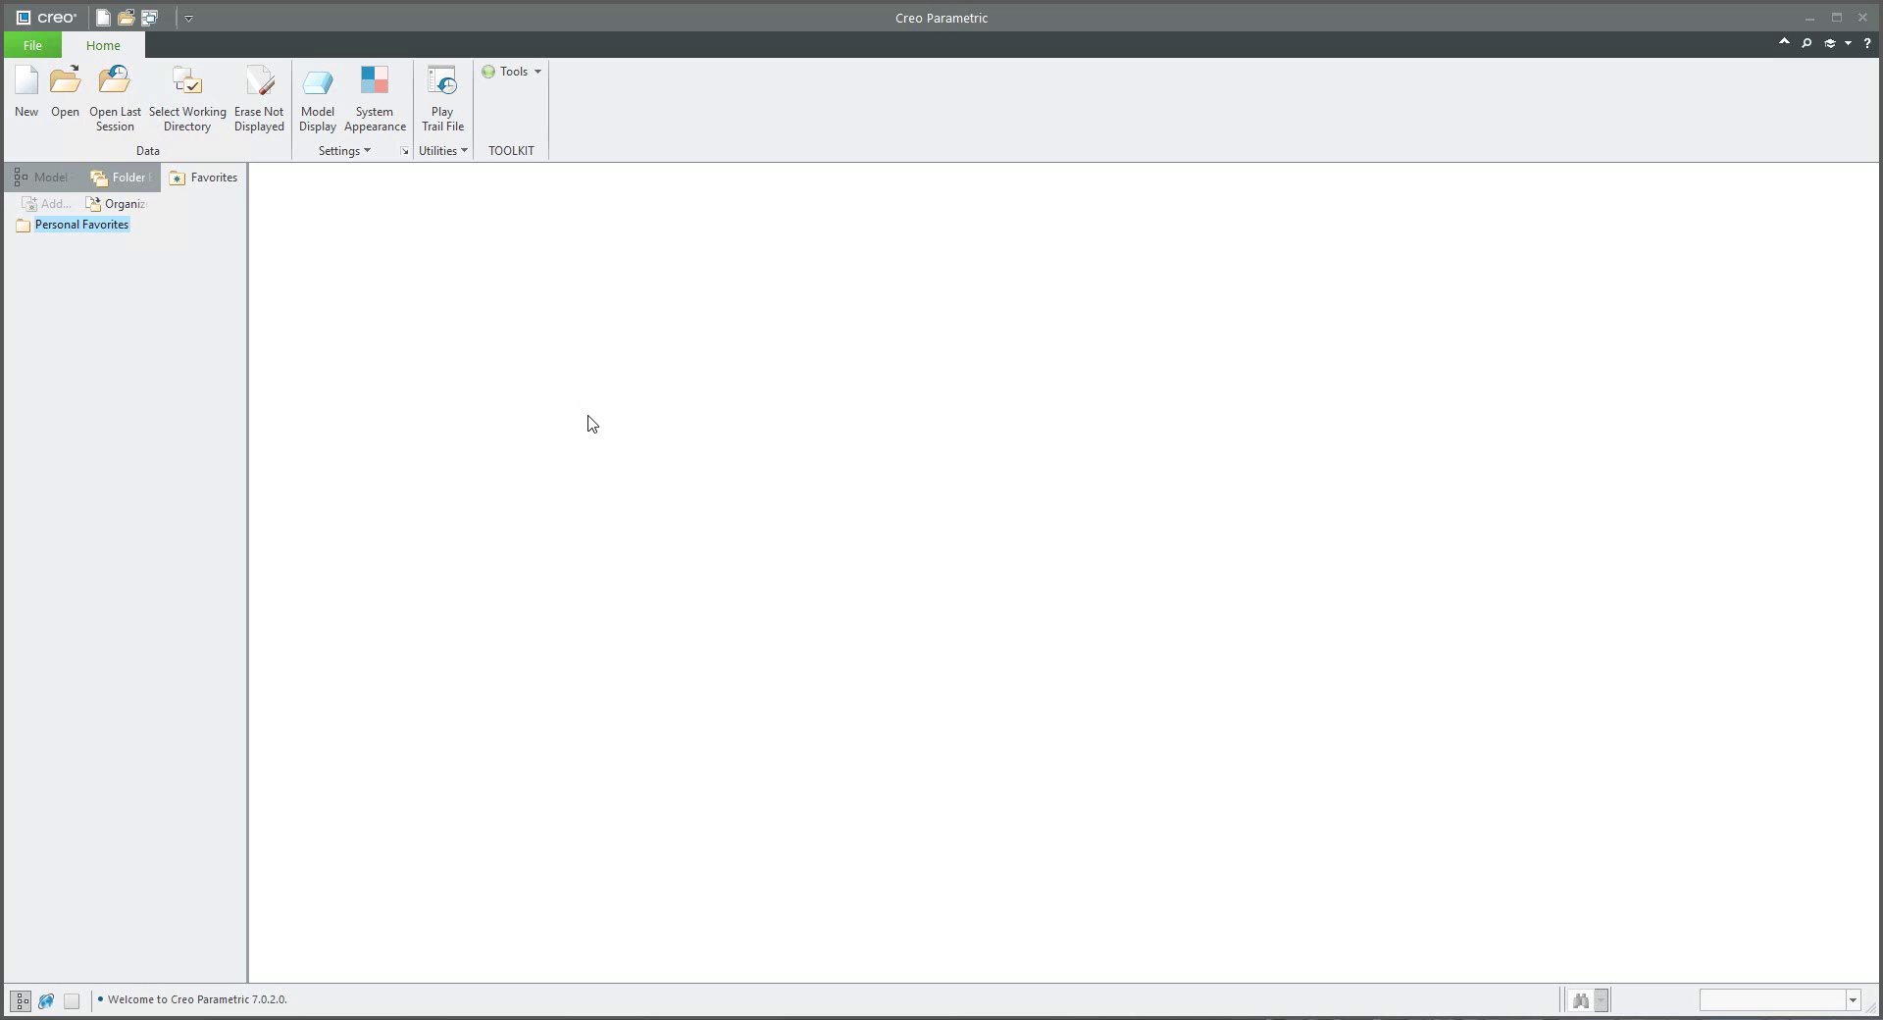
# Step: Set the working directory to the Creo7\lego folder
pyautogui.click(199, 93)
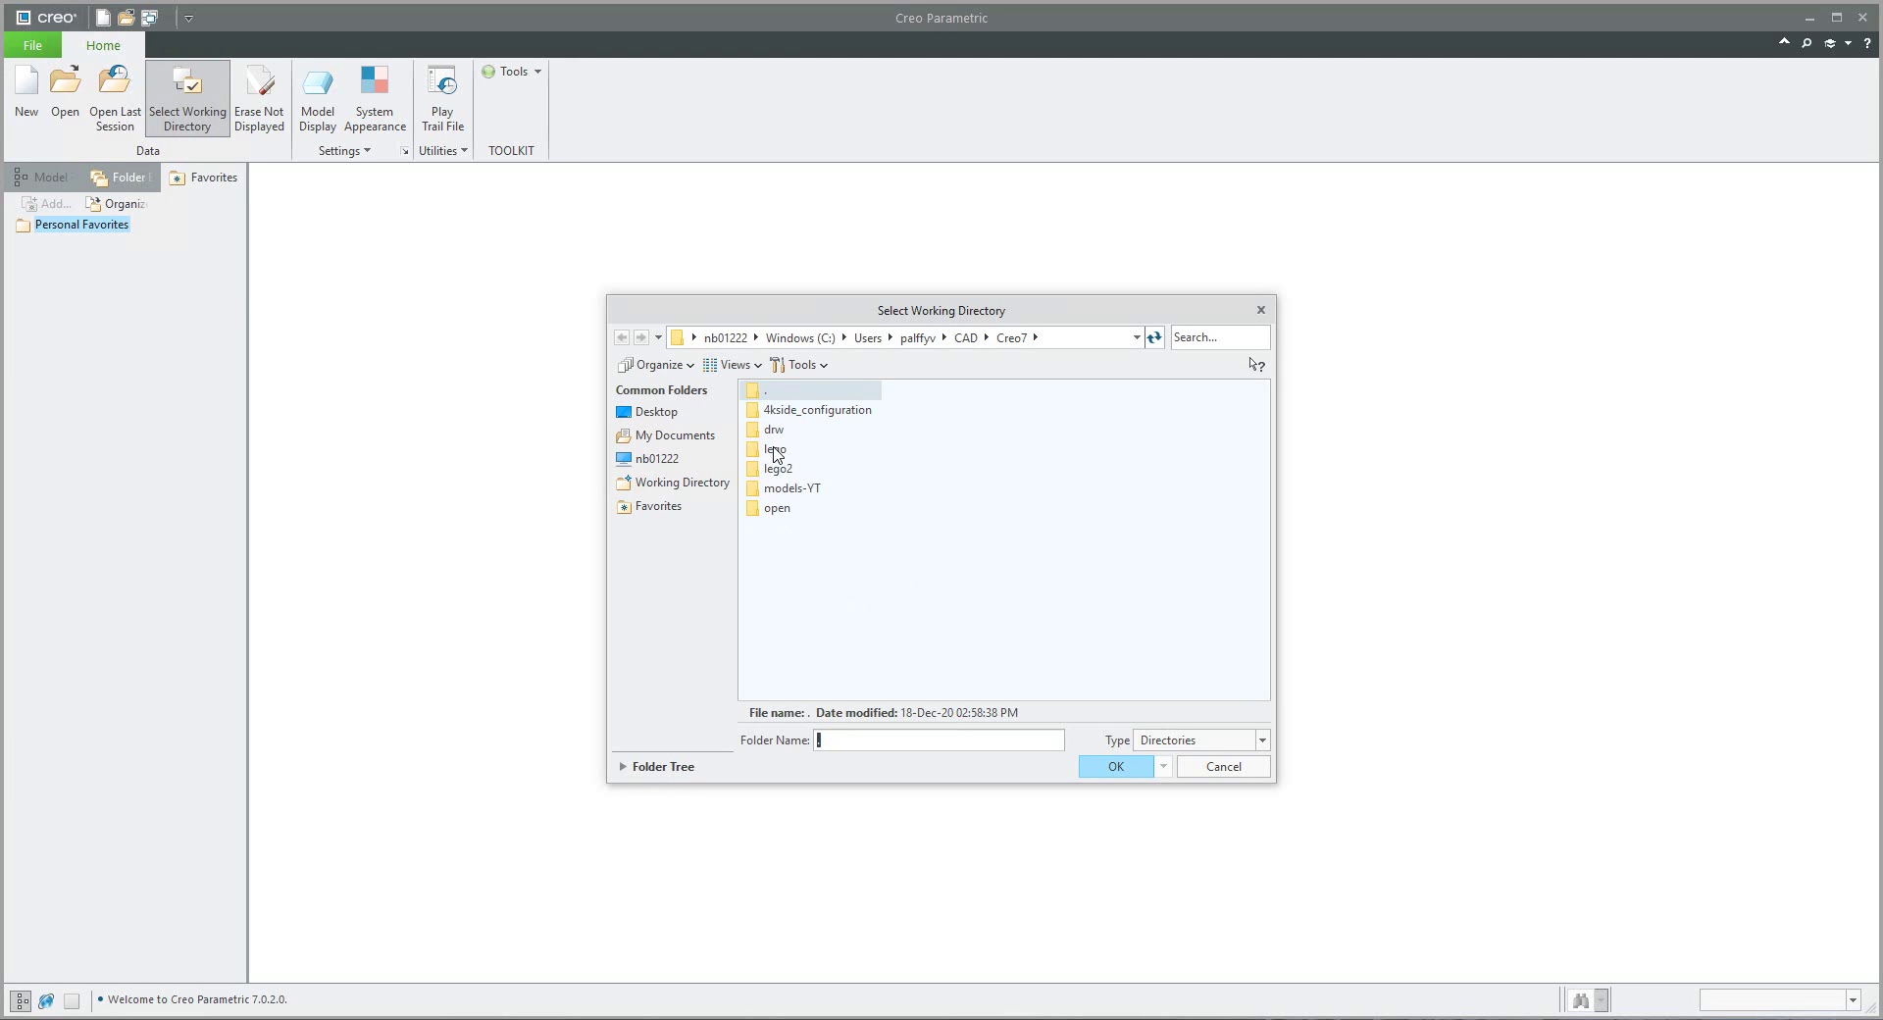
pyautogui.doubleClick(775, 443)
pyautogui.press('Return')
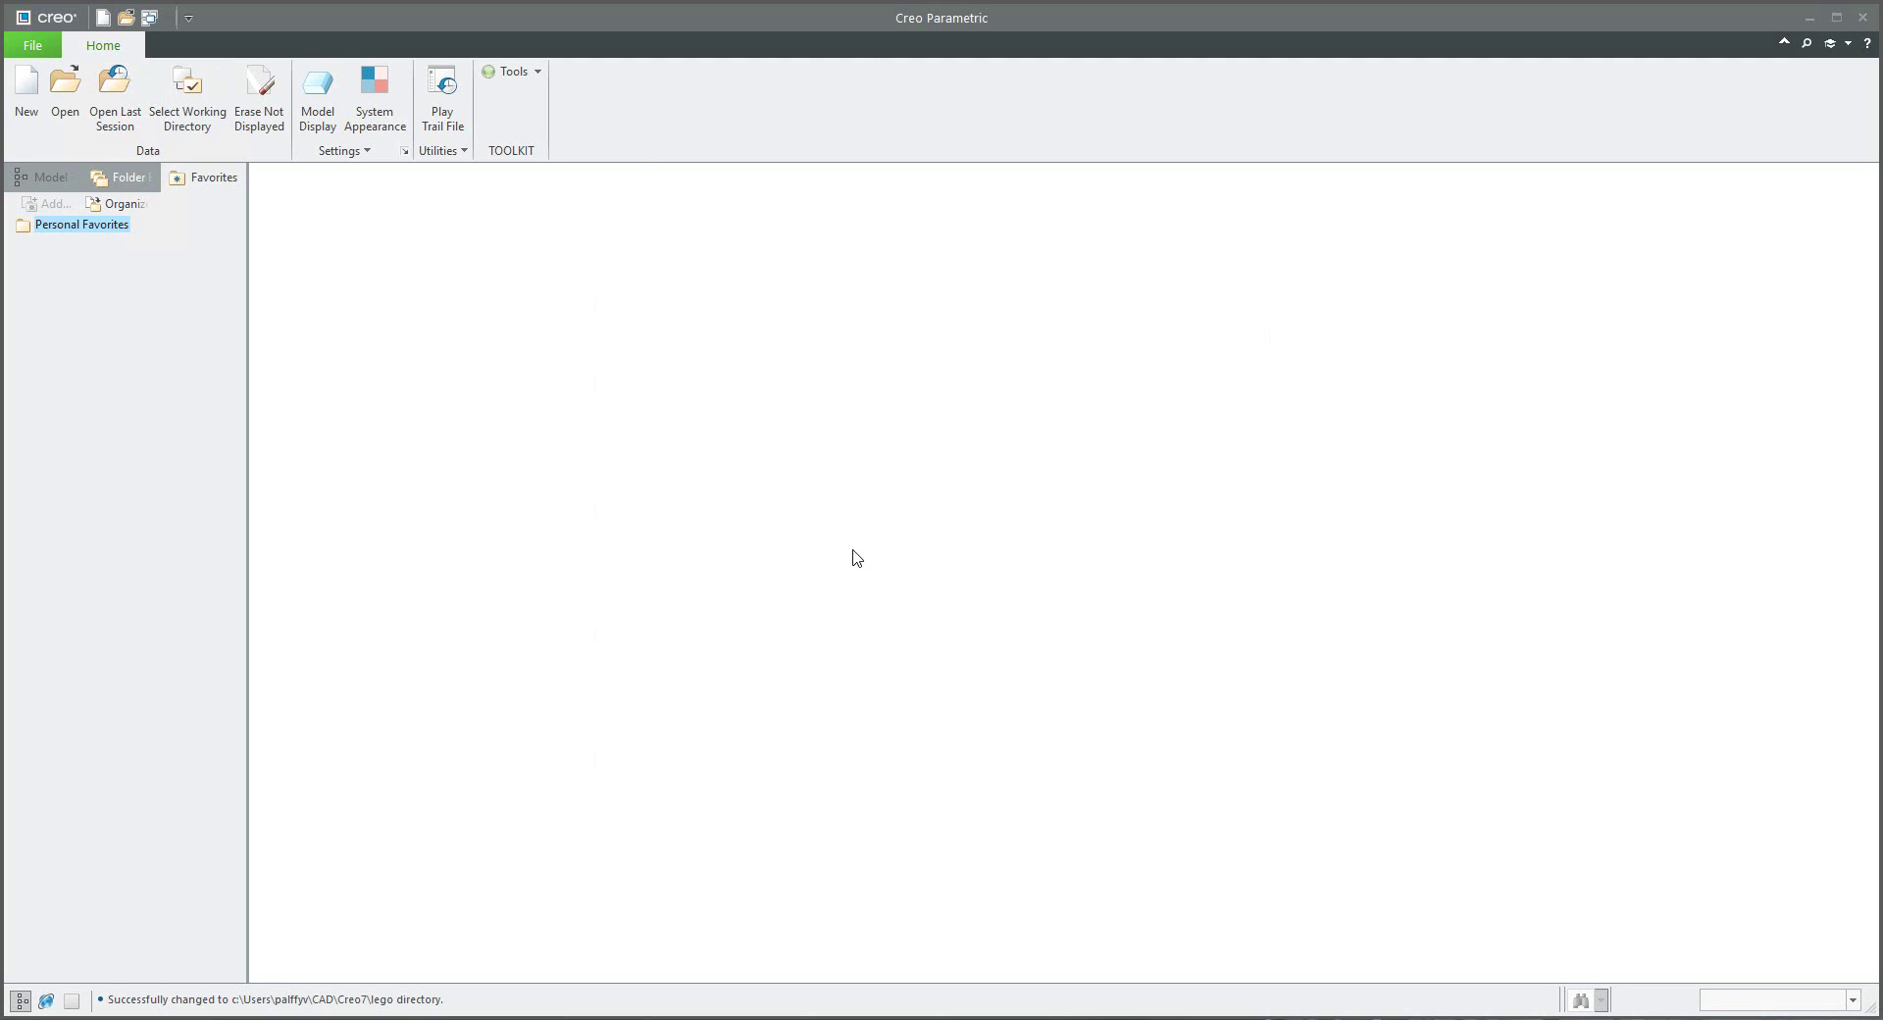
# Step: Browse the 4kside_configuration library's assembly and models folders in File Open, then cancel without opening anything
pyautogui.click(74, 96)
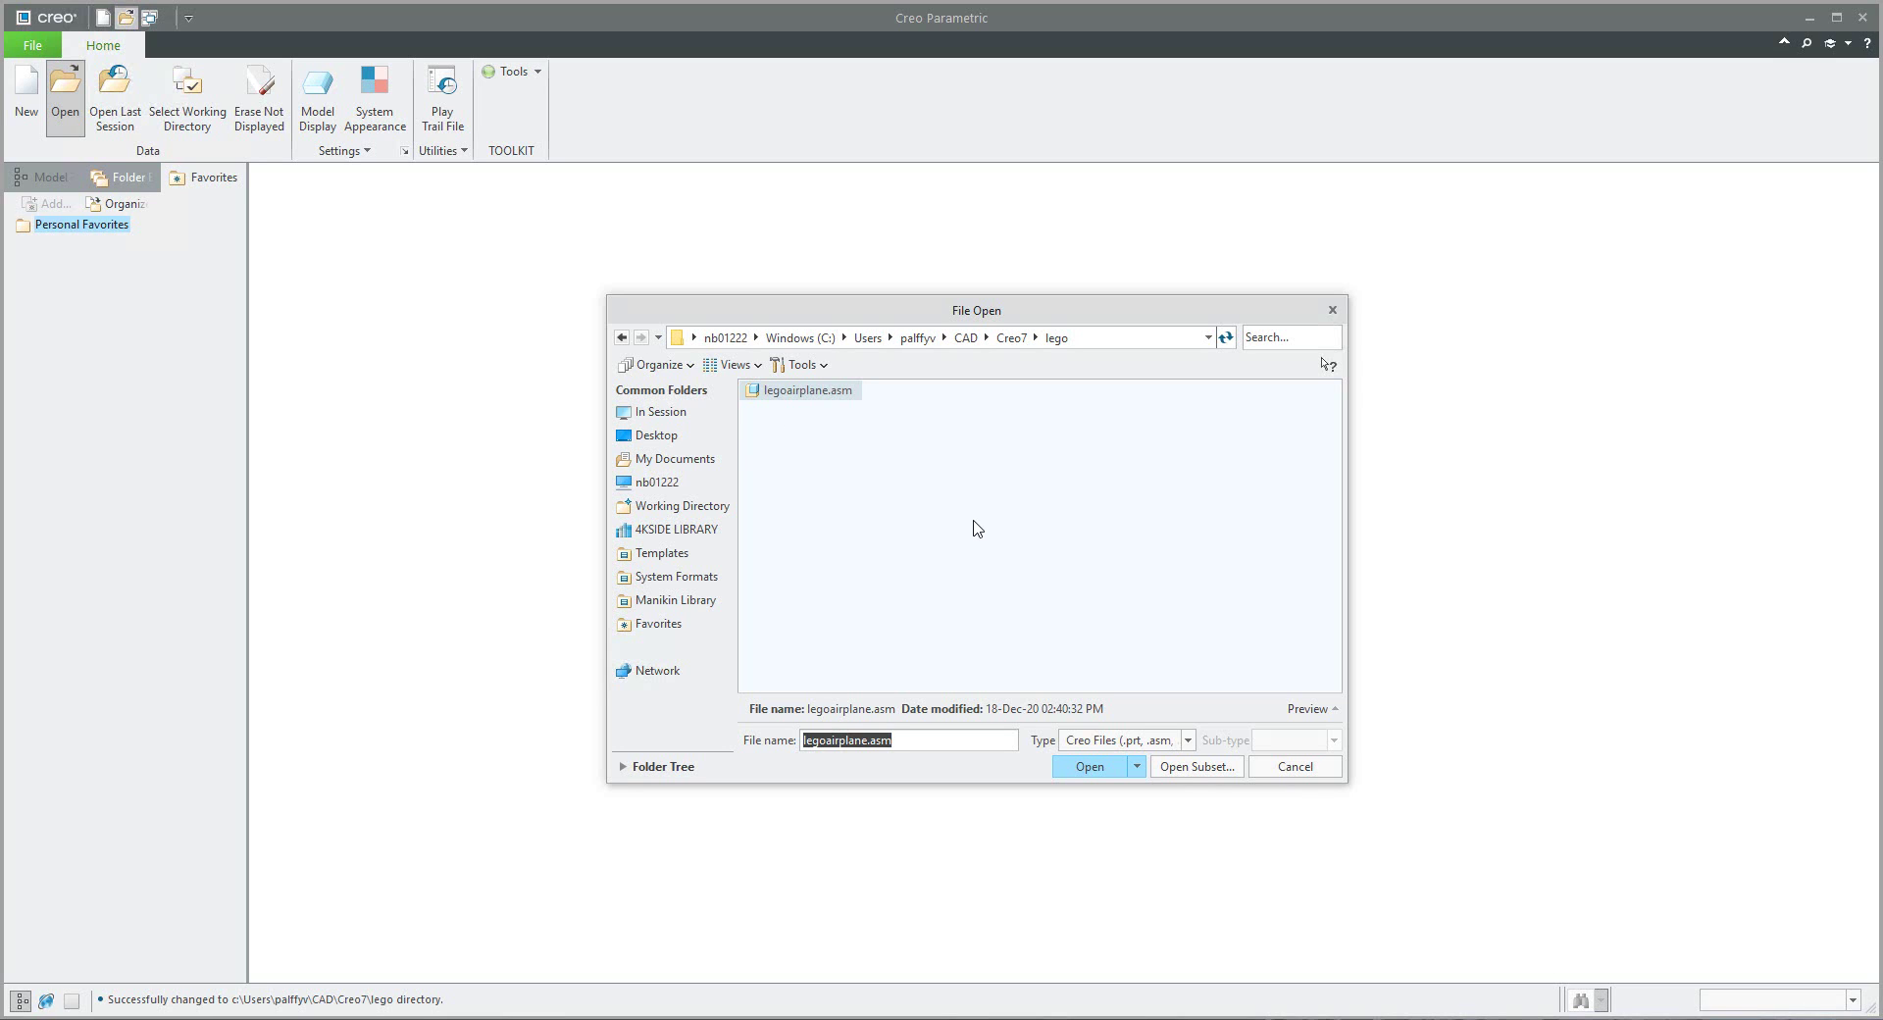
pyautogui.click(676, 528)
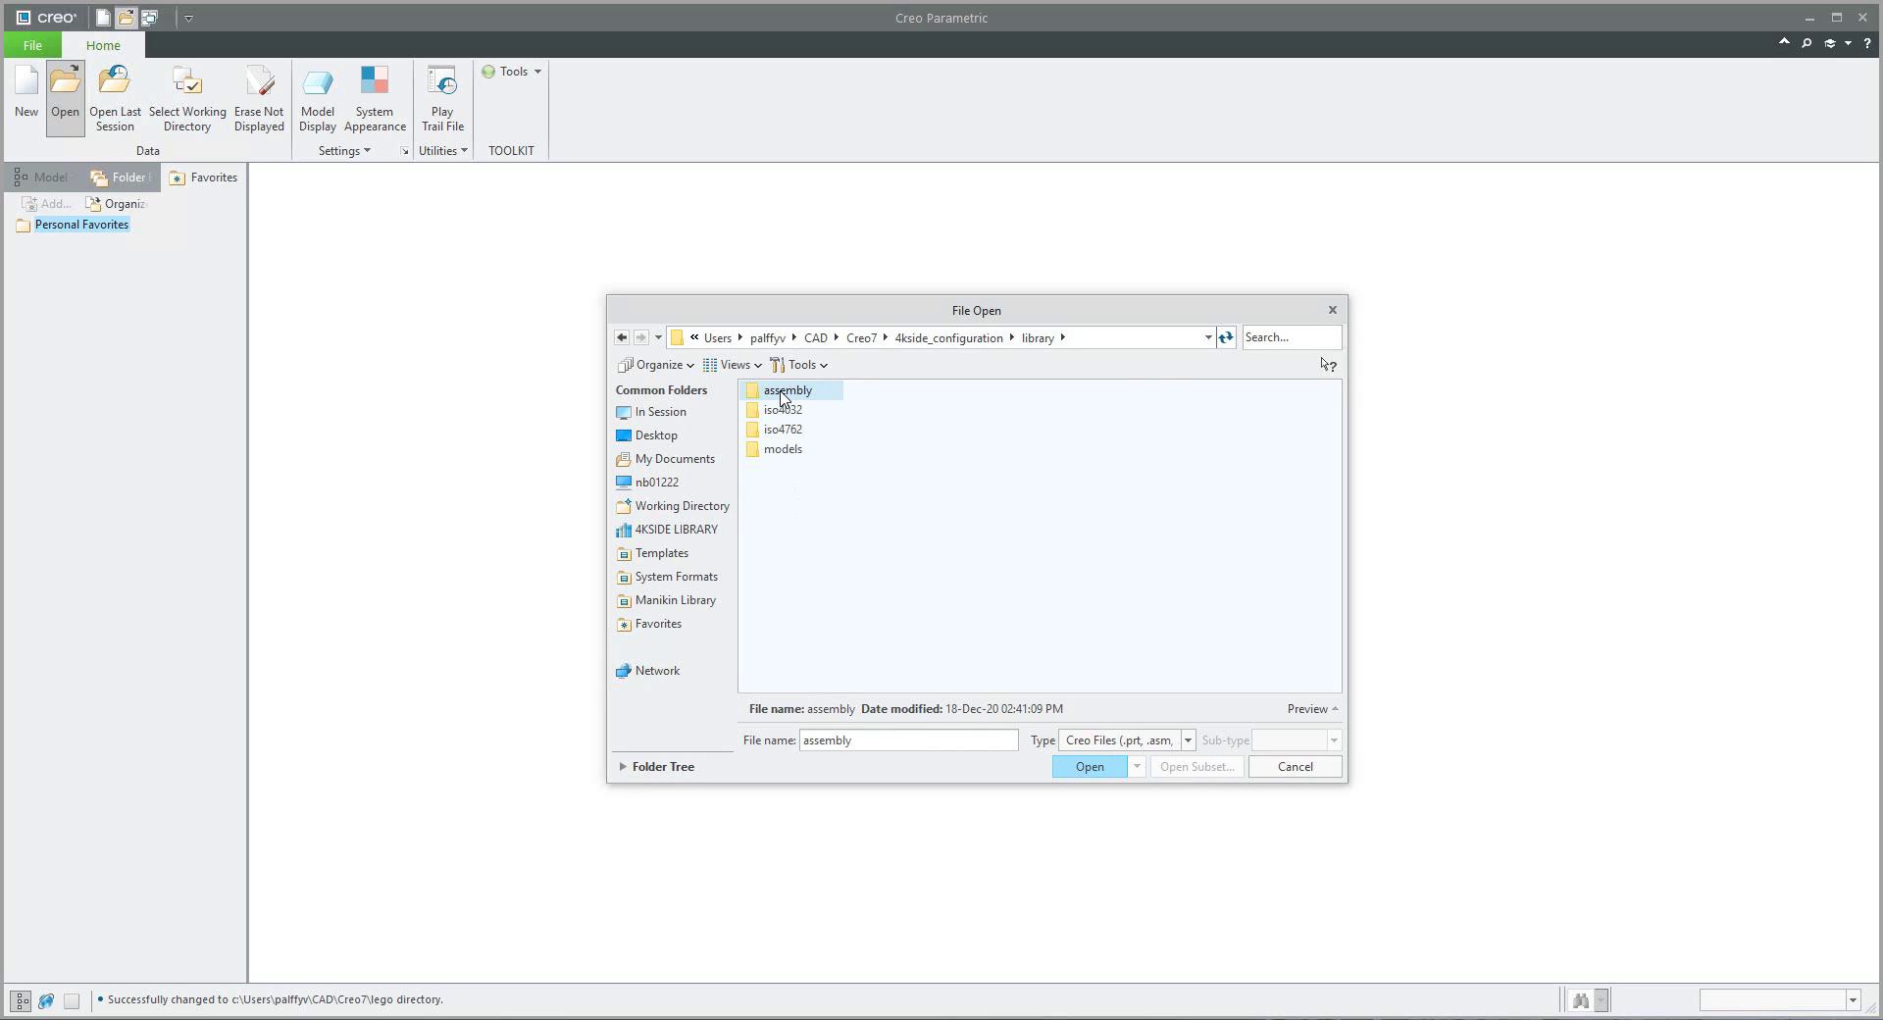
pyautogui.doubleClick(784, 394)
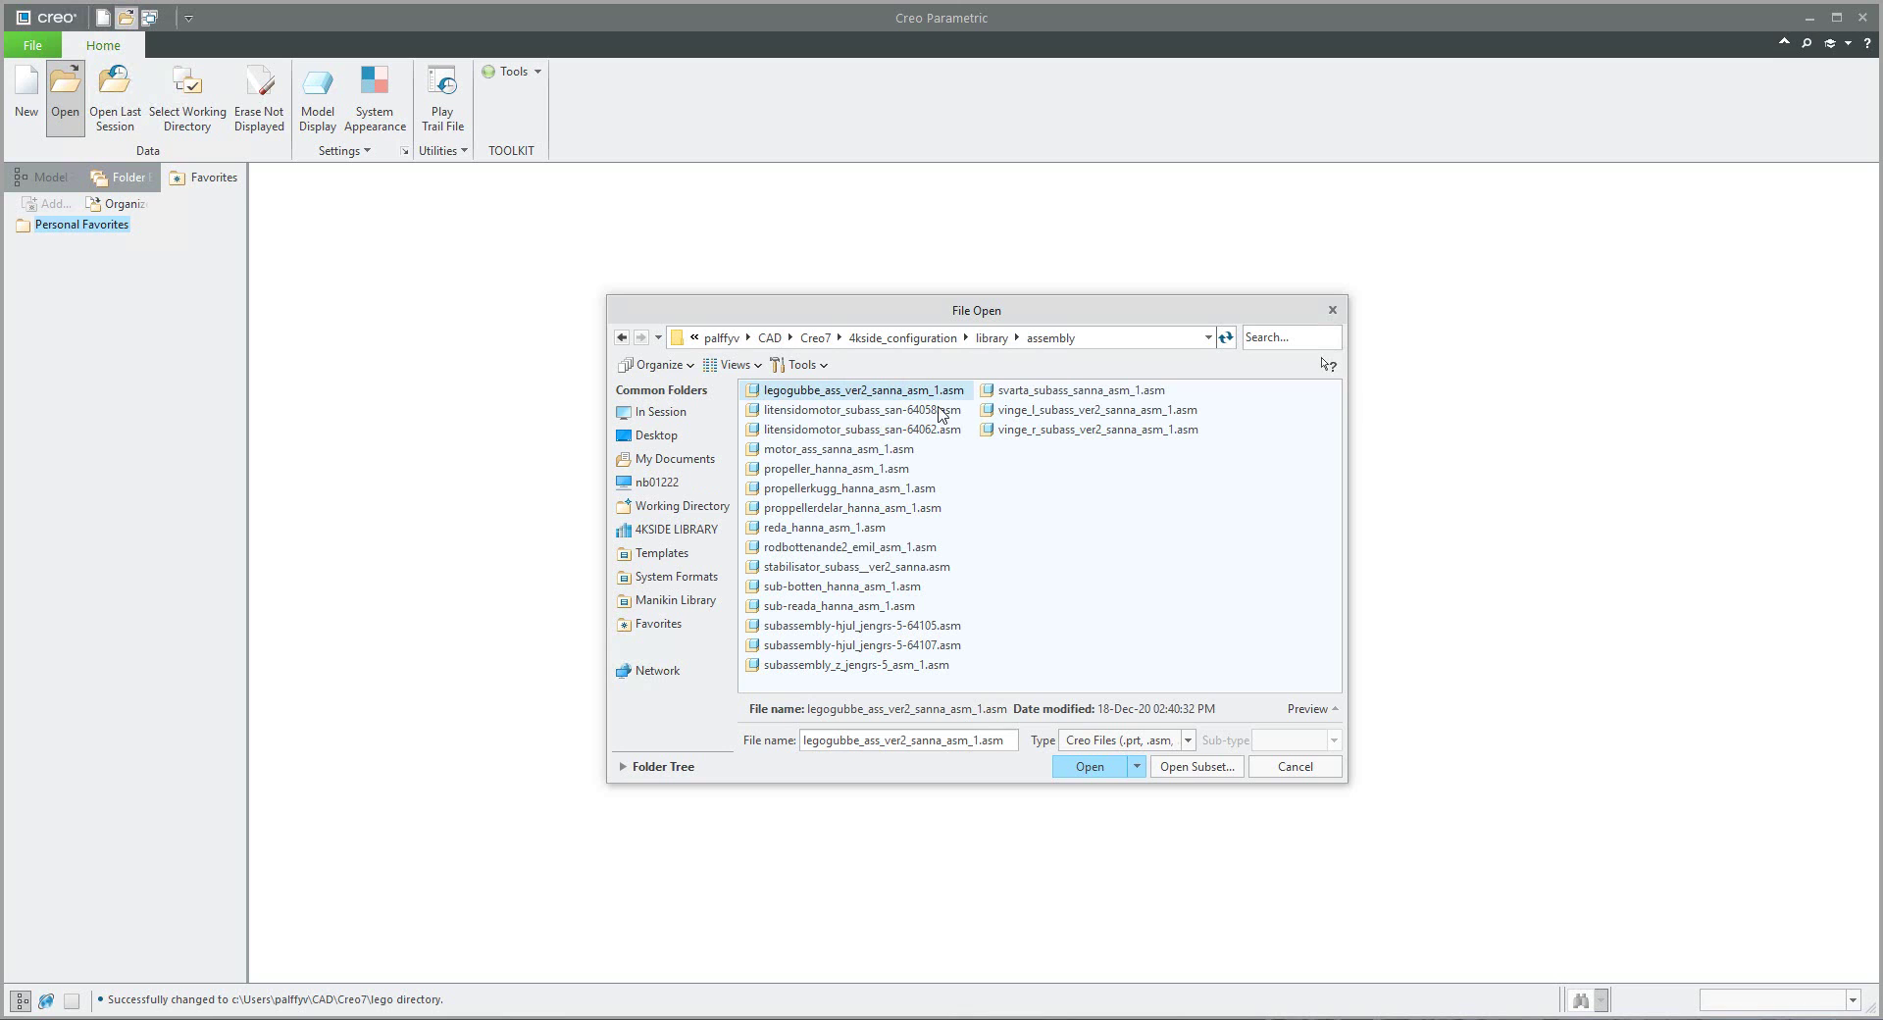
pyautogui.click(993, 338)
pyautogui.doubleClick(792, 449)
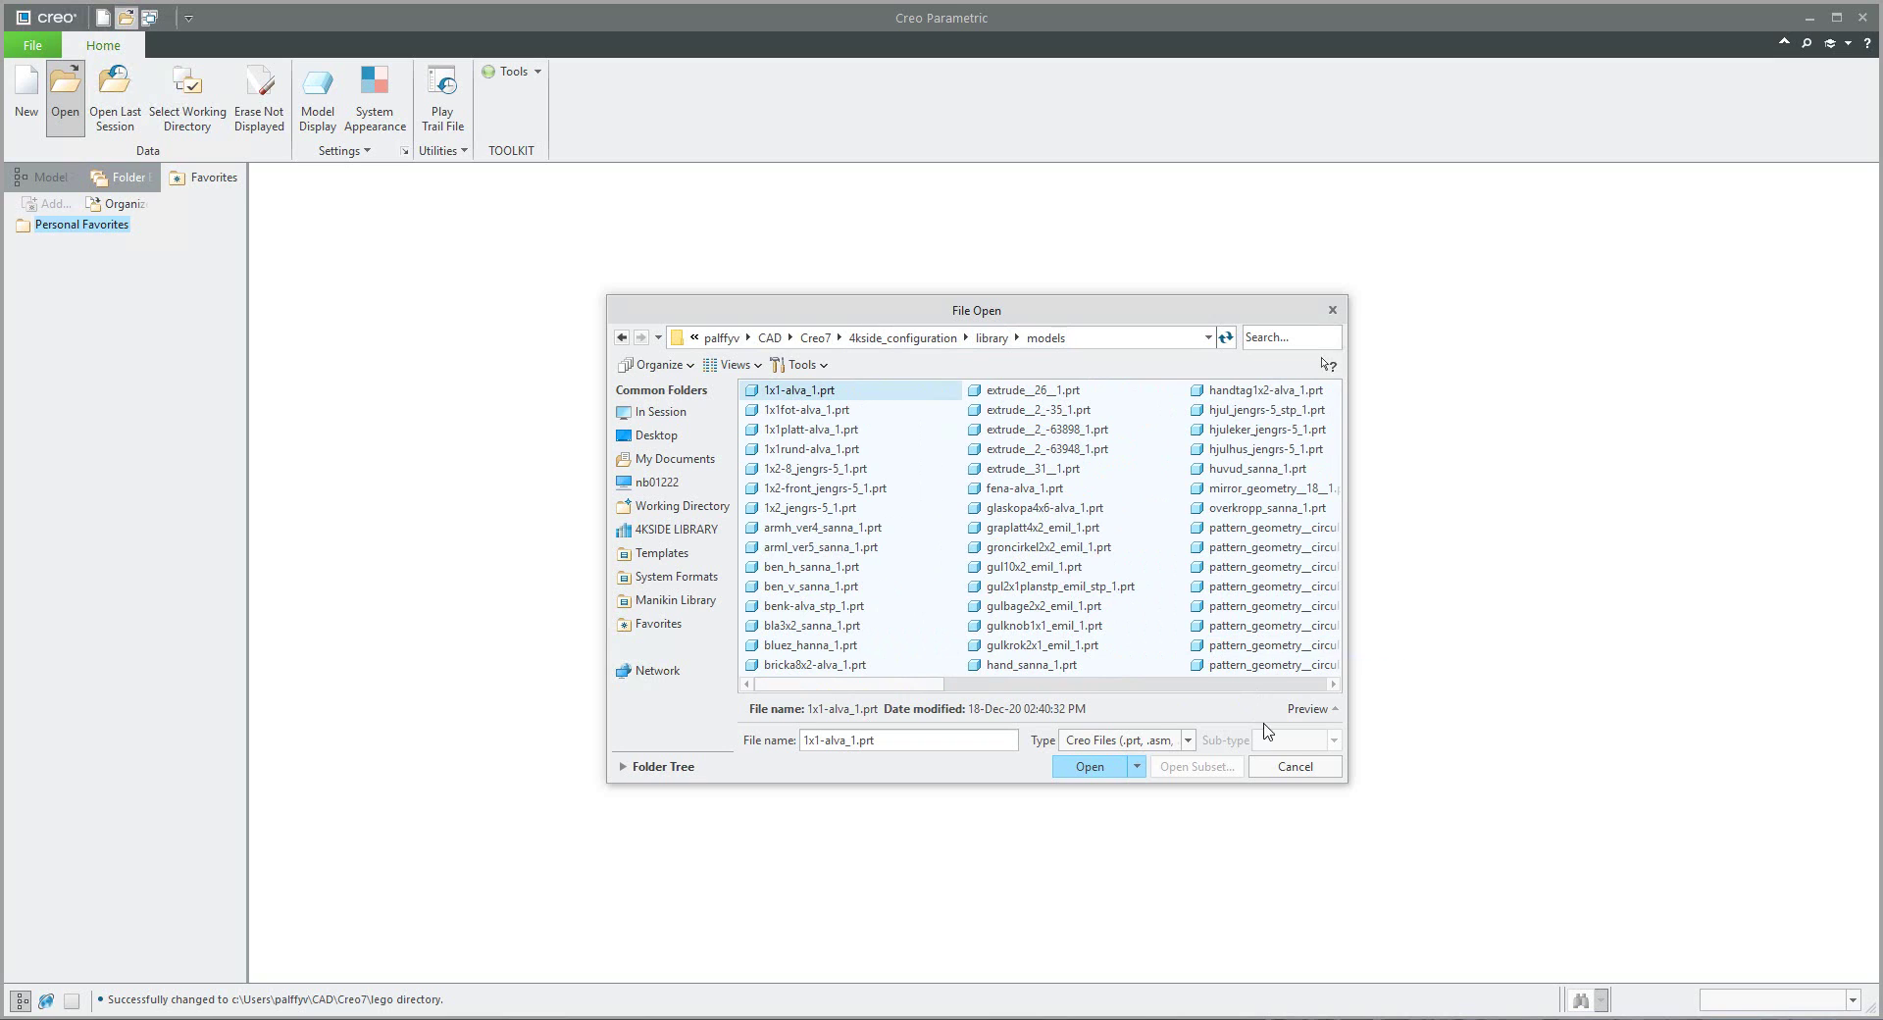
pyautogui.click(1295, 767)
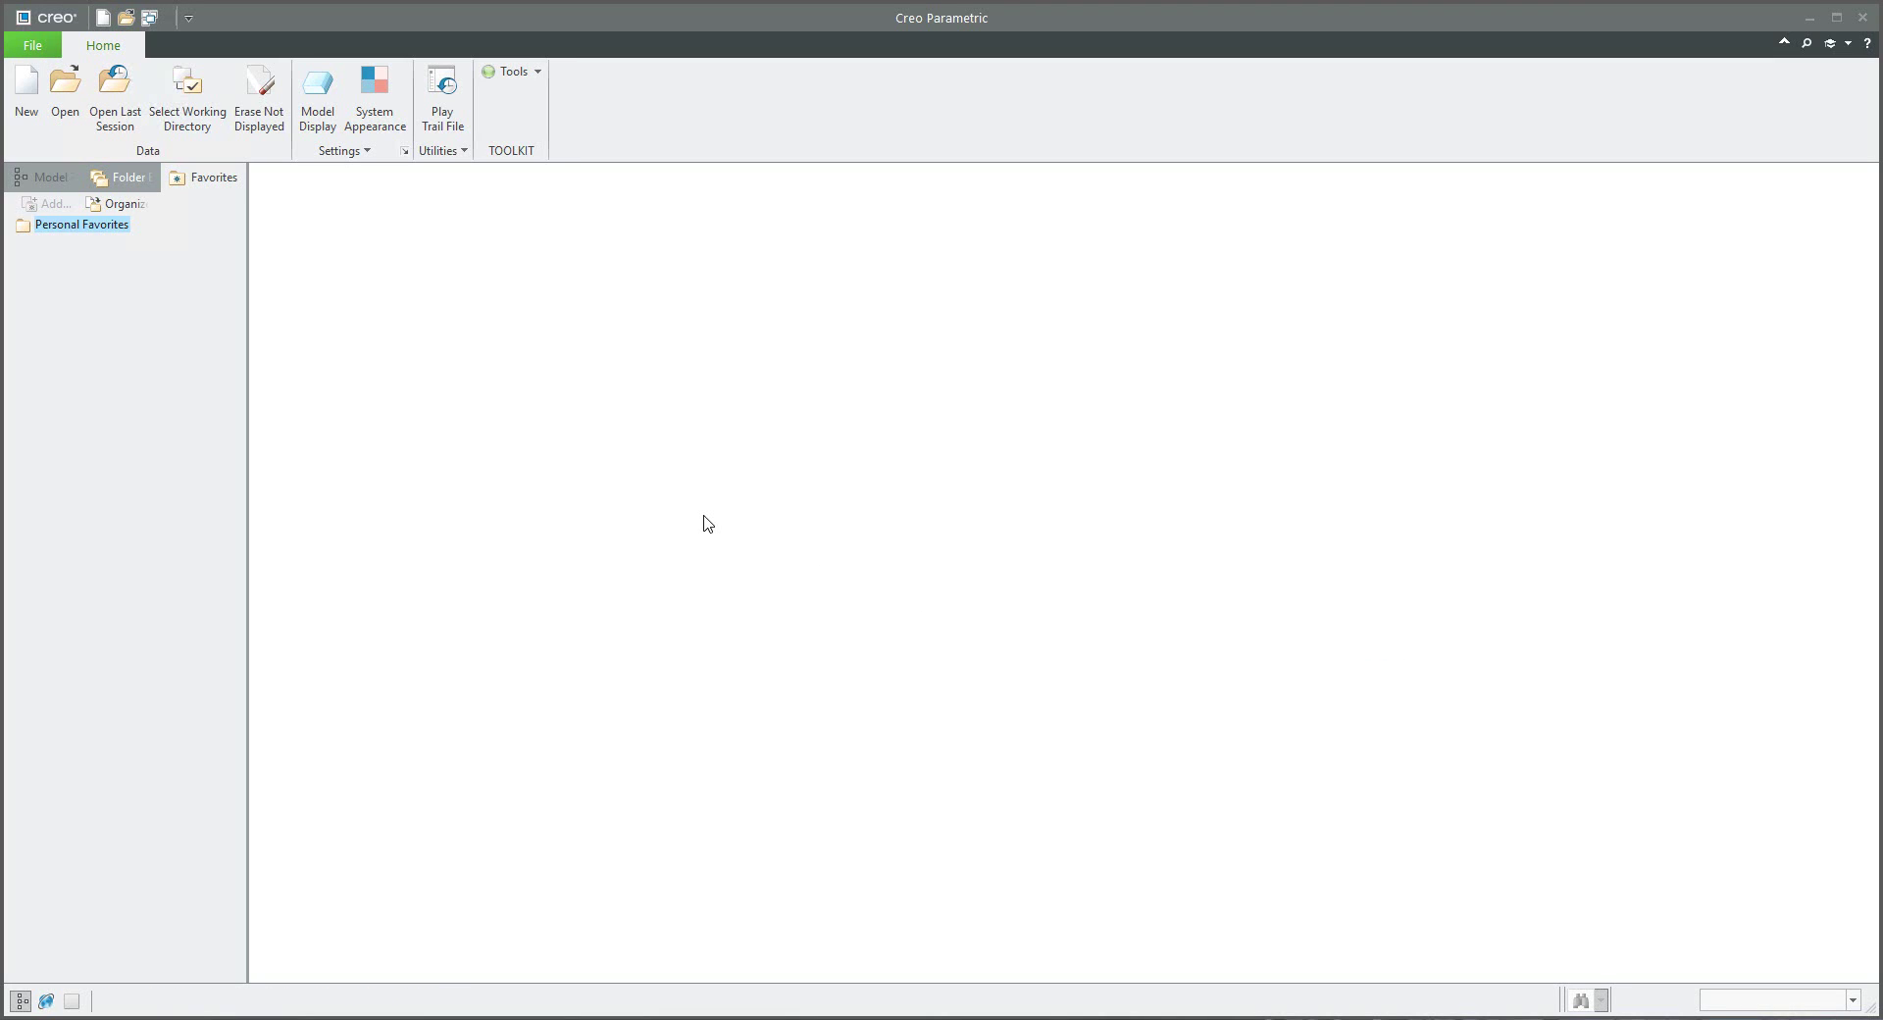
# Step: Load legoairplane.asm and open its landing wheel HJUL_JENGRS-5_STP_1 in its own window
pyautogui.click(75, 98)
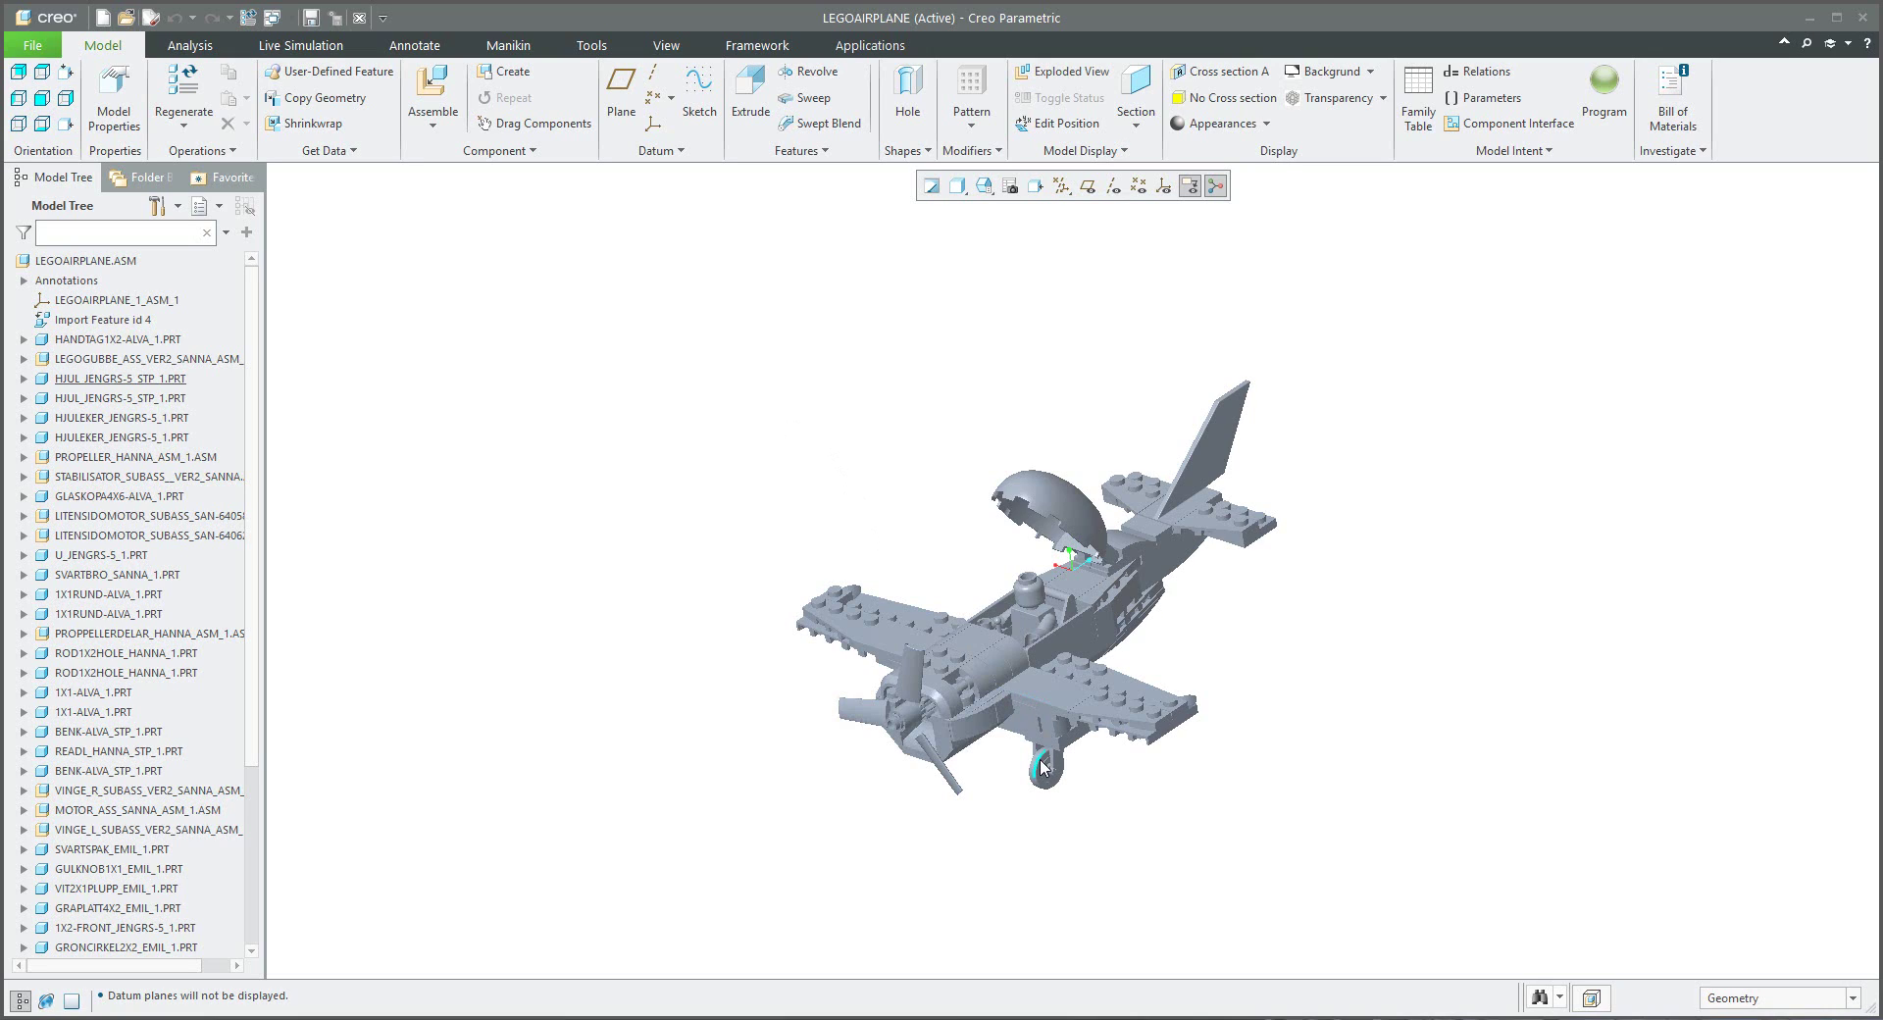
pyautogui.scroll(3, 1045, 765)
pyautogui.keyDown('shift'); pyautogui.moveTo(1011, 710); pyautogui.dragTo(1041, 733, button='middle'); pyautogui.keyUp('shift')
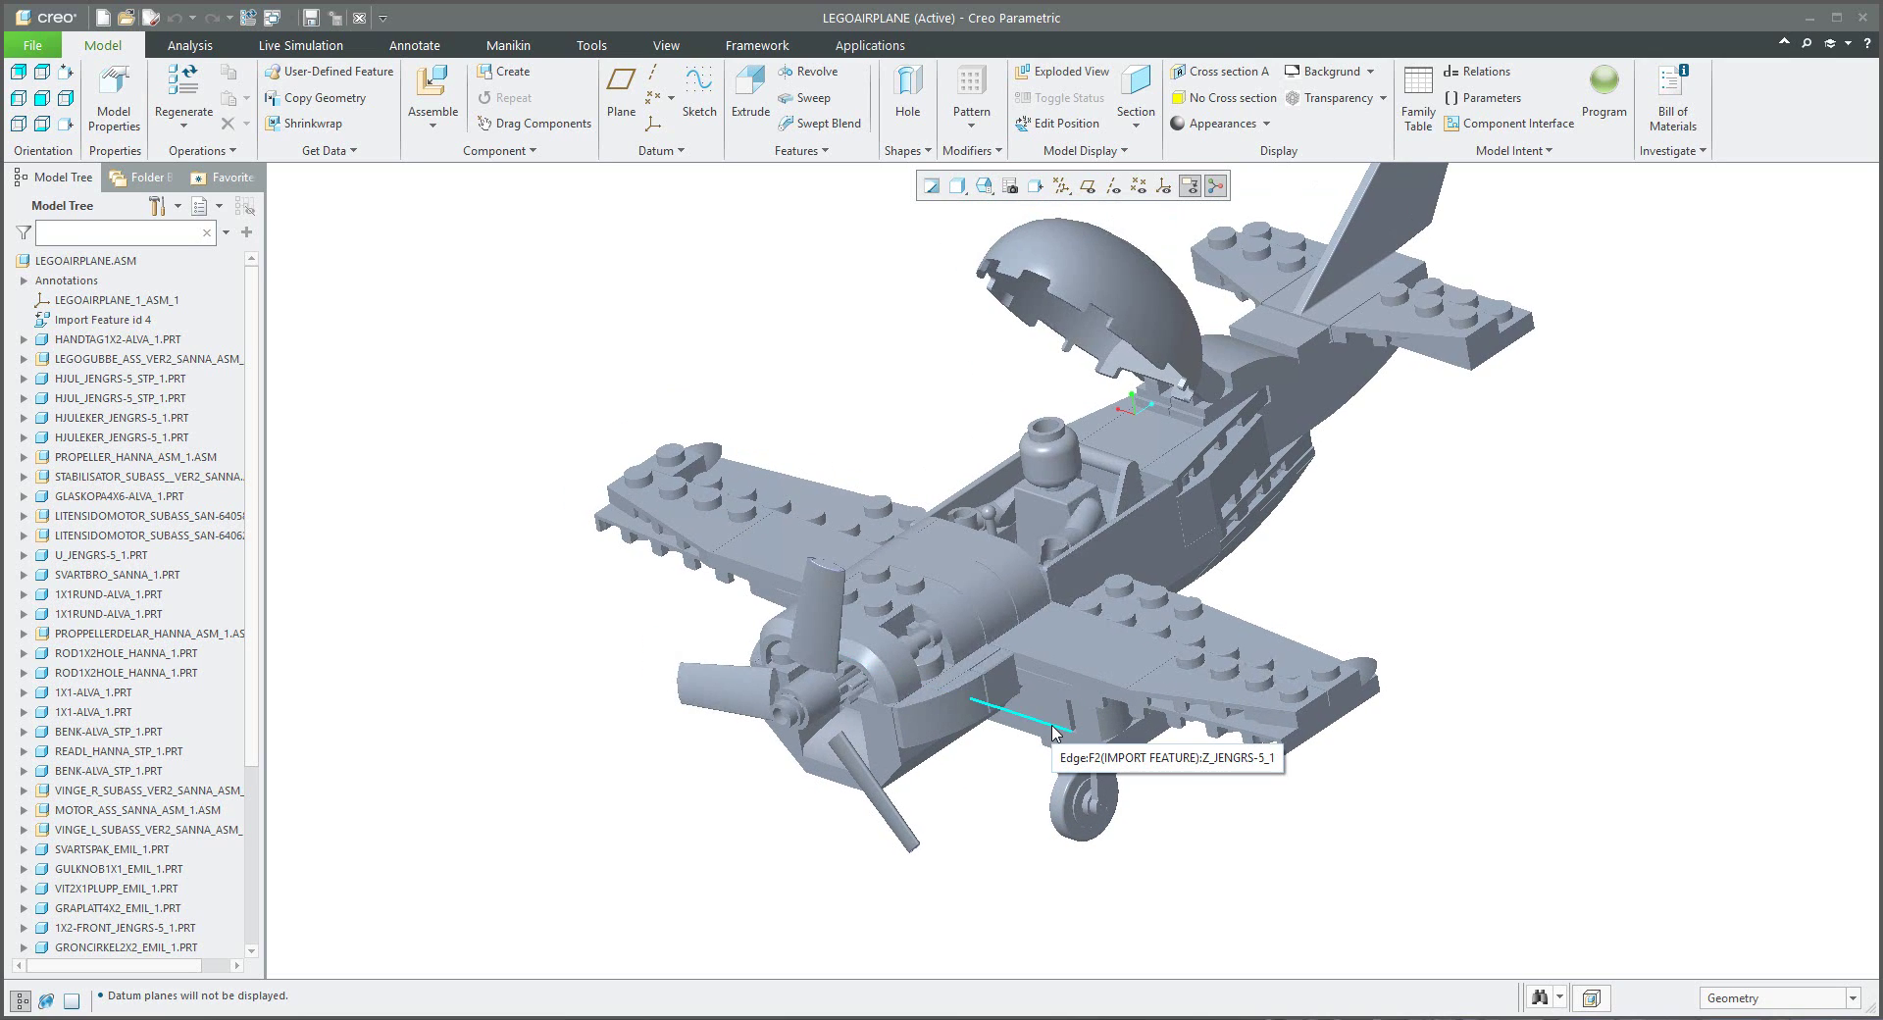
pyautogui.click(1069, 804)
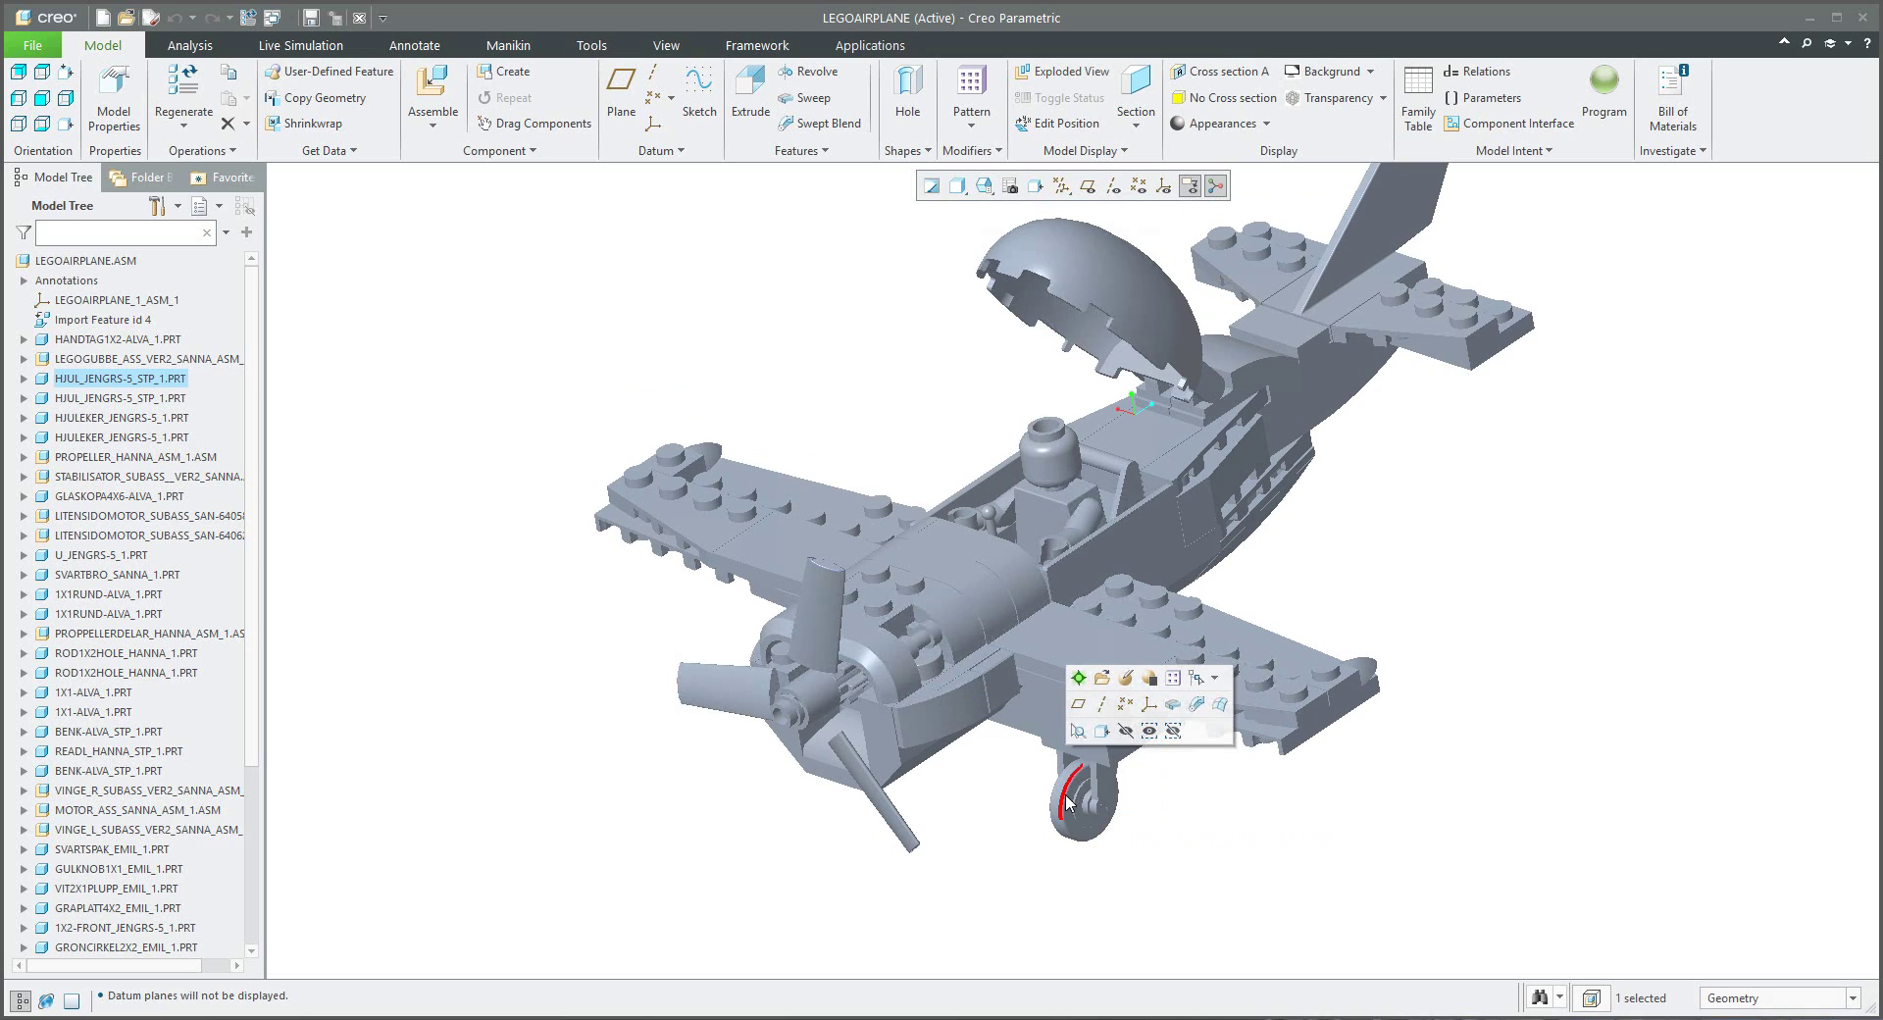
pyautogui.click(1102, 677)
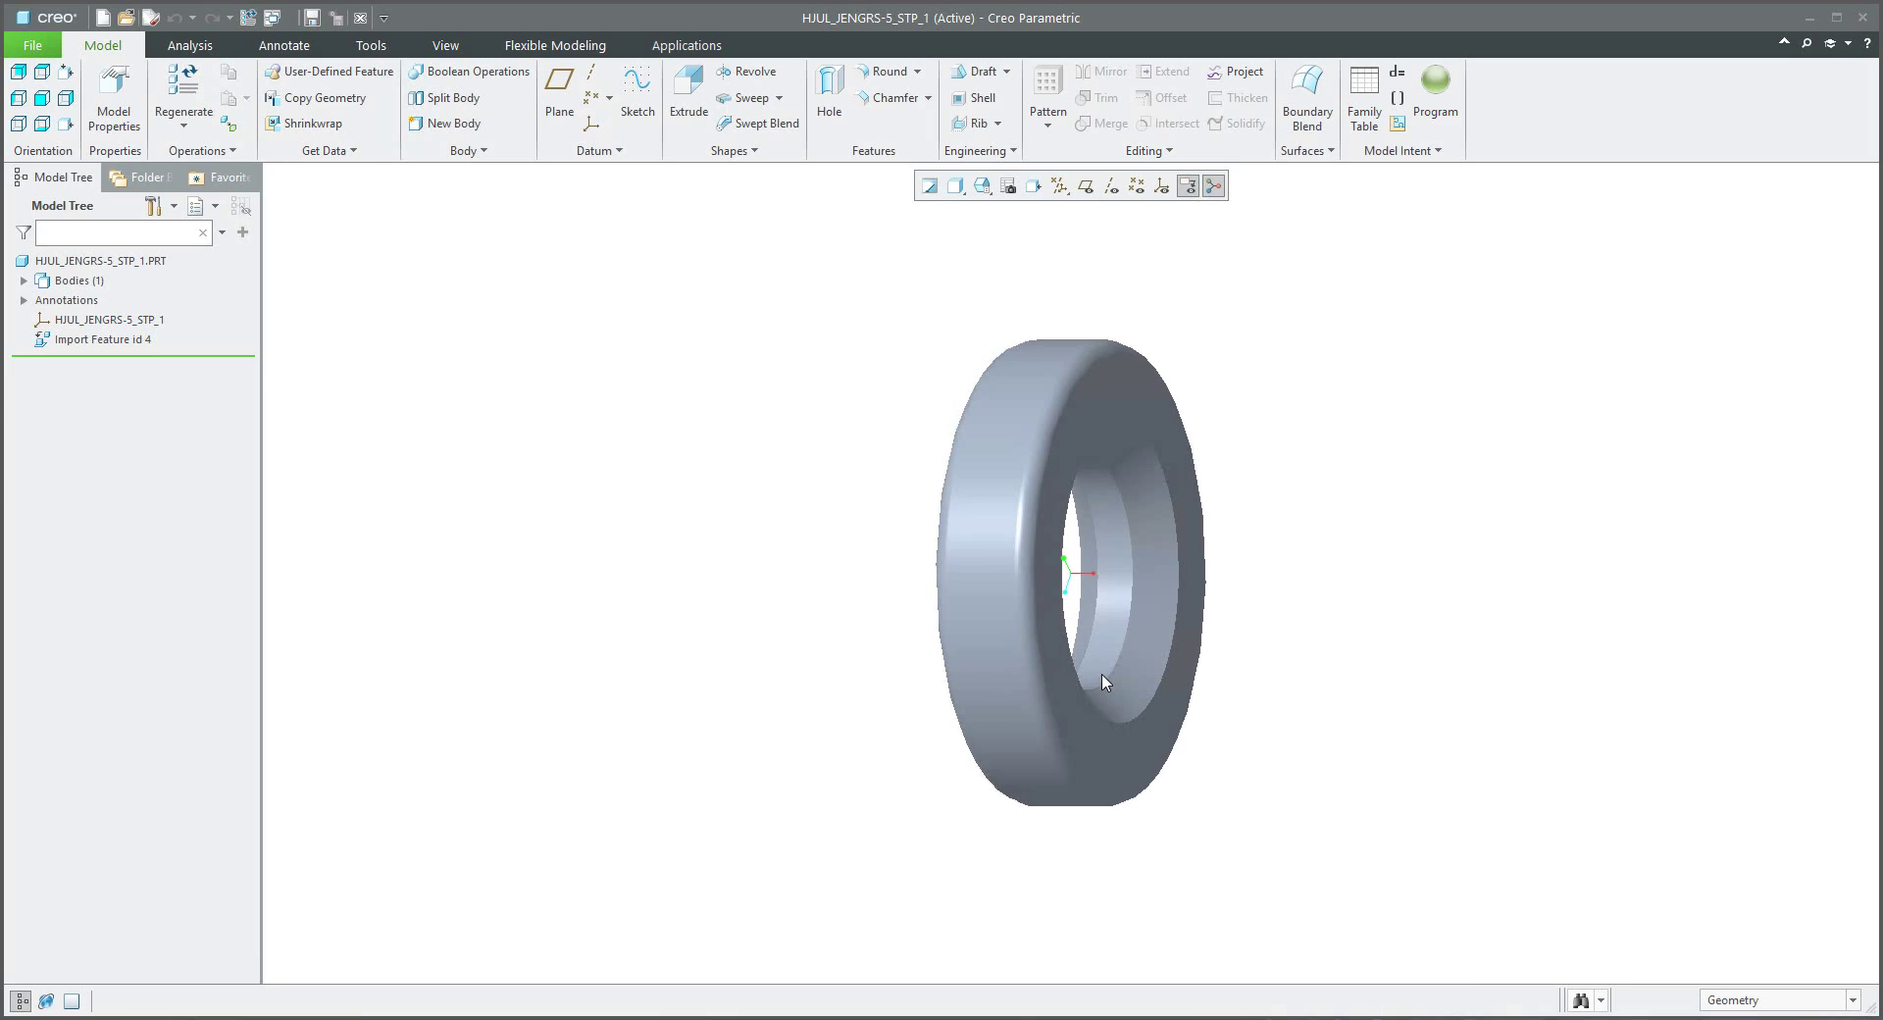
# Step: Add datum axis A_1 through the wheel's outer surface and save the part
pyautogui.click(590, 73)
pyautogui.click(994, 470)
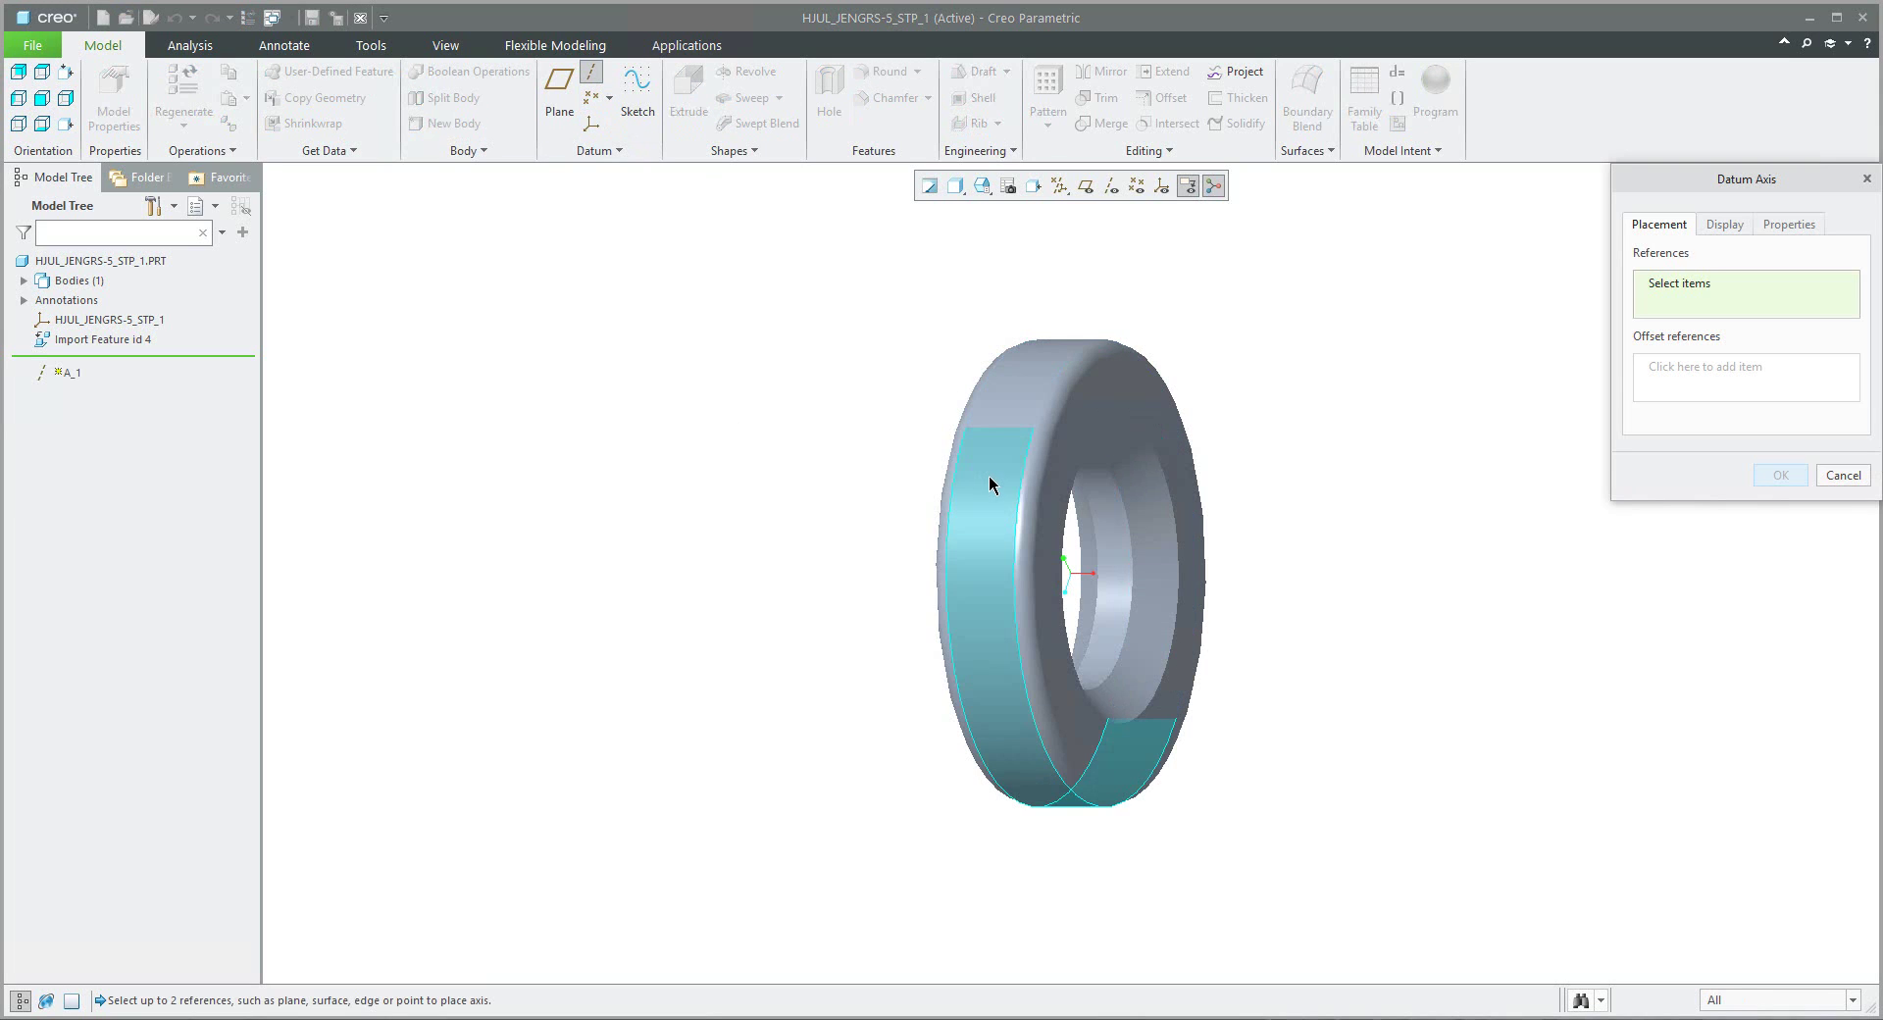
pyautogui.middleClick(883, 450)
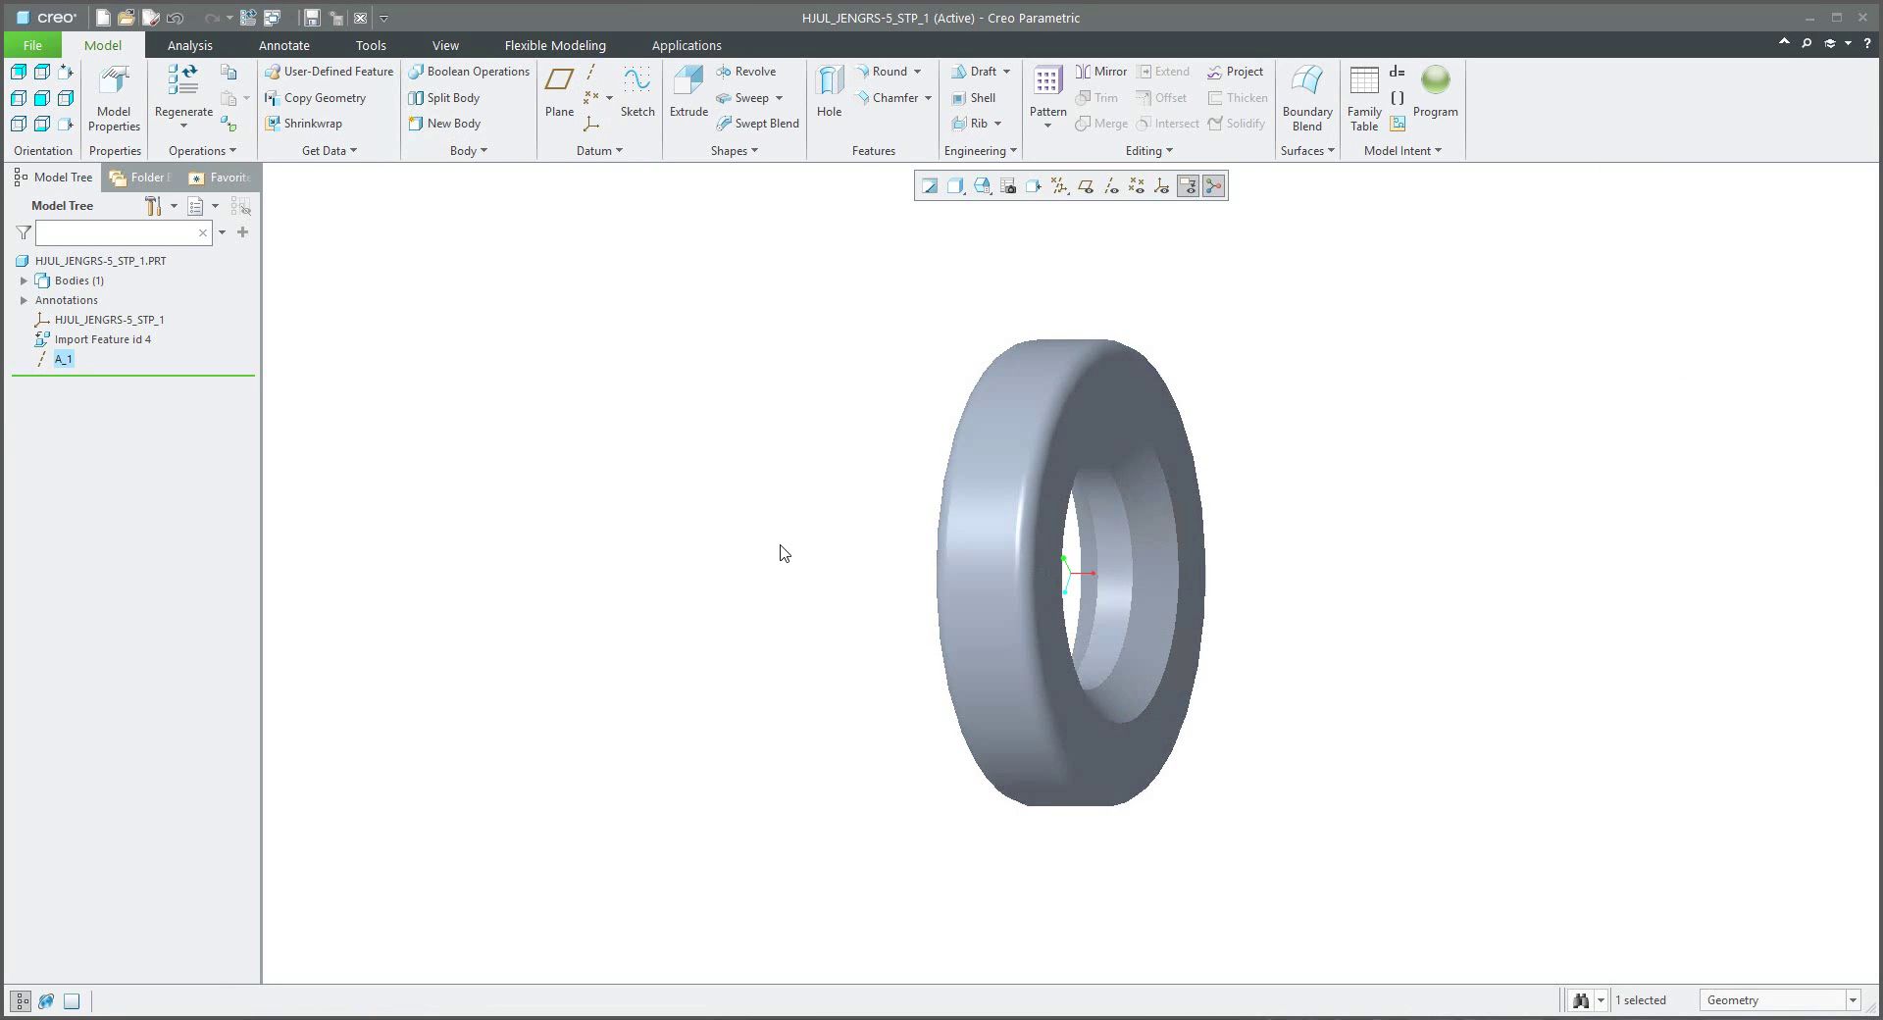
pyautogui.hotkey('ctrl', 's')
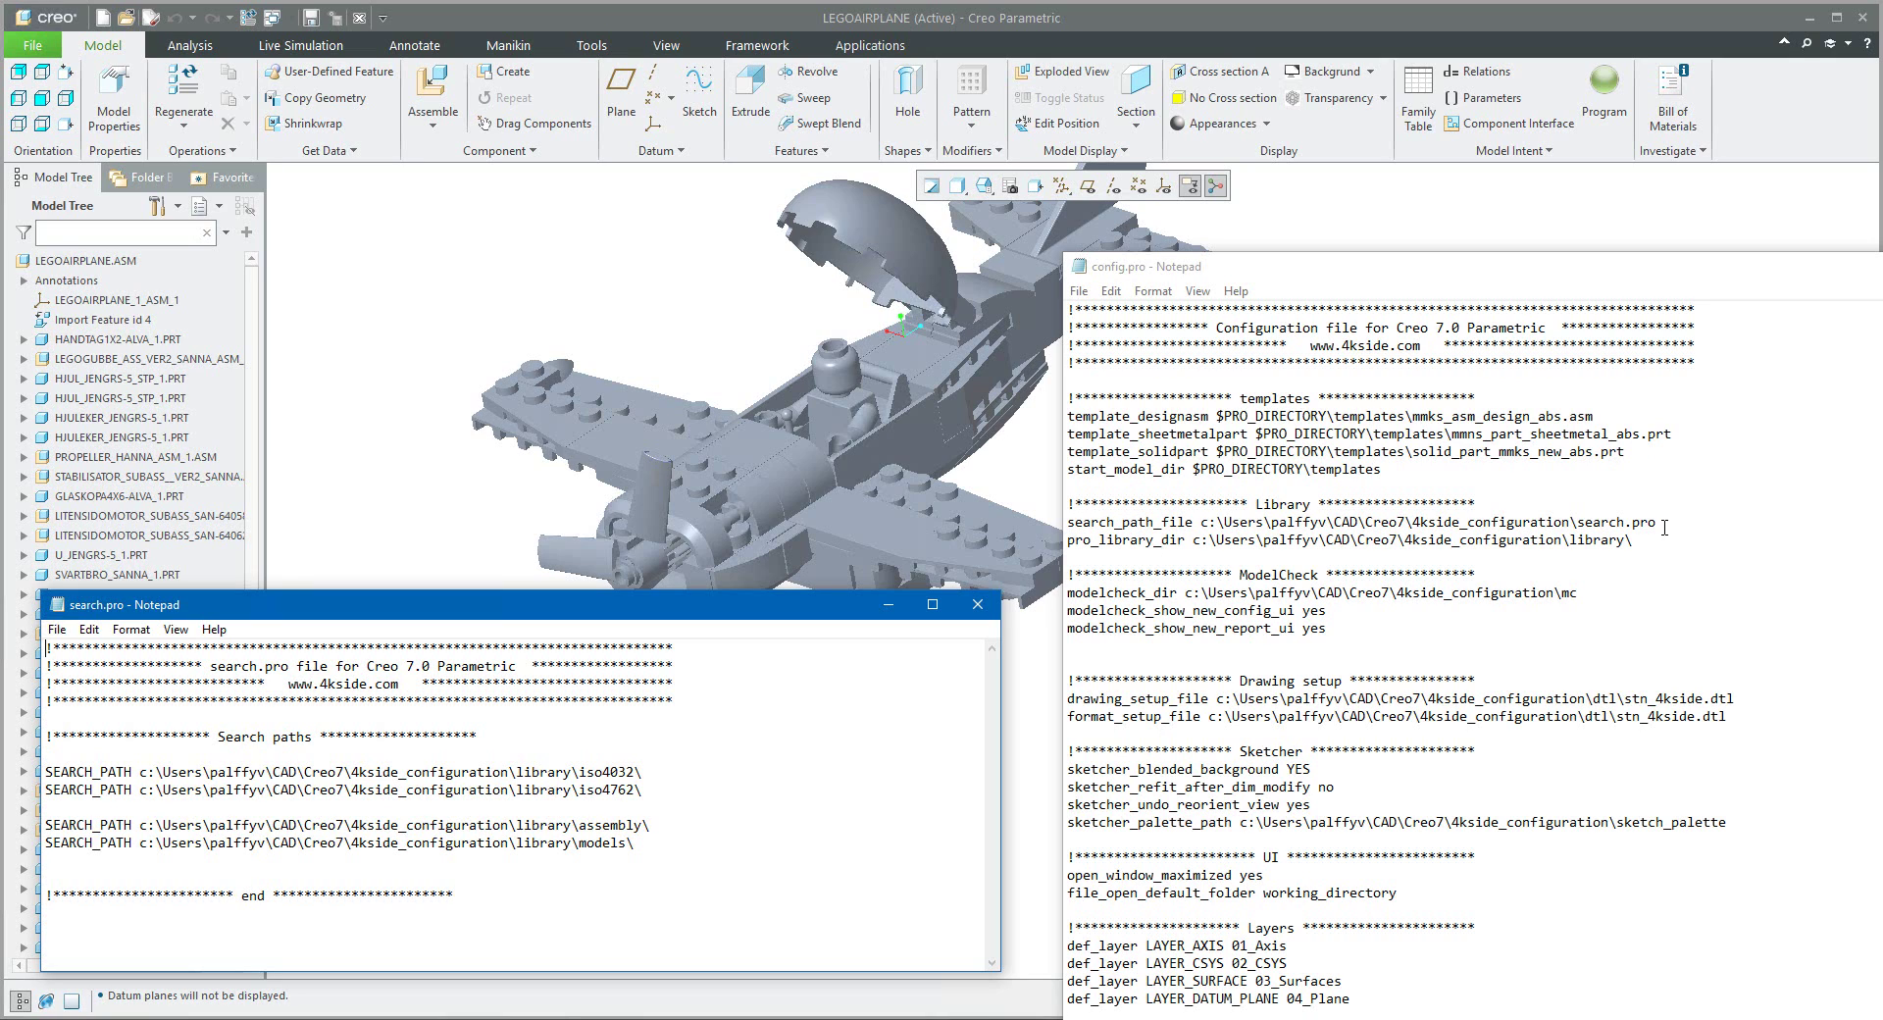
pyautogui.moveTo(1656, 522); pyautogui.dragTo(1578, 522)
pyautogui.doubleClick(130, 773)
pyautogui.moveTo(643, 773); pyautogui.dragTo(579, 772)
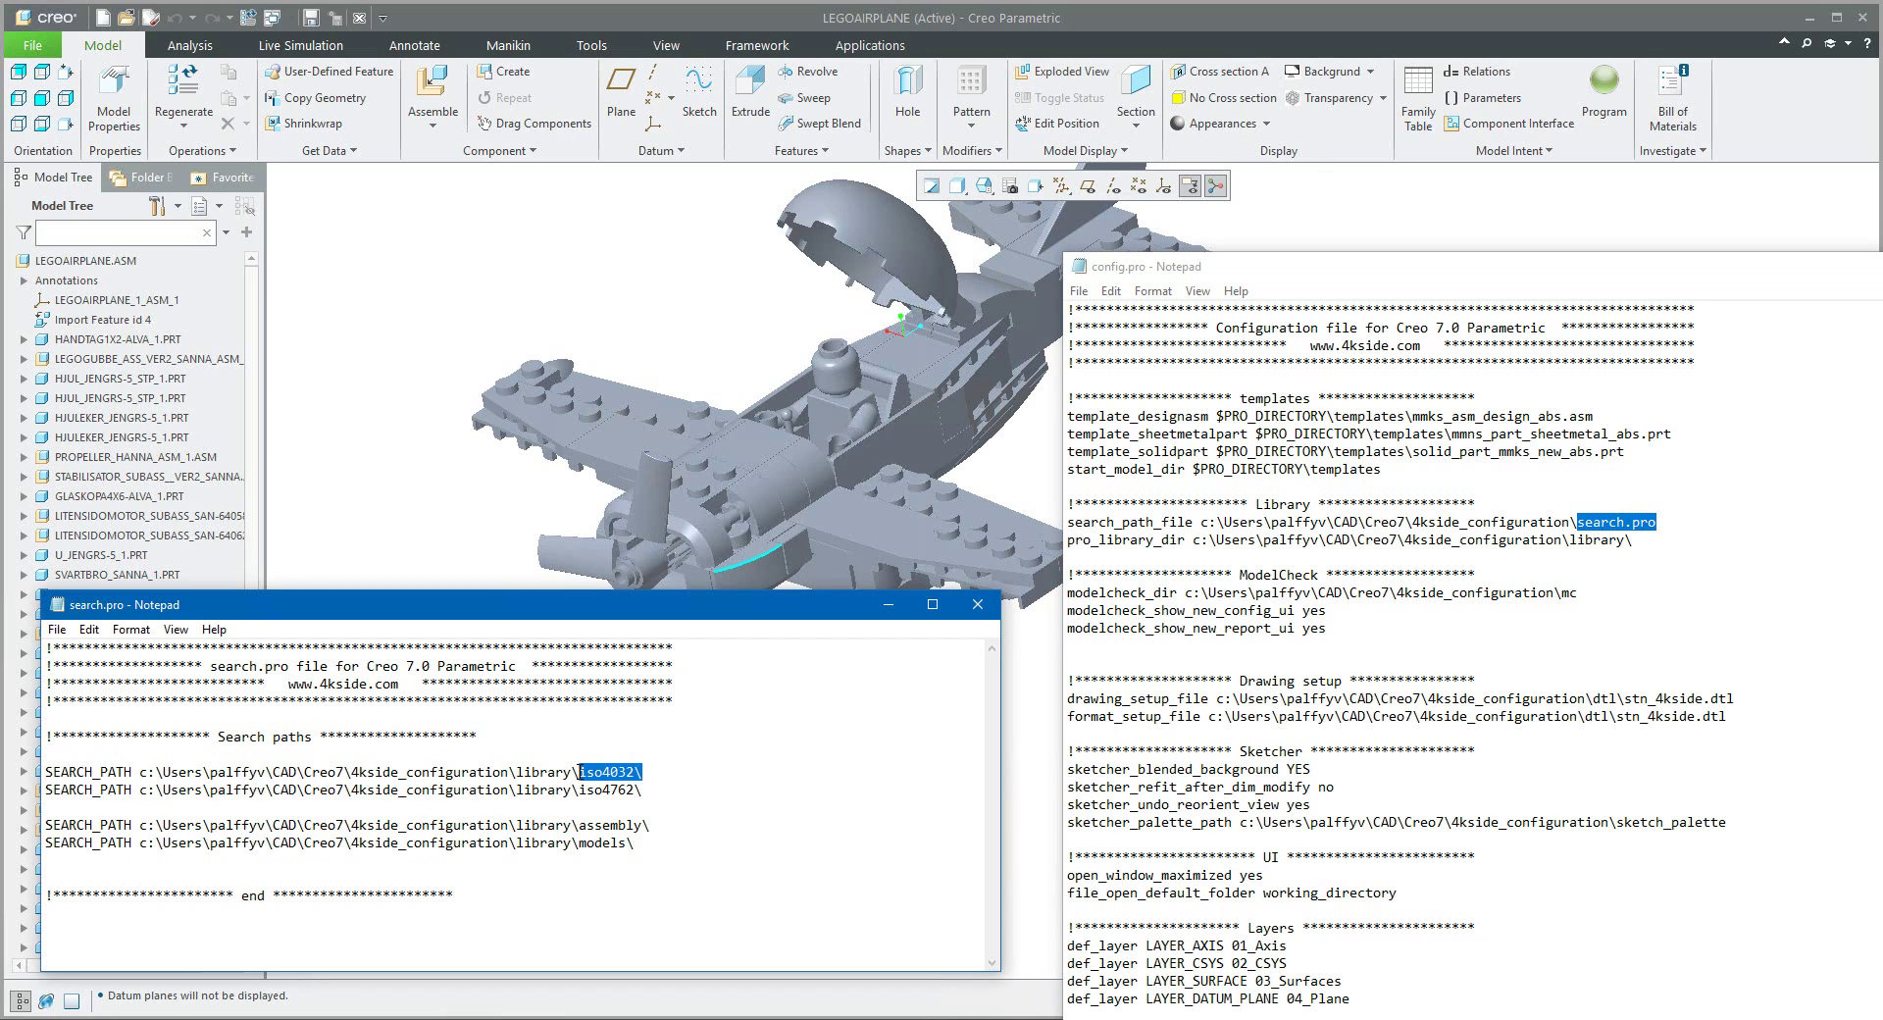